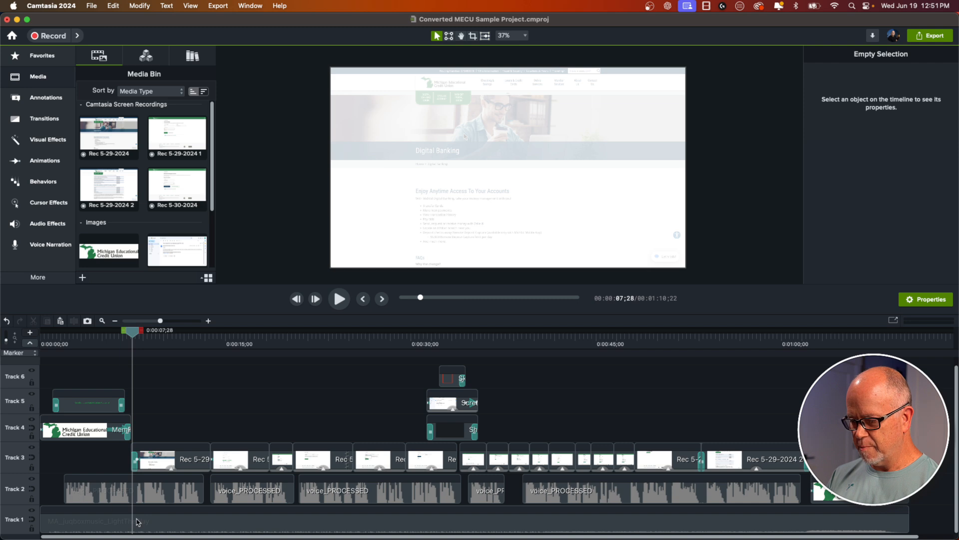
# Scrub through the project timeline to review the recordings, screenshots and closing logo
pyautogui.moveTo(133, 334); pyautogui.dragTo(652, 334)
pyautogui.click(176, 337)
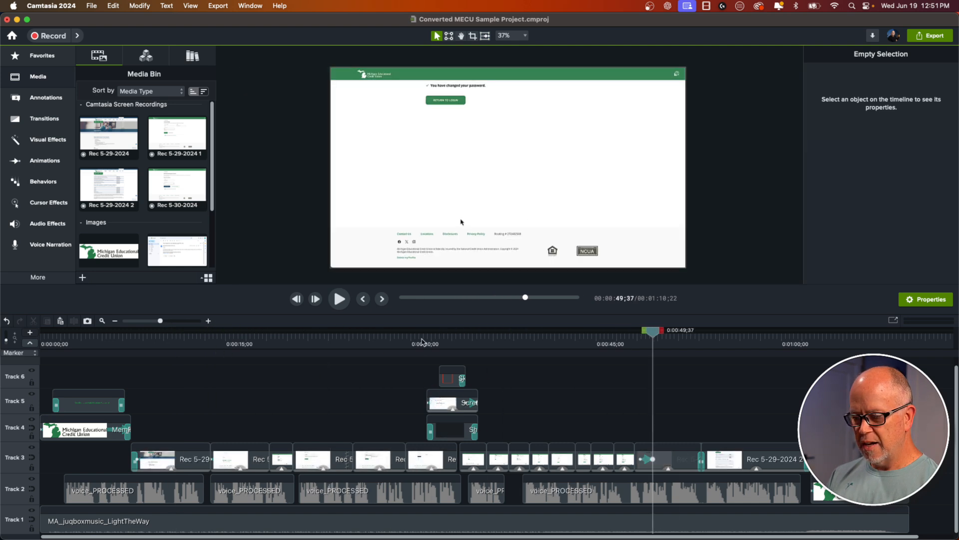
pyautogui.moveTo(424, 339); pyautogui.dragTo(509, 367)
pyautogui.click(815, 345)
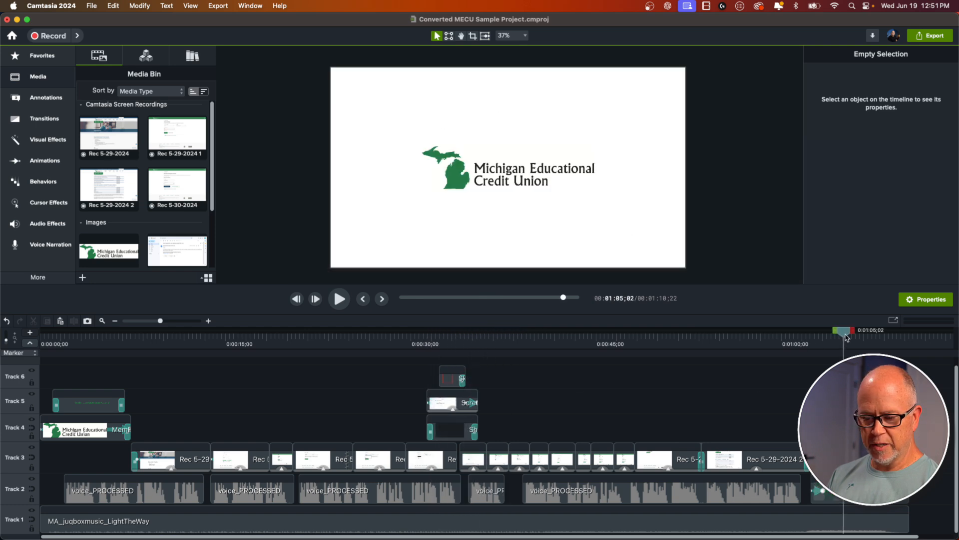
pyautogui.click(399, 343)
pyautogui.click(247, 344)
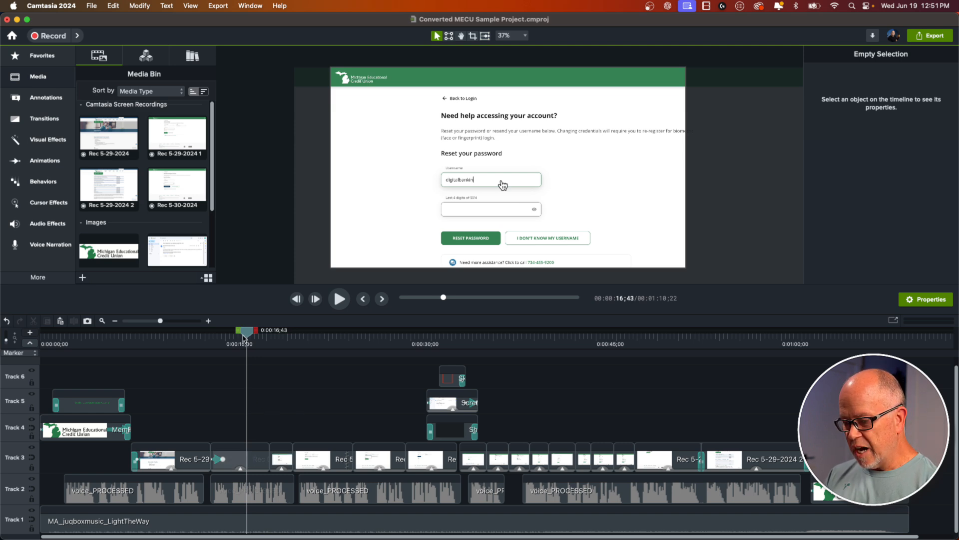
pyautogui.moveTo(244, 338); pyautogui.dragTo(311, 373)
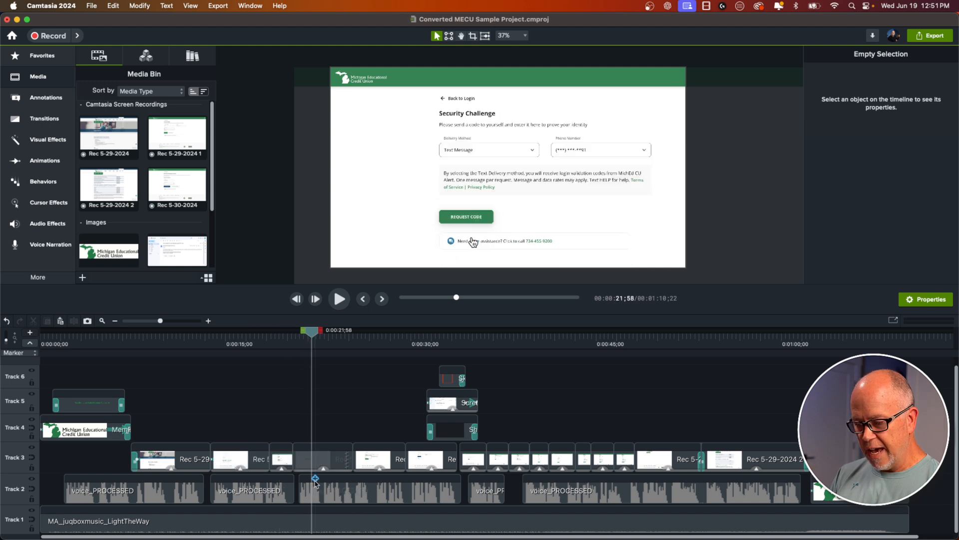
# Inspect the Rec 5-30-2024 clips on Track 3, expanding and collapsing the effects of the second one
pyautogui.click(348, 462)
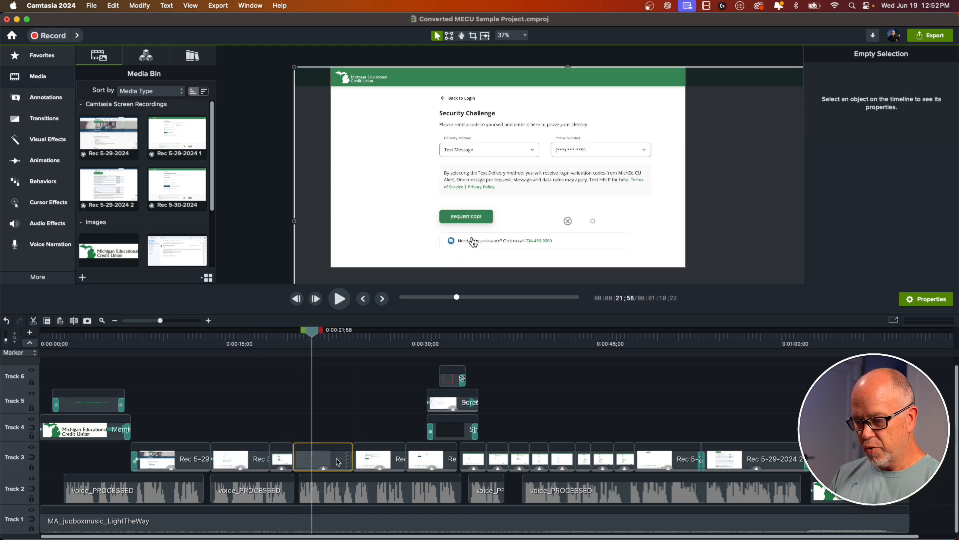
pyautogui.click(379, 467)
pyautogui.click(378, 469)
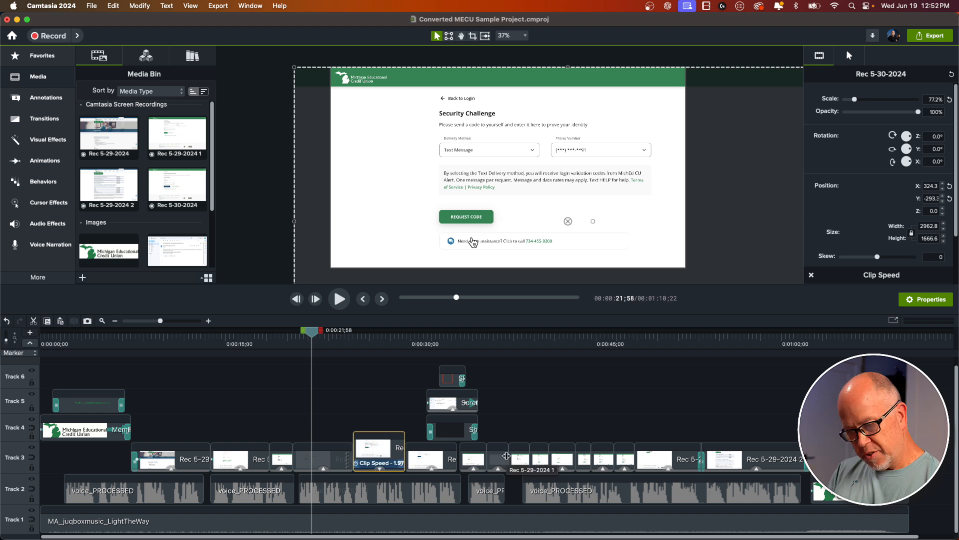
pyautogui.click(370, 419)
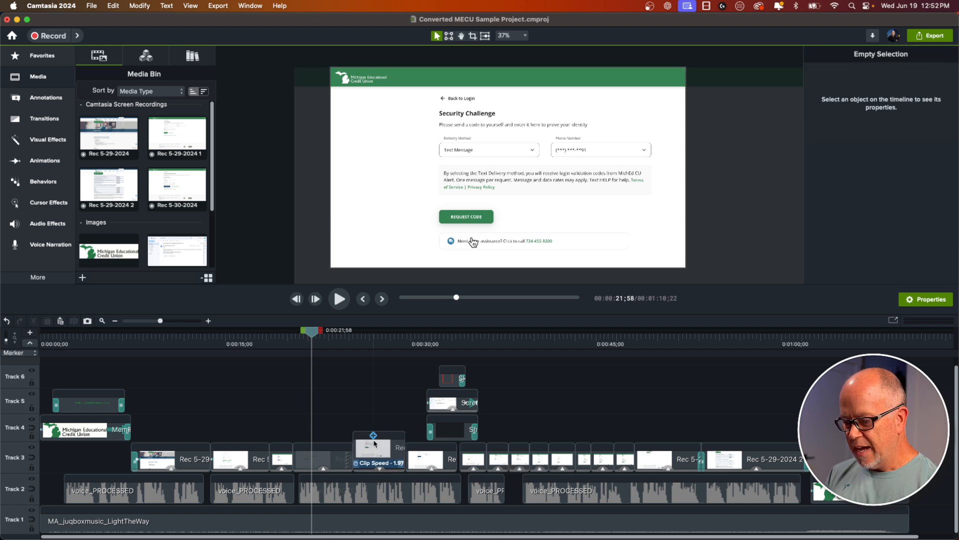
pyautogui.click(377, 458)
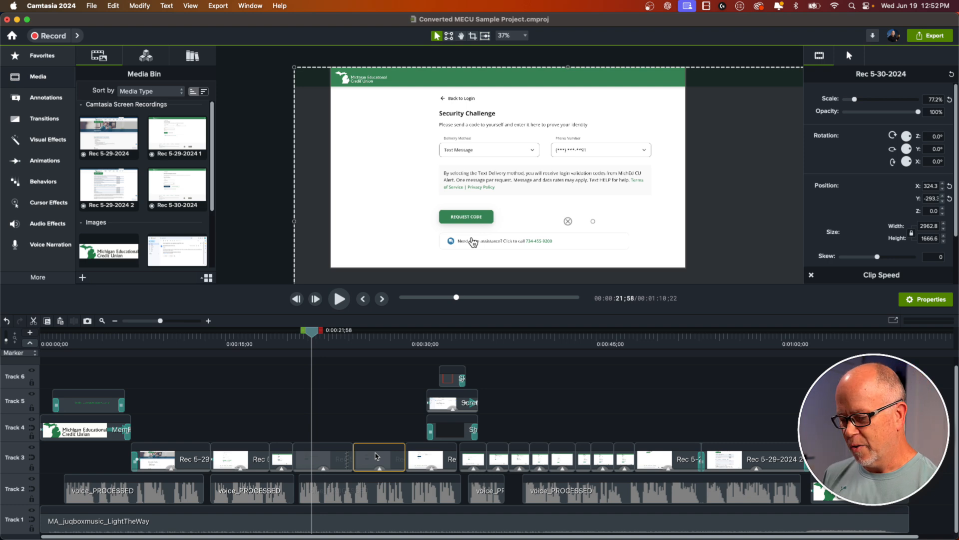
pyautogui.click(355, 422)
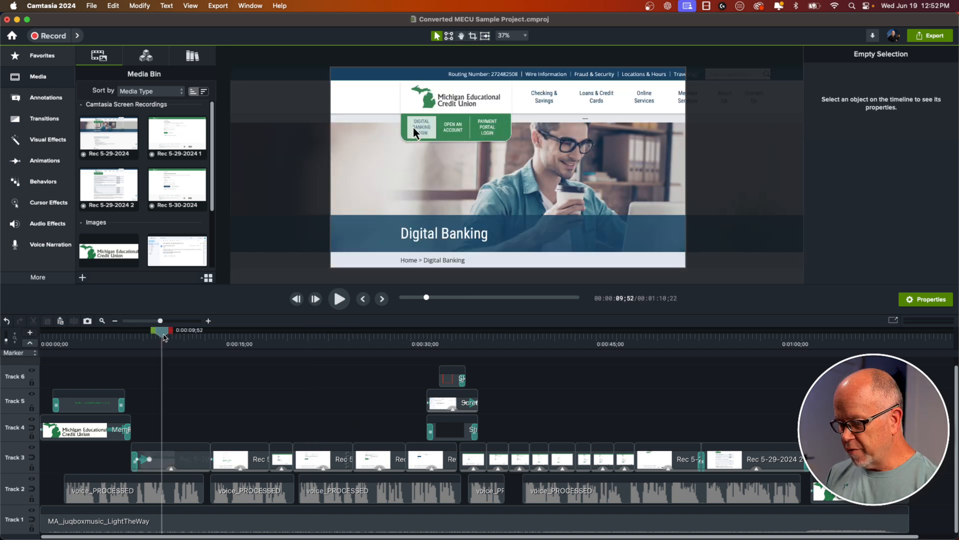
# Apply the left-click Scaling cursor effect to the first Rec 5-29-2024 clip on Track 3
pyautogui.moveTo(164, 334); pyautogui.dragTo(222, 408)
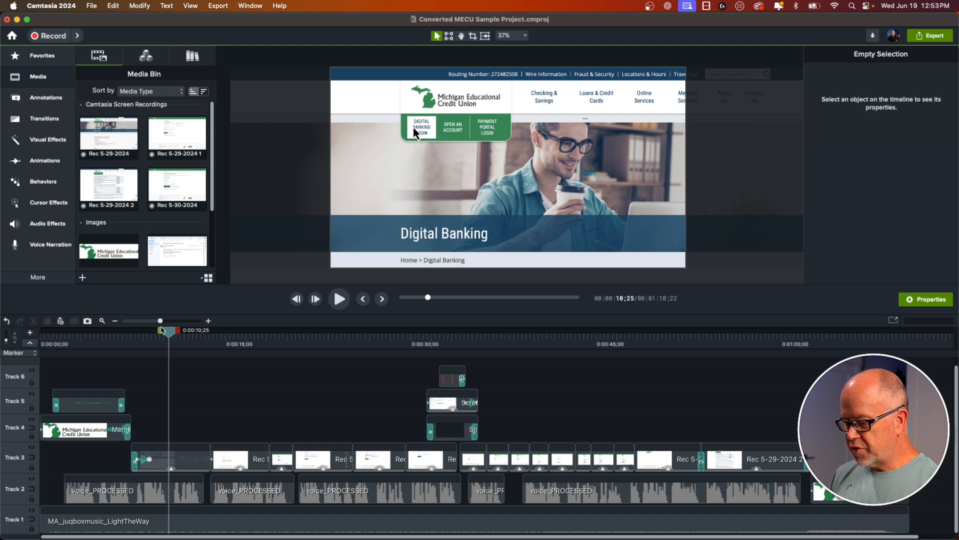
pyautogui.moveTo(161, 320); pyautogui.dragTo(205, 430)
pyautogui.click(157, 465)
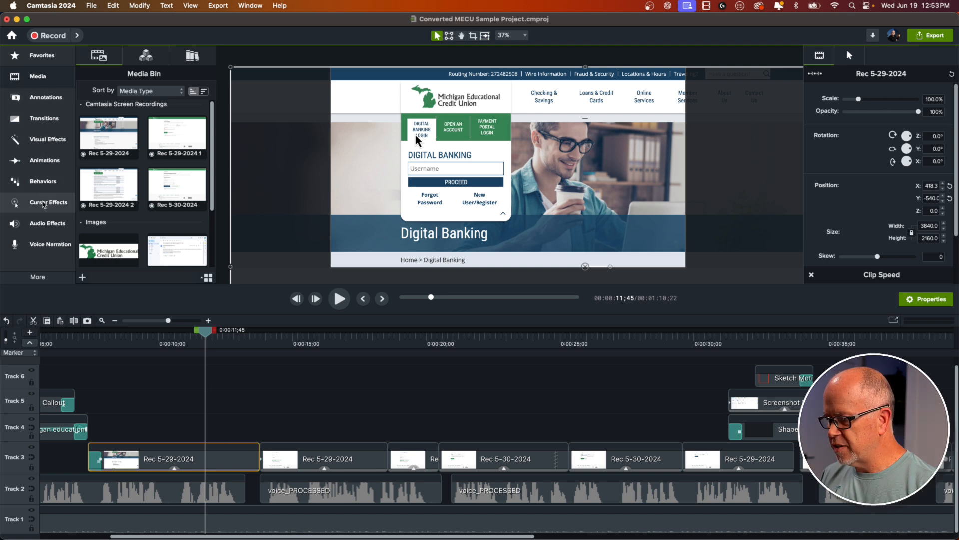
pyautogui.click(44, 204)
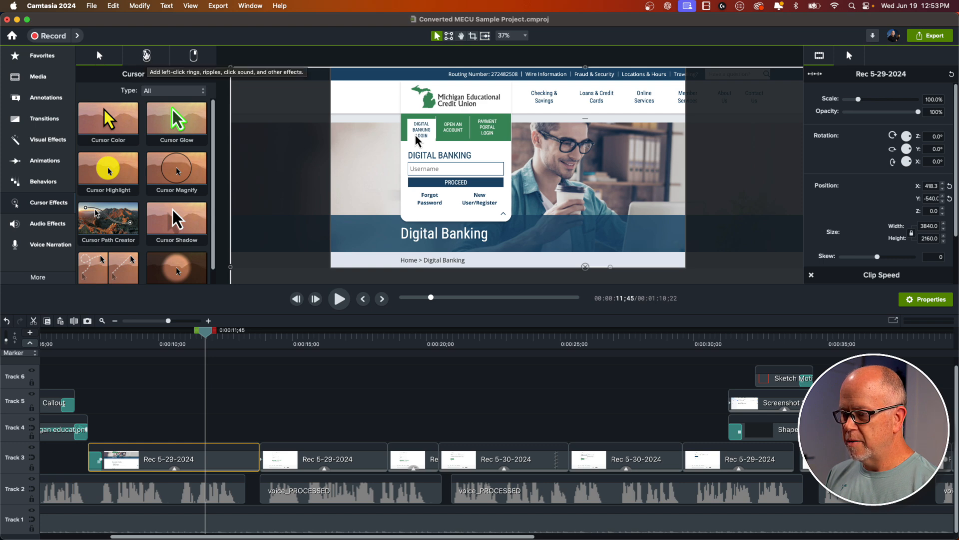
pyautogui.click(147, 55)
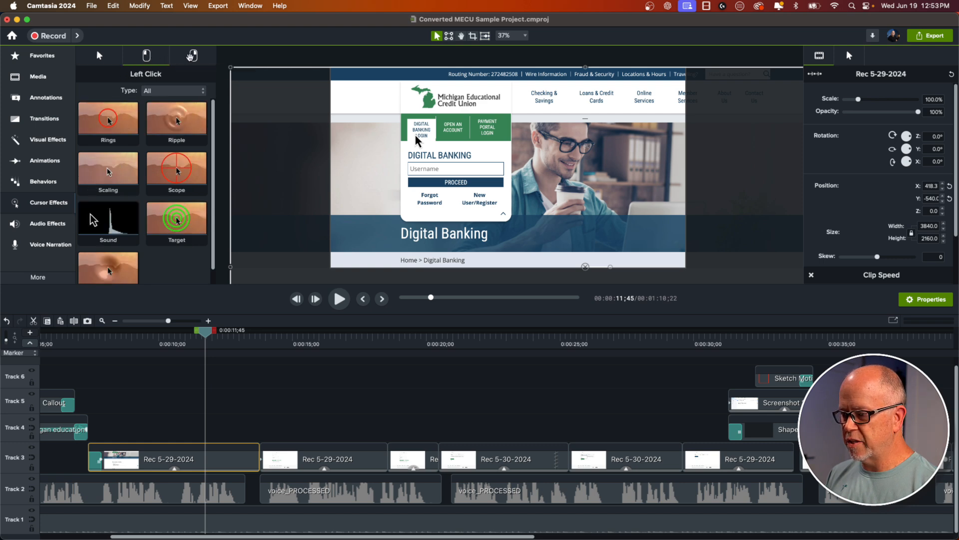
pyautogui.click(191, 55)
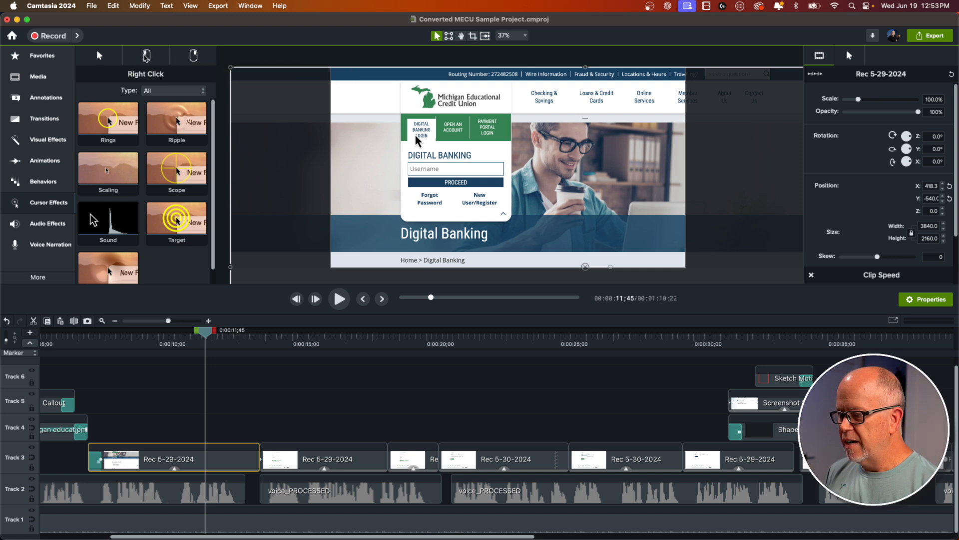
pyautogui.click(146, 56)
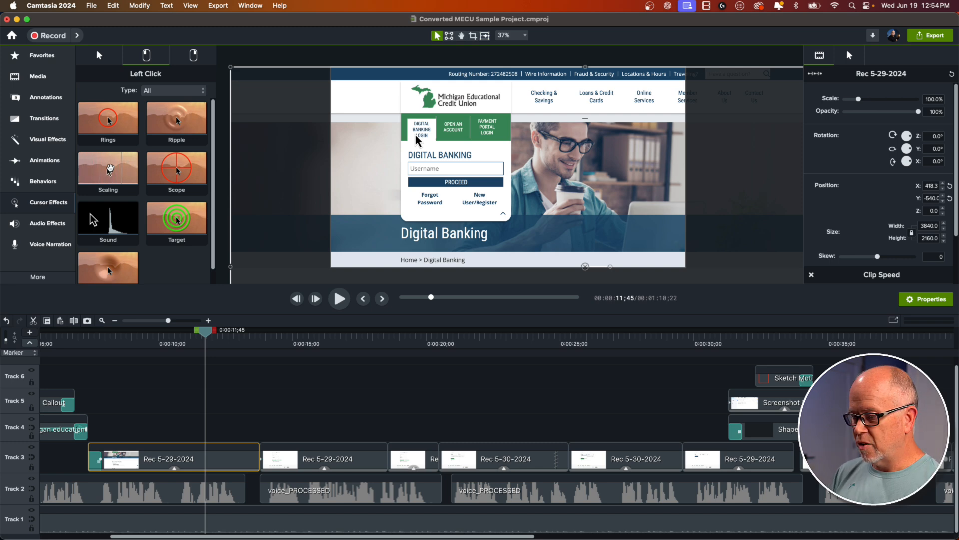
pyautogui.click(107, 170)
pyautogui.moveTo(106, 170); pyautogui.dragTo(195, 460)
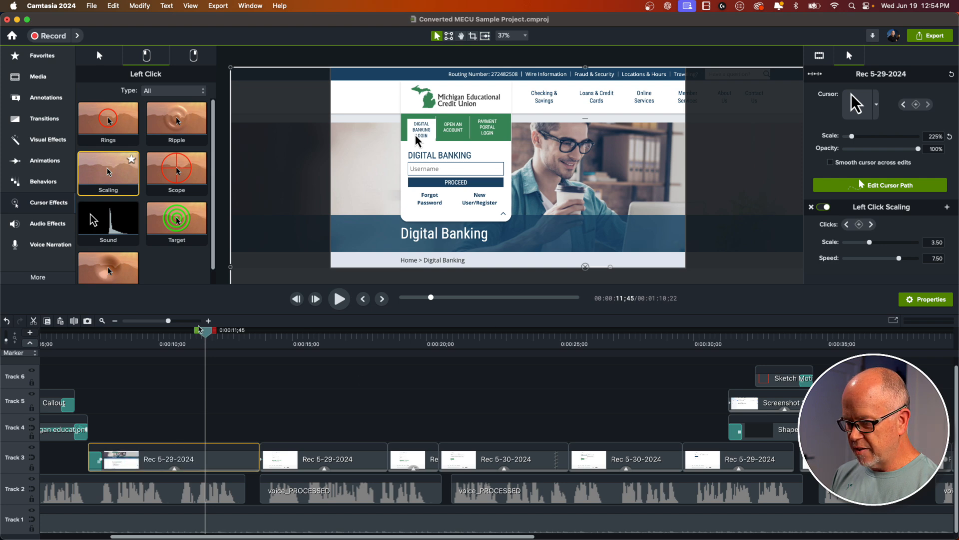
# Show the clip's applied effects and preview the scaled click on Digital Banking Login around 10 seconds
pyautogui.moveTo(204, 334); pyautogui.dragTo(160, 365)
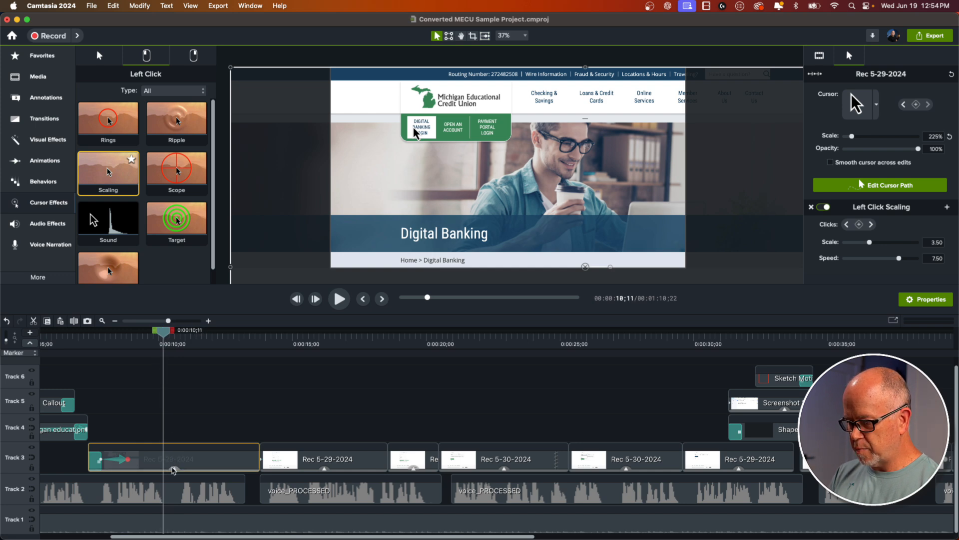
pyautogui.click(174, 469)
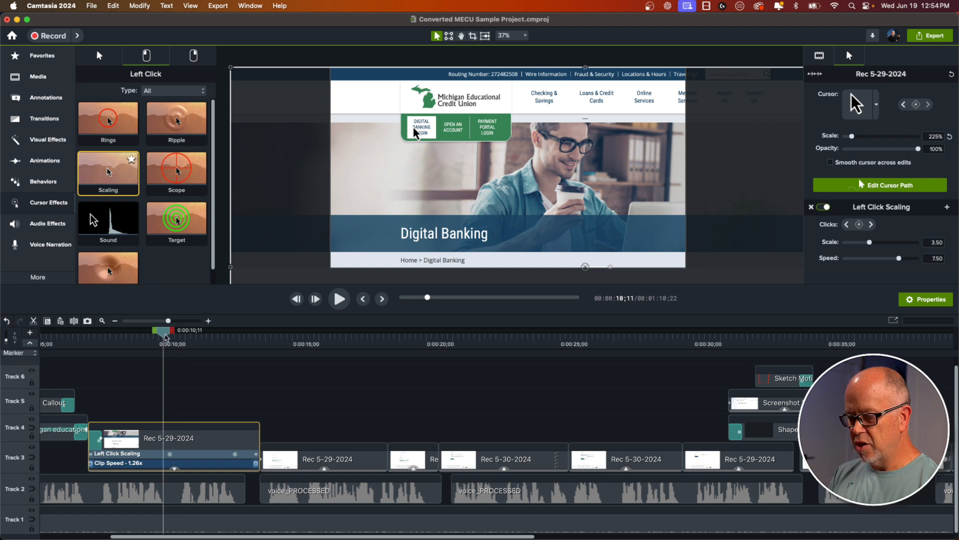
pyautogui.moveTo(166, 337); pyautogui.dragTo(159, 337)
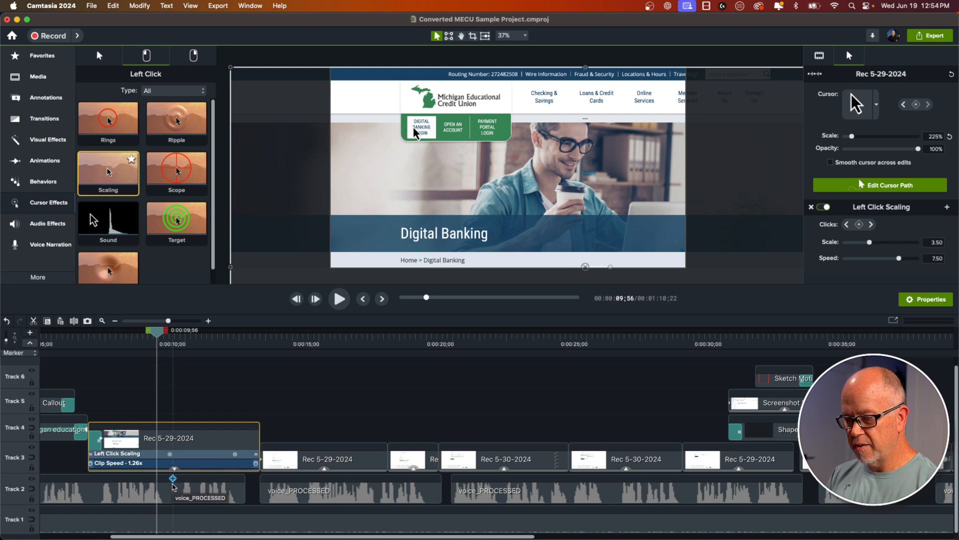
pyautogui.press('space')
pyautogui.press('space')
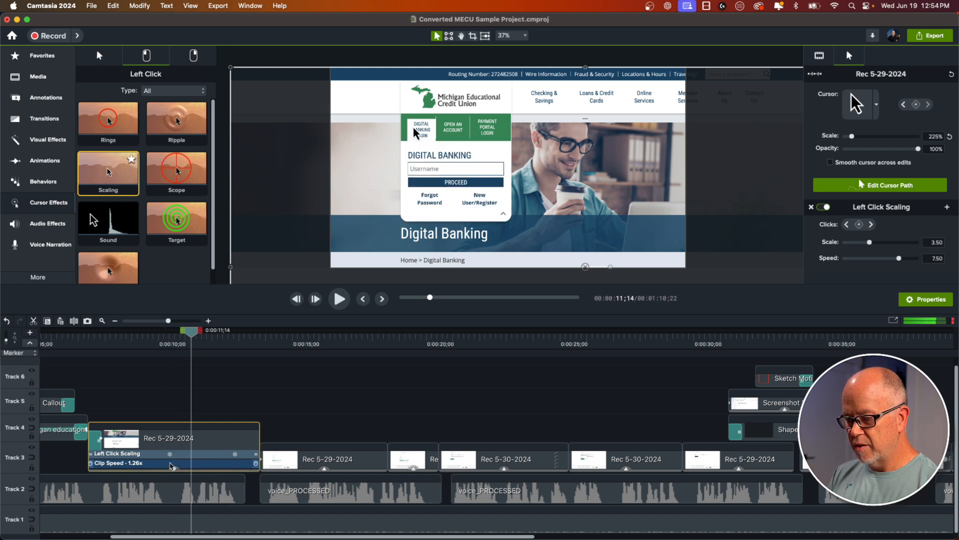
pyautogui.moveTo(193, 334); pyautogui.dragTo(178, 349)
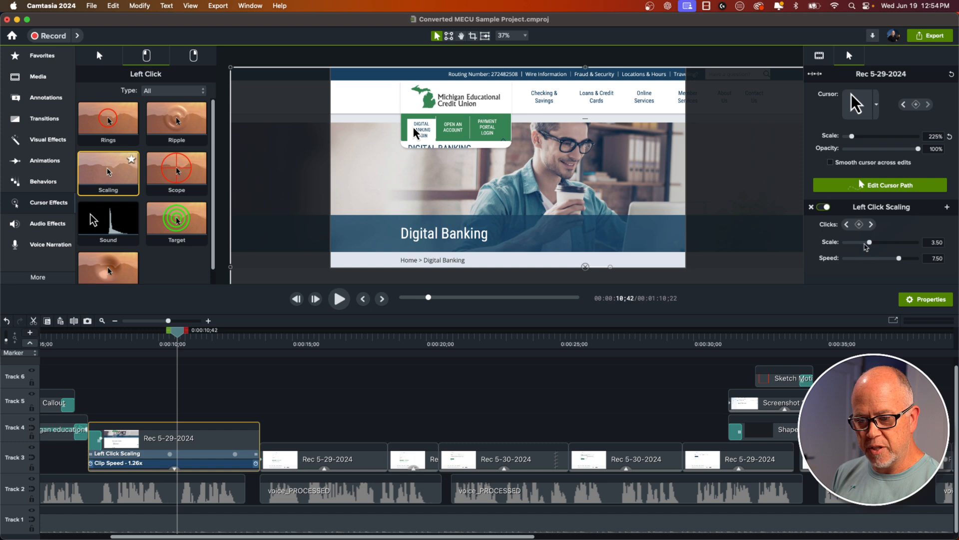
# Try a Left Click Scaling scale of 5.90 and speed of 7.08, previewing the click, and undo both changes
pyautogui.moveTo(870, 243); pyautogui.dragTo(888, 249)
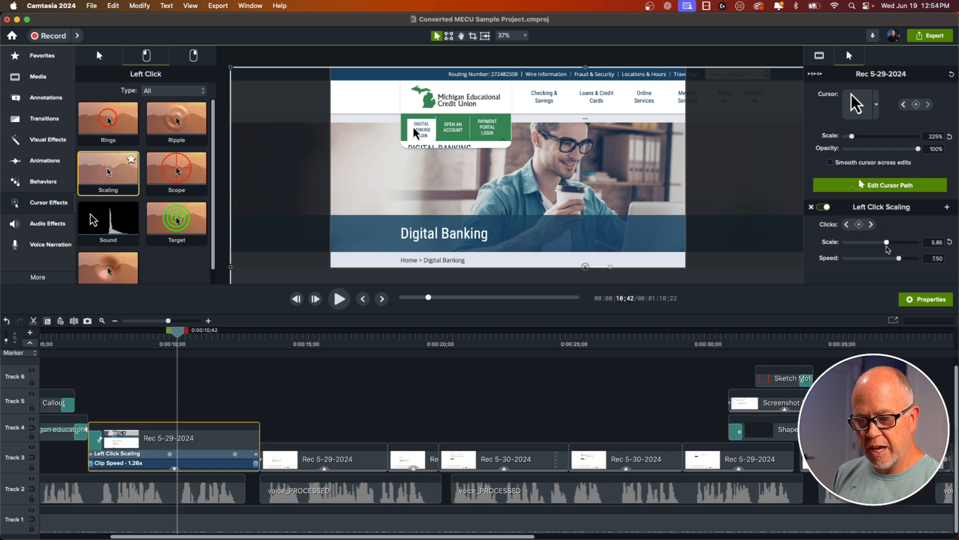
pyautogui.click(155, 344)
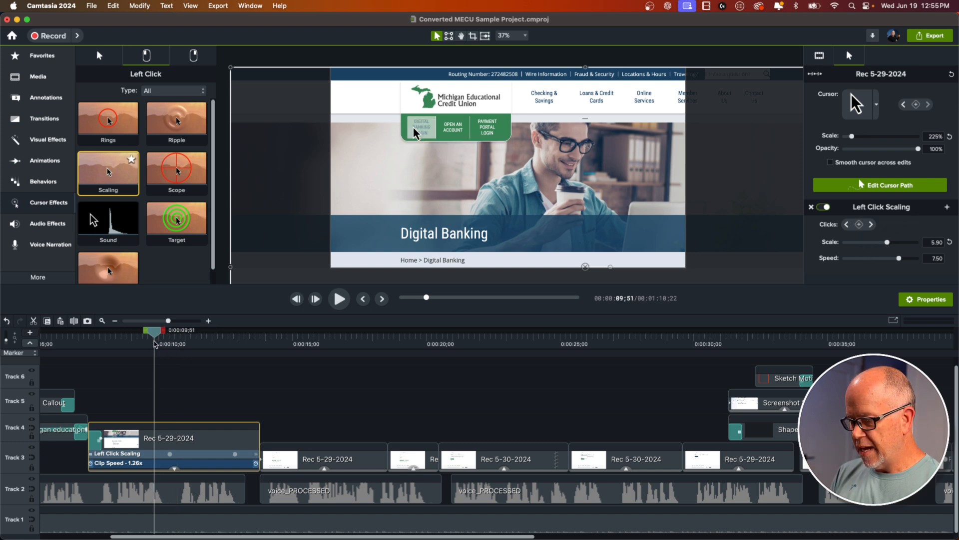
pyautogui.moveTo(156, 337); pyautogui.dragTo(160, 339)
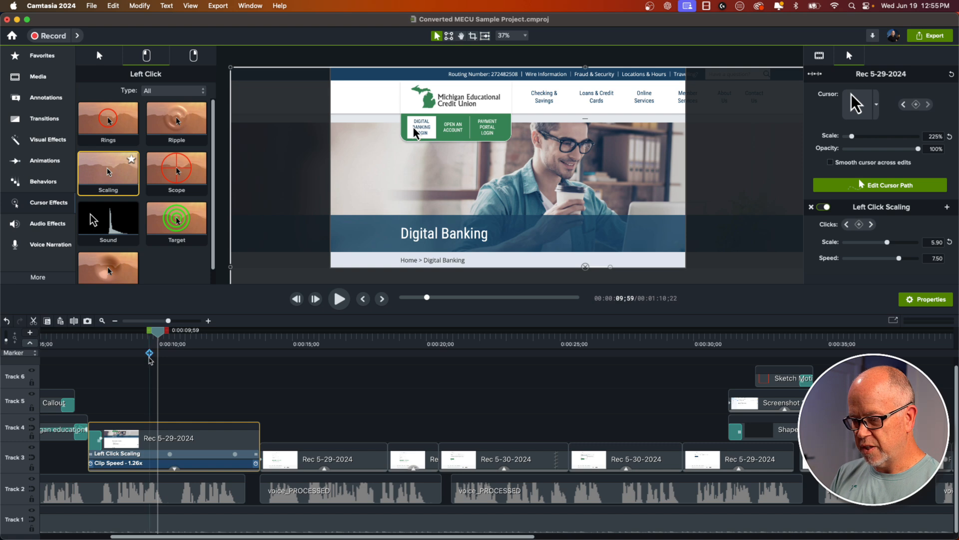
pyautogui.press('space')
pyautogui.press('space')
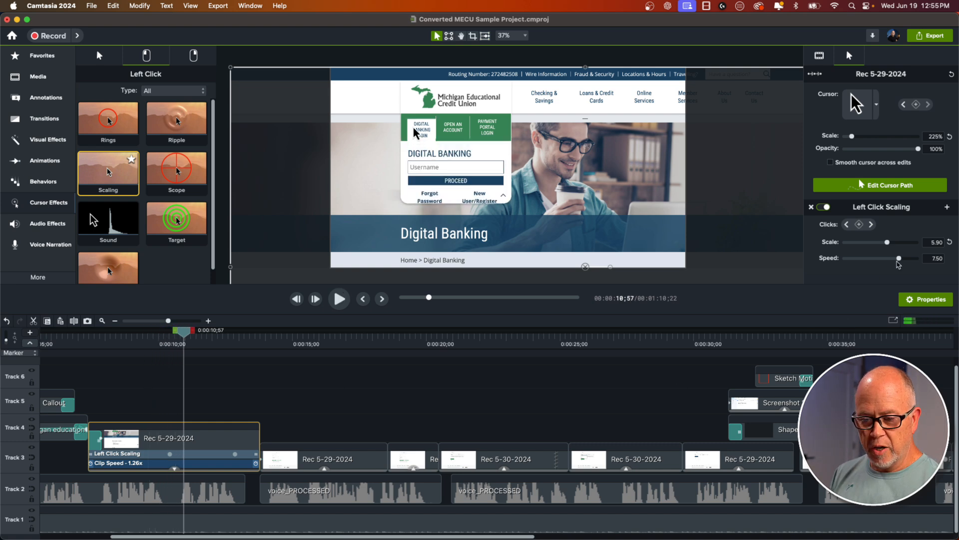
pyautogui.moveTo(898, 260)
pyautogui.mouseDown()
pyautogui.moveTo(882, 260)
pyautogui.moveTo(896, 258)
pyautogui.mouseUp()
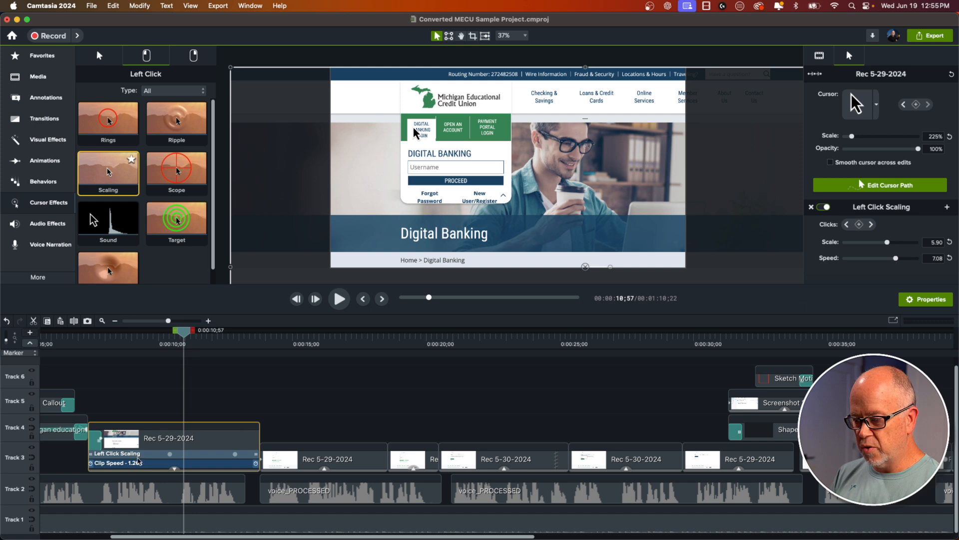
pyautogui.press('super+z')
pyautogui.press('super+z')
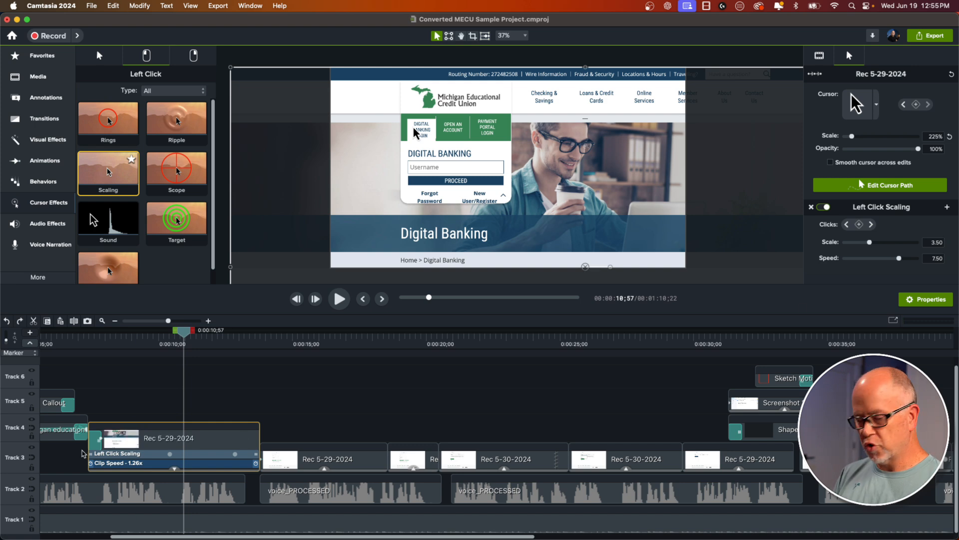
# Play the Digital Banking Login click again from about 9.5 seconds to check the scaling effect
pyautogui.hotkey('ctrl', 'alt', 'space')
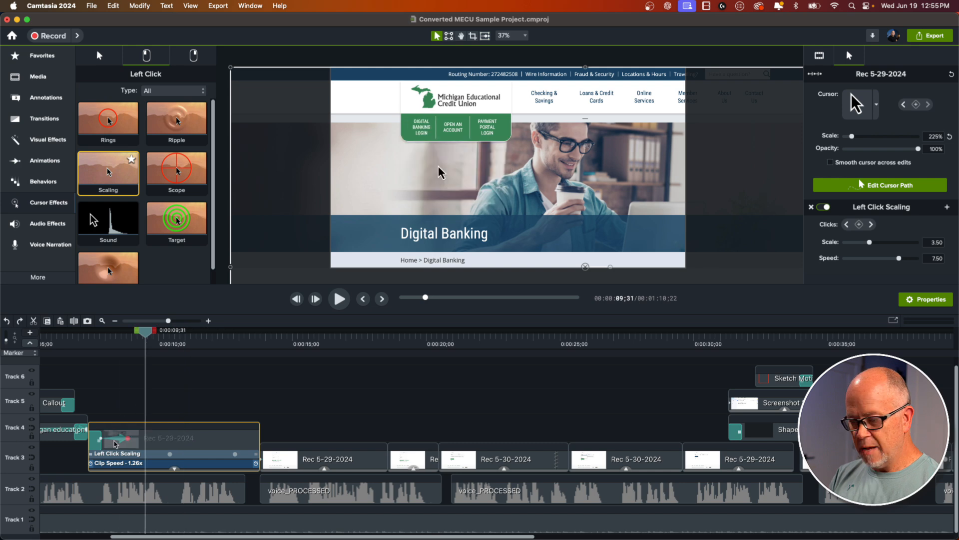
pyautogui.press('space')
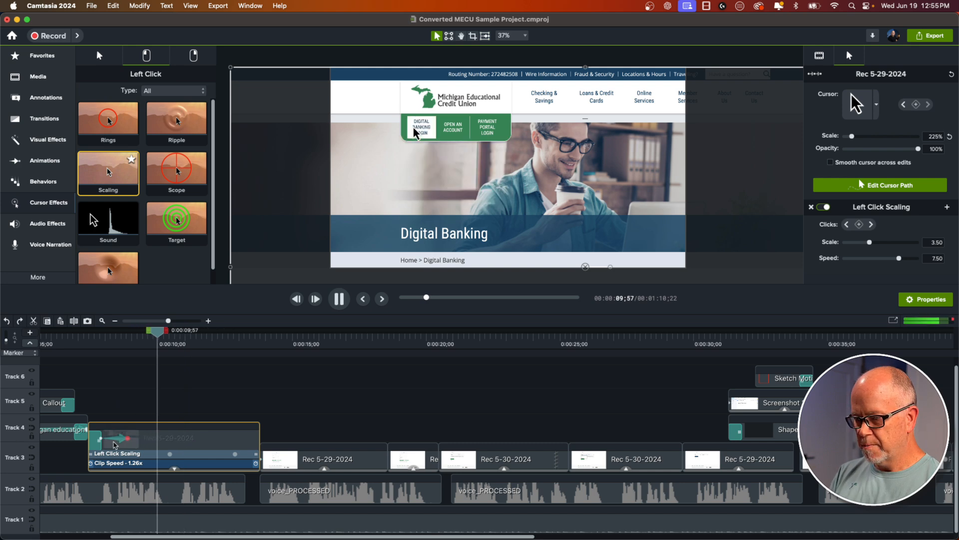
pyautogui.press('space')
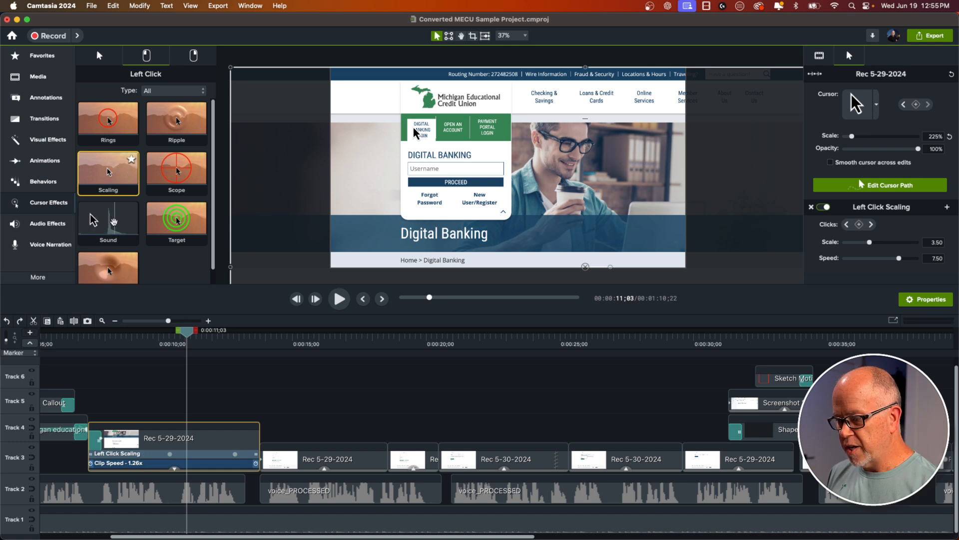
# Add the left-click Sound cursor effect to the same clip, play back the click, and fit the whole project in the timeline
pyautogui.moveTo(114, 222); pyautogui.dragTo(185, 435)
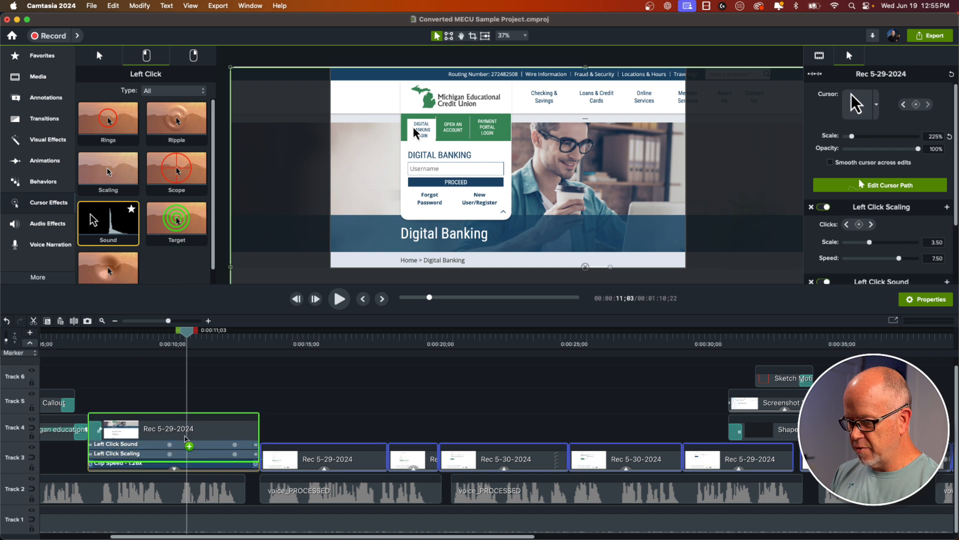
pyautogui.click(127, 444)
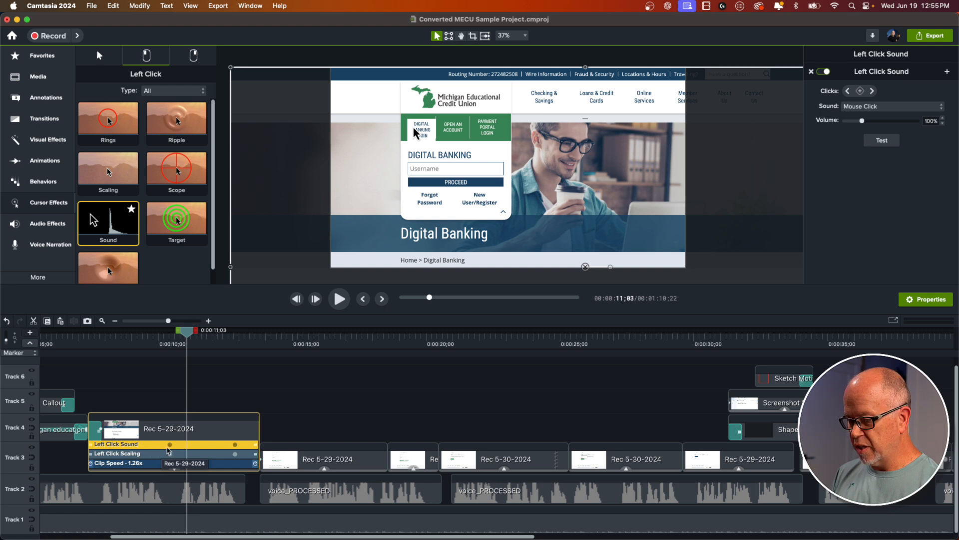
pyautogui.click(149, 340)
pyautogui.press('space')
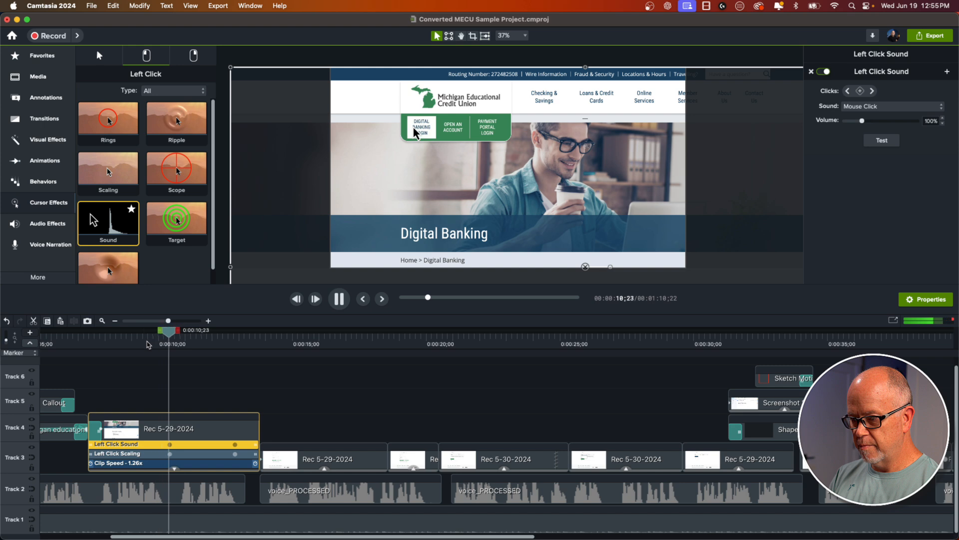
pyautogui.press('space')
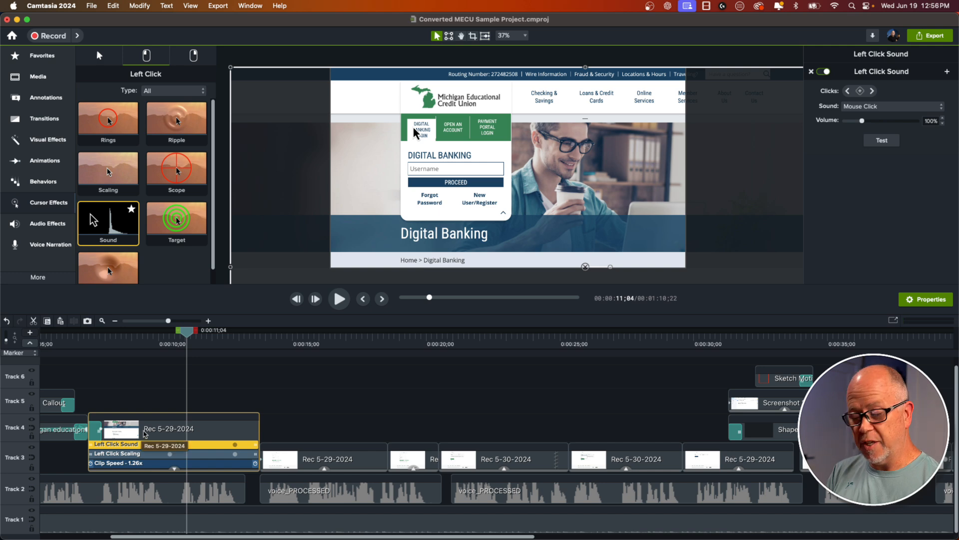
pyautogui.click(102, 320)
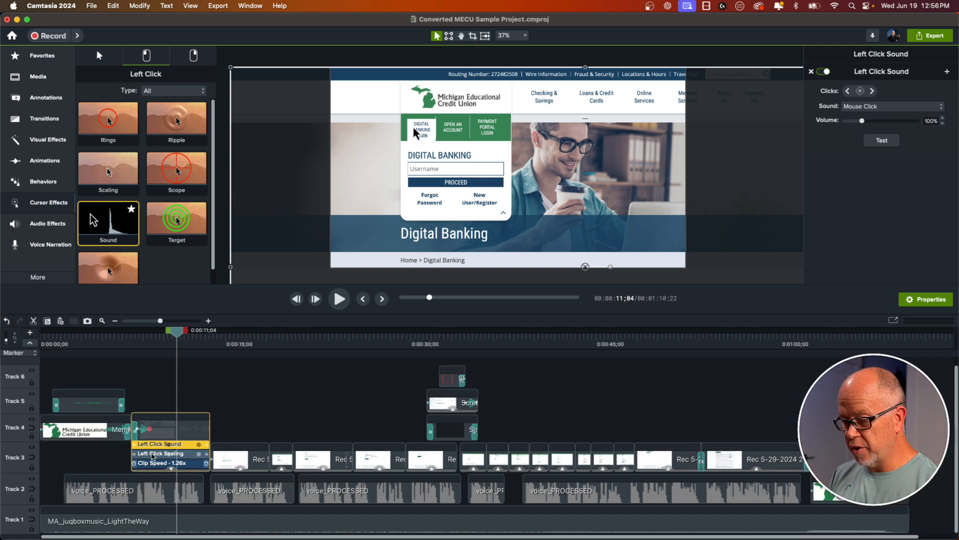
# Copy the Left Click Sound and Left Click Scaling effects from the first recording clip onto all the other Track 3 clips
pyautogui.press('super+z')
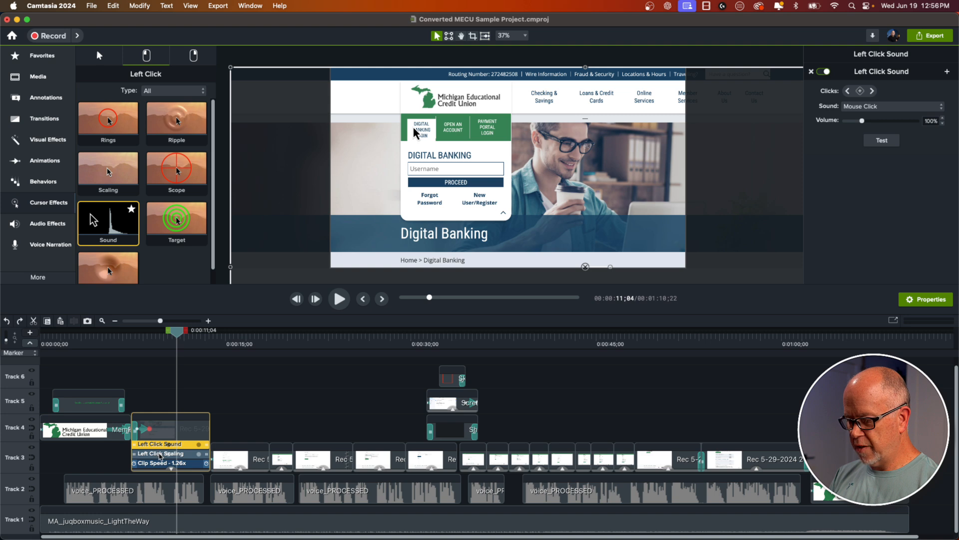
pyautogui.keyDown('super'); pyautogui.click(160, 453); pyautogui.keyUp('super')
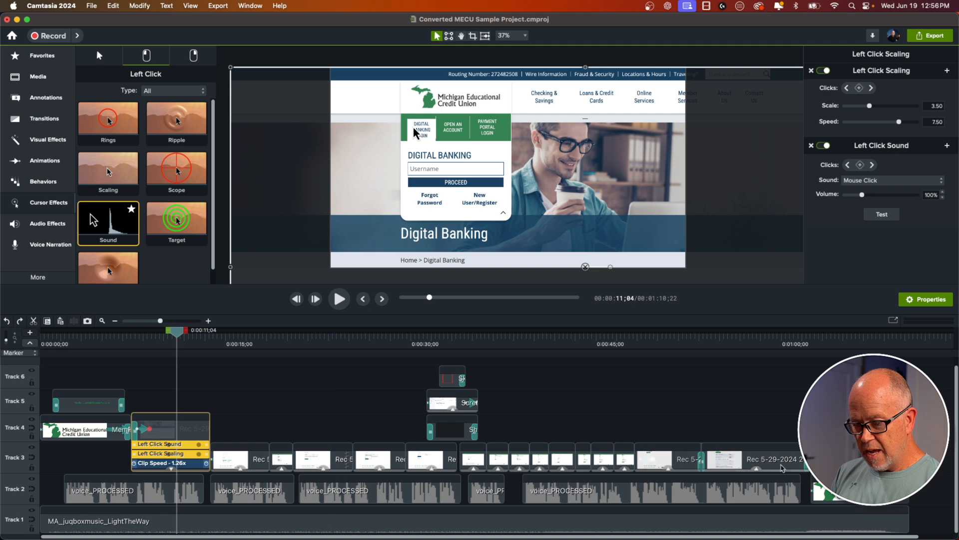
pyautogui.click(748, 467)
pyautogui.moveTo(748, 467); pyautogui.dragTo(223, 458)
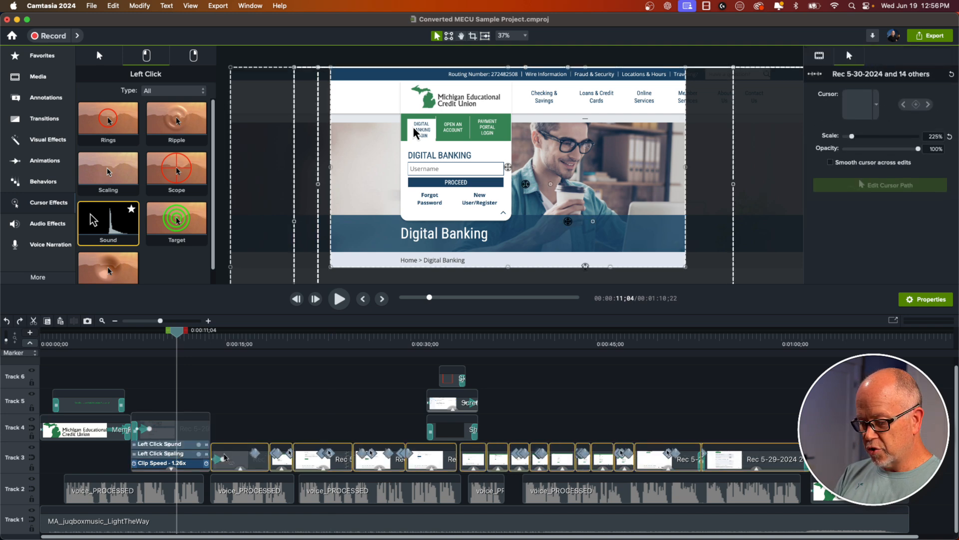
pyautogui.press('super+shift+v')
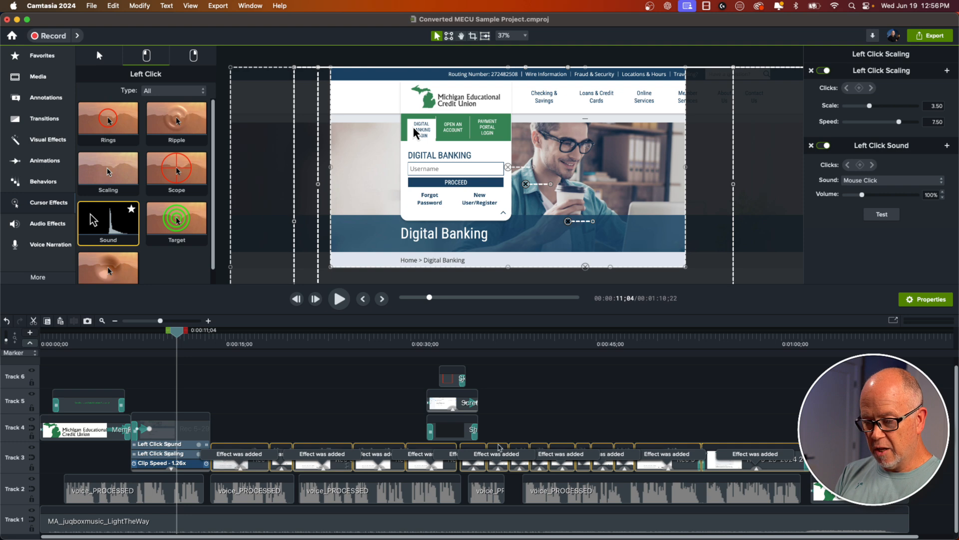
# Check the effects on the recording clip near 16 seconds, return the playhead to about 11 seconds, and collapse the effects list
pyautogui.click(242, 344)
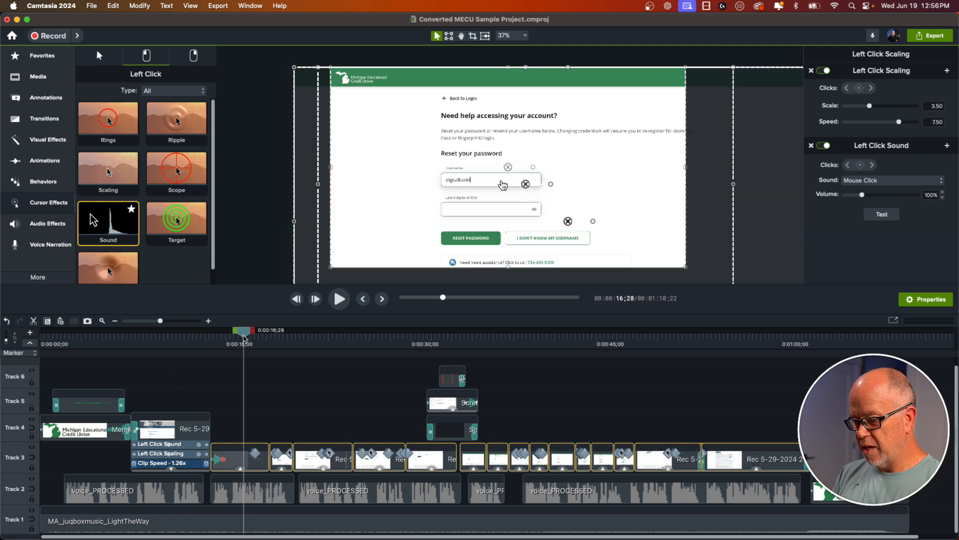
pyautogui.click(241, 470)
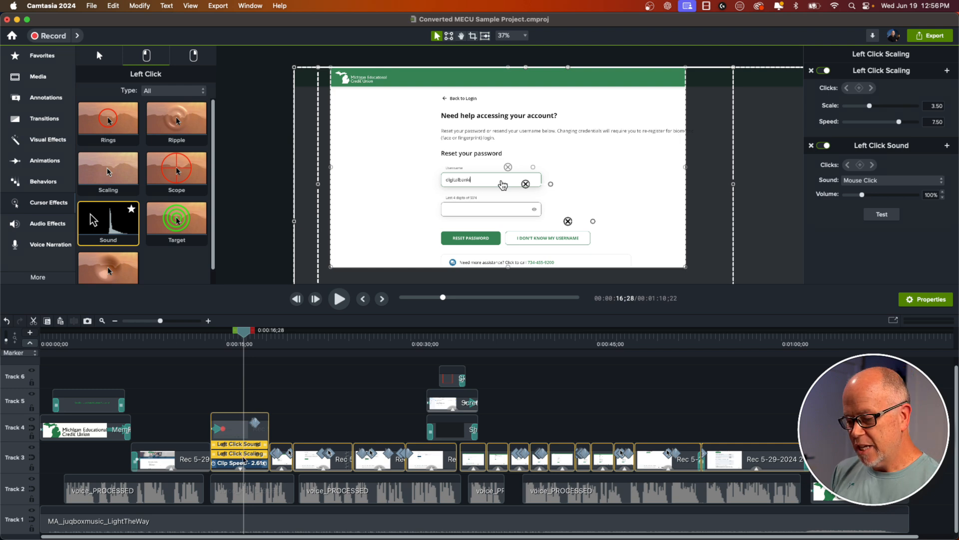
pyautogui.click(250, 373)
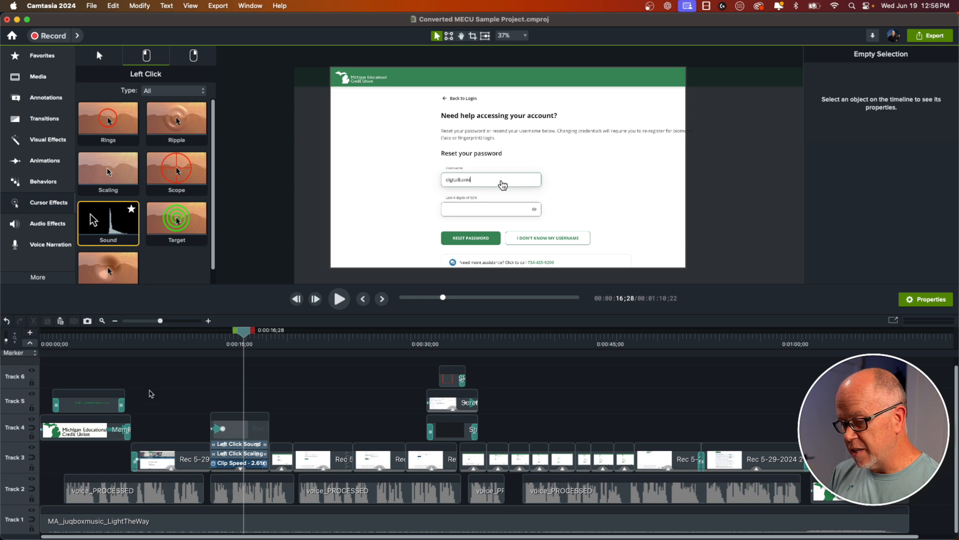
pyautogui.click(178, 344)
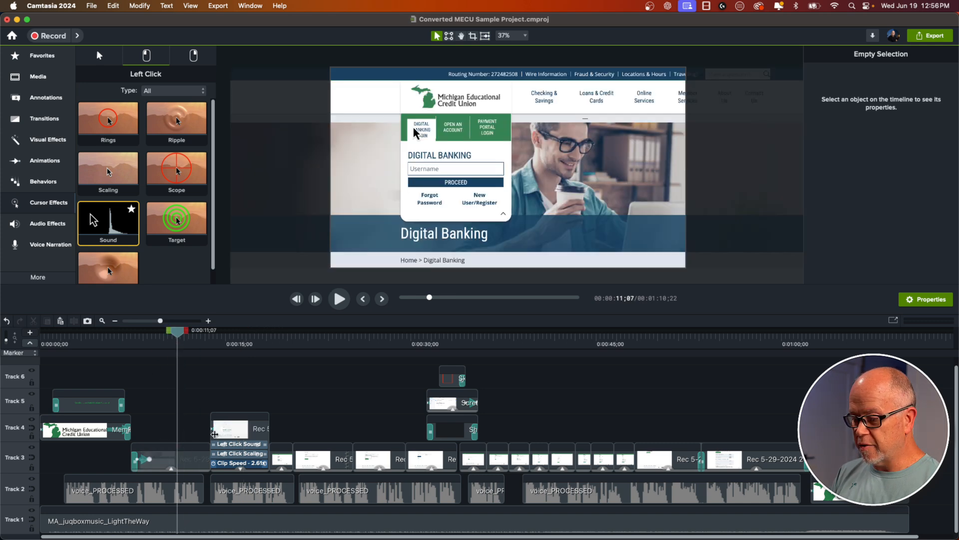
pyautogui.click(238, 454)
pyautogui.moveTo(830, 456); pyautogui.dragTo(195, 460)
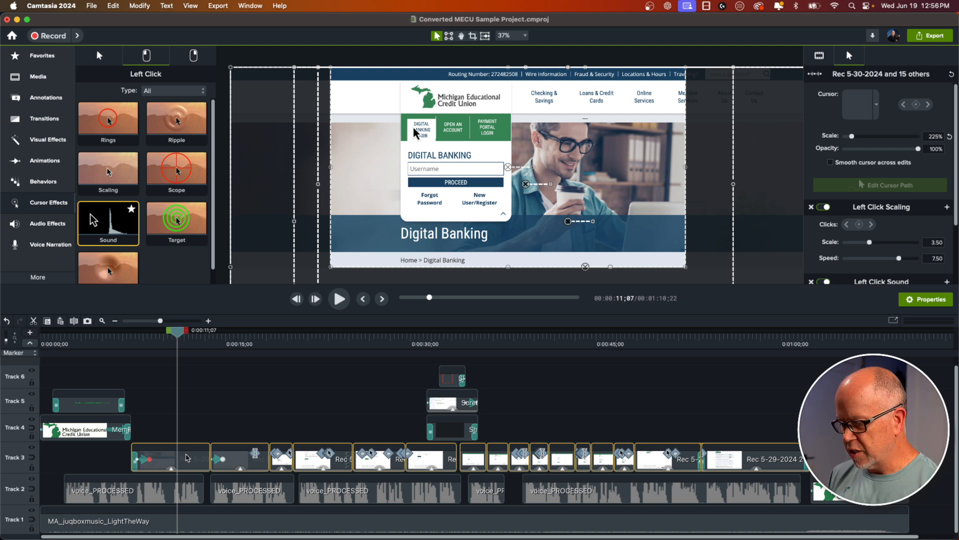
pyautogui.click(210, 424)
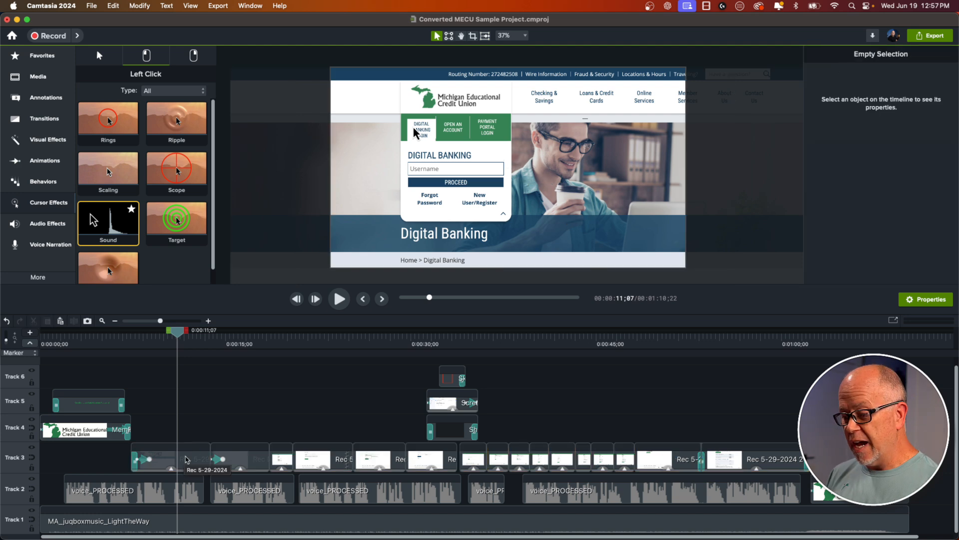
# Set the cursor scale of the first Track 3 recording clip to 500% at about 11 seconds
pyautogui.click(187, 461)
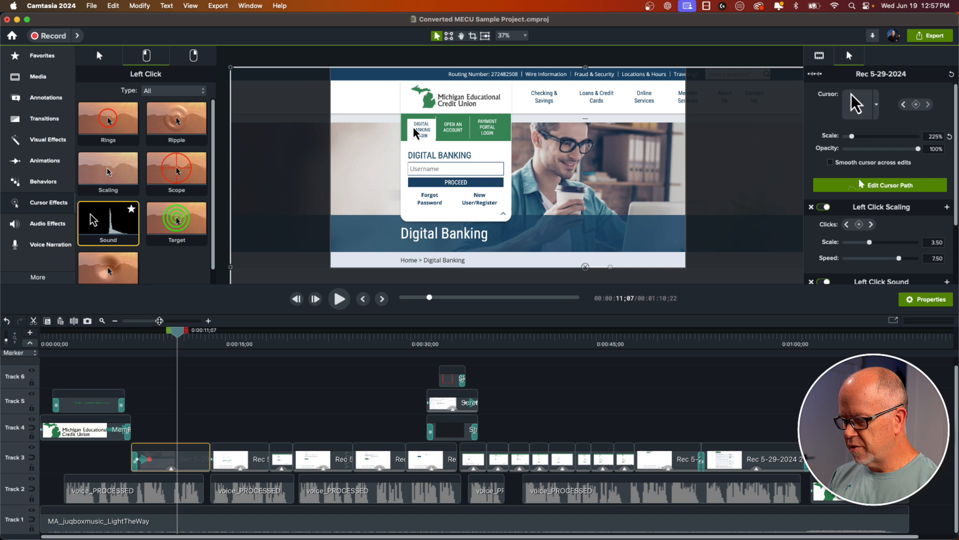
pyautogui.moveTo(160, 321); pyautogui.dragTo(167, 327)
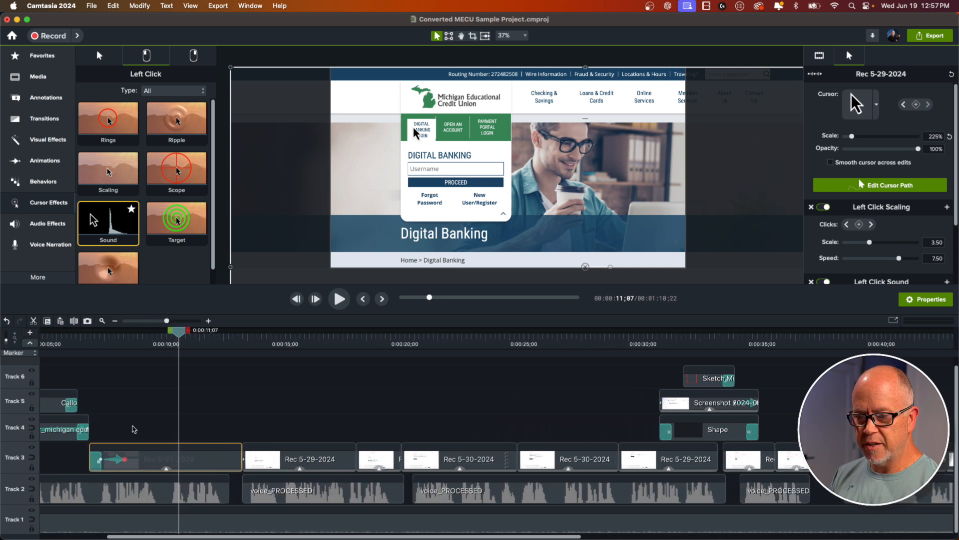
pyautogui.click(820, 56)
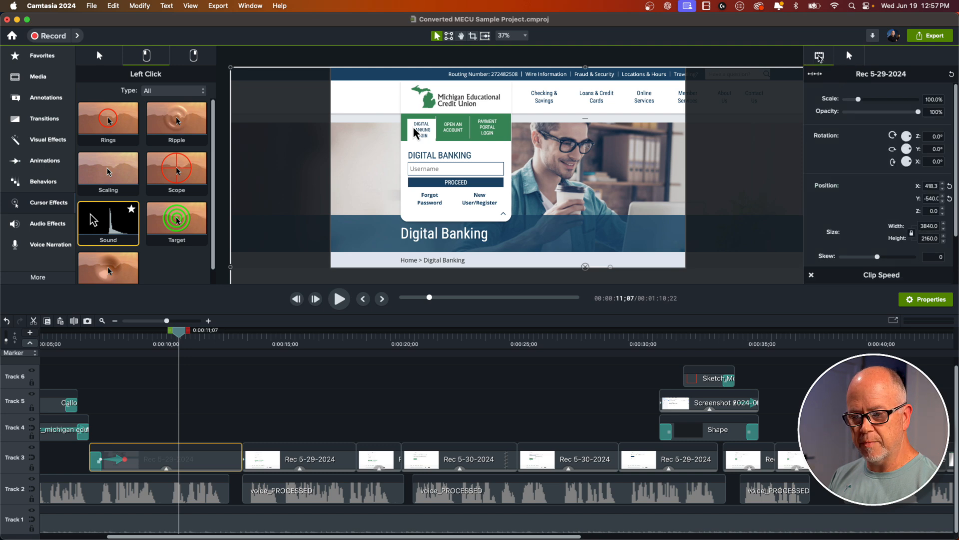
pyautogui.click(850, 57)
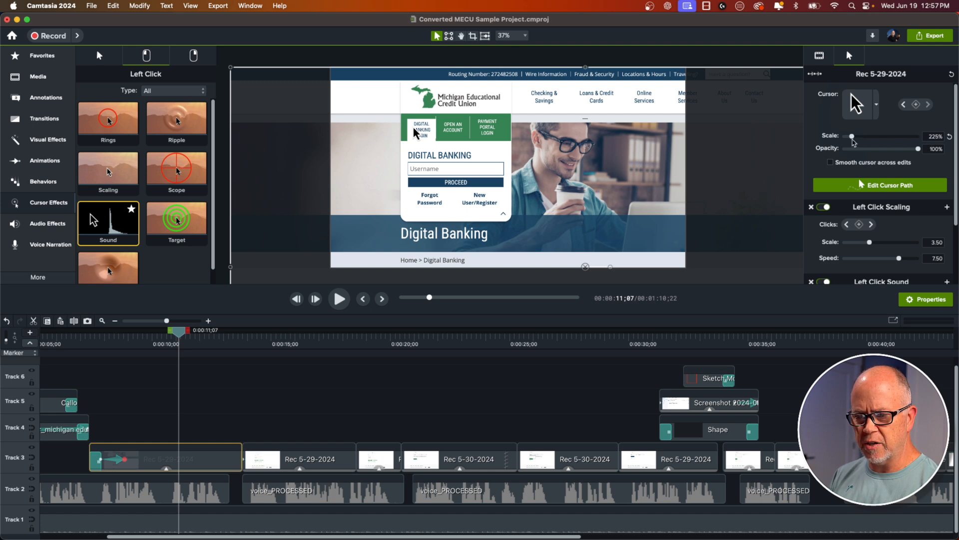
pyautogui.moveTo(854, 139); pyautogui.dragTo(866, 142)
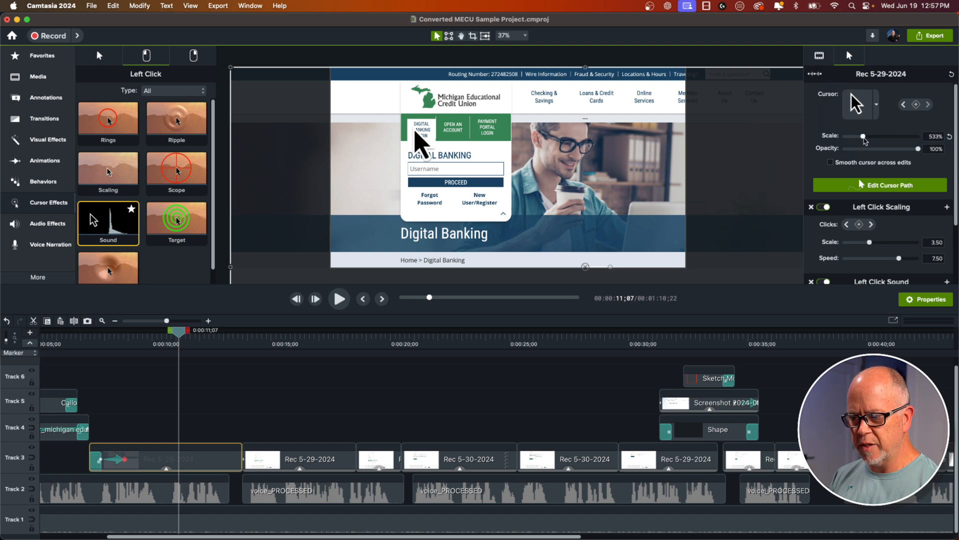
pyautogui.click(931, 137)
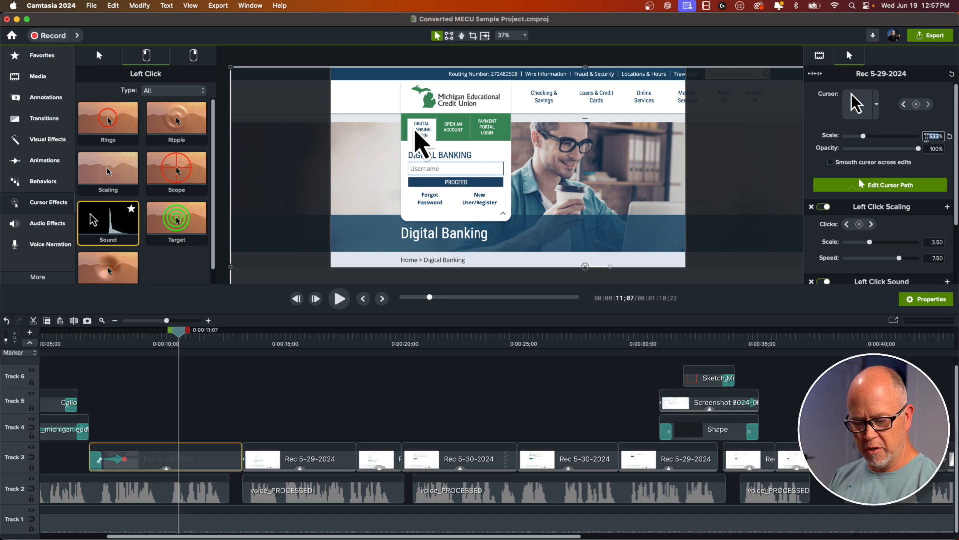
pyautogui.write('500')
pyautogui.press('Tab')
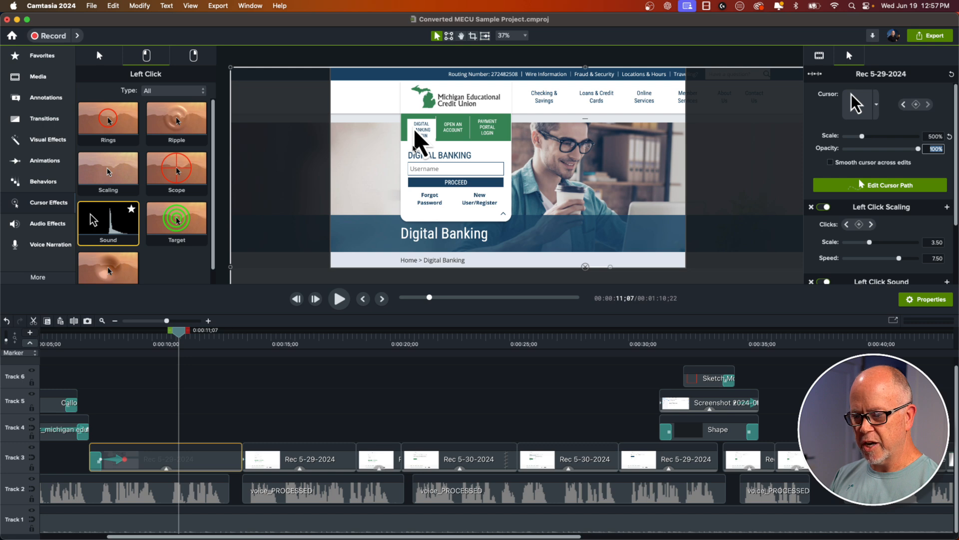
# Scrub the first recording clip back from 11 to about 7.5 seconds to examine the cursor size across its animation
pyautogui.moveTo(179, 334); pyautogui.dragTo(140, 409)
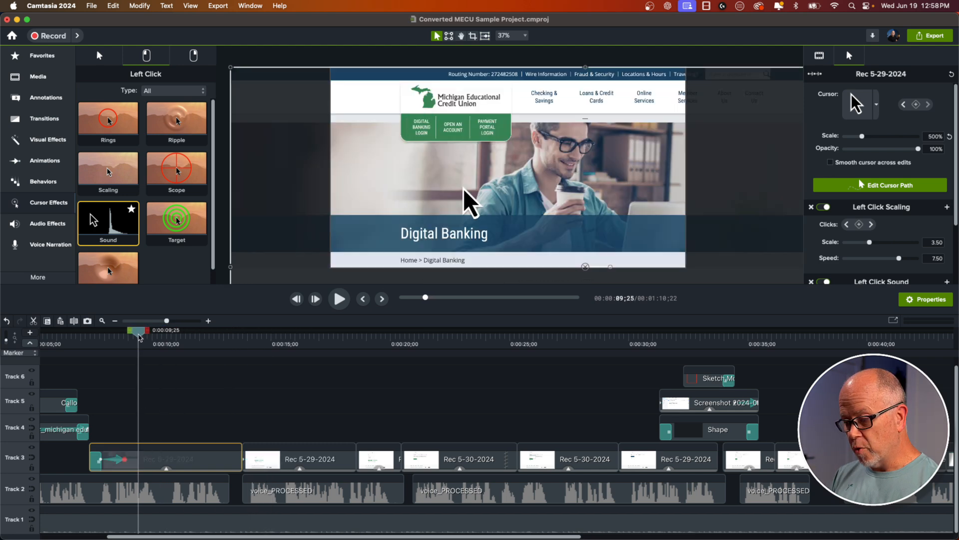
pyautogui.moveTo(140, 338); pyautogui.dragTo(124, 338)
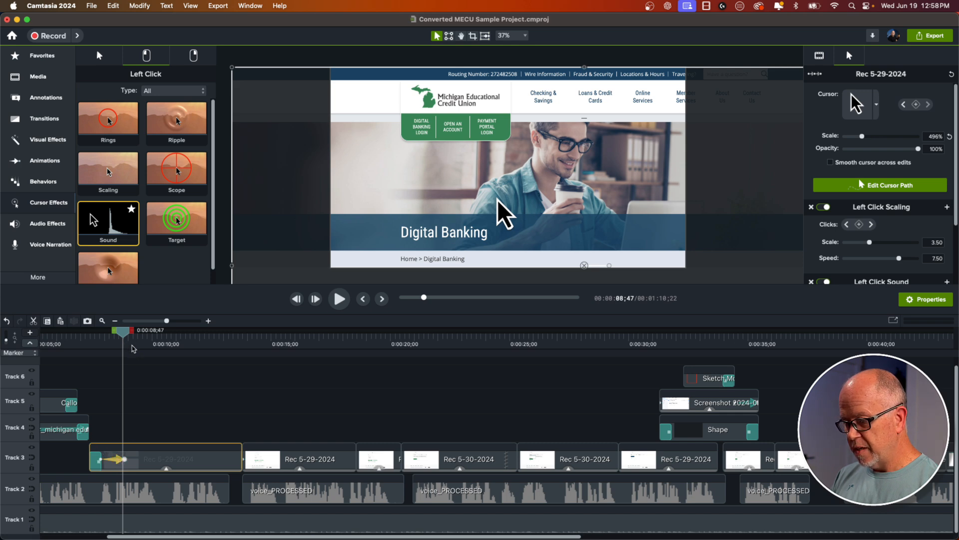
pyautogui.moveTo(123, 337); pyautogui.dragTo(98, 338)
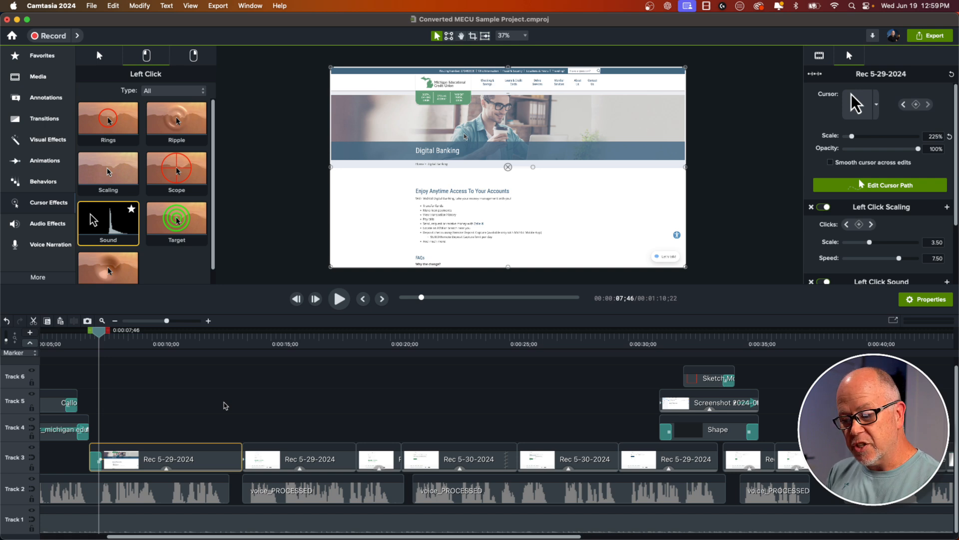
# Set the cursor scale to 500% at the start of the first recording clip's zoom animation, at about 7.9 seconds
pyautogui.moveTo(134, 457)
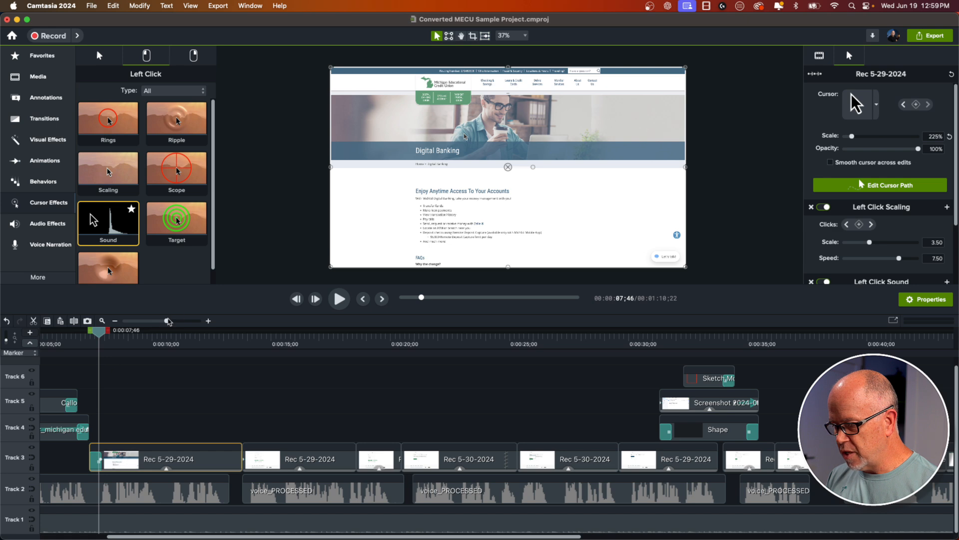
pyautogui.moveTo(166, 321); pyautogui.dragTo(174, 322)
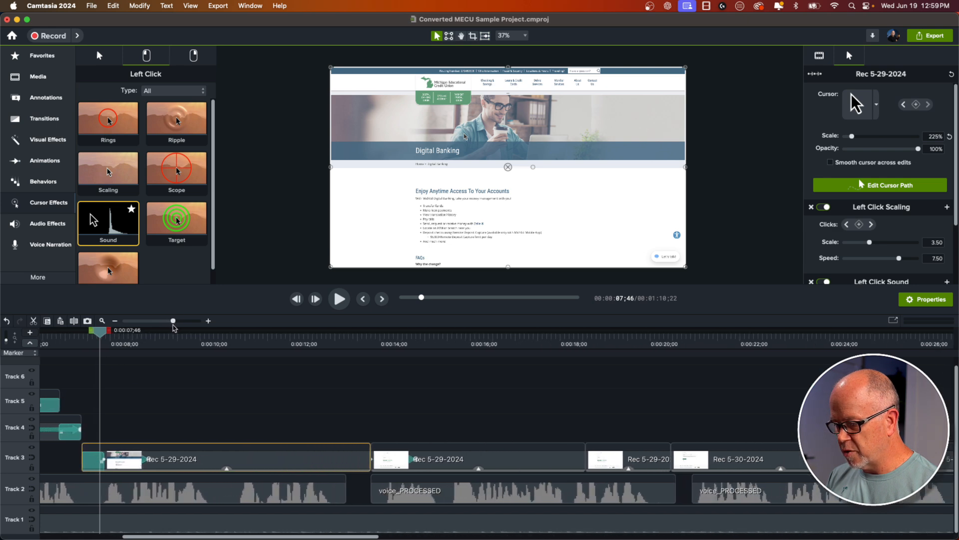
pyautogui.click(148, 461)
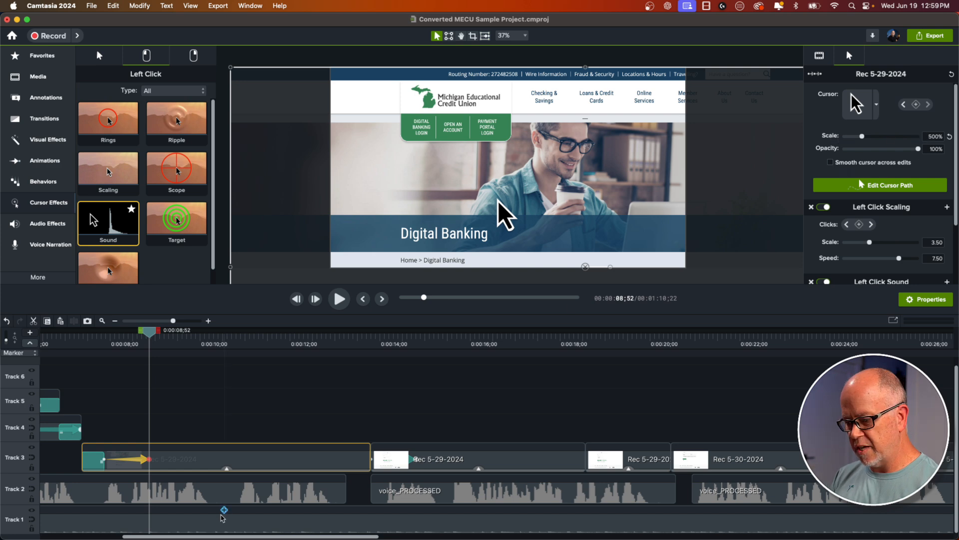
pyautogui.click(105, 461)
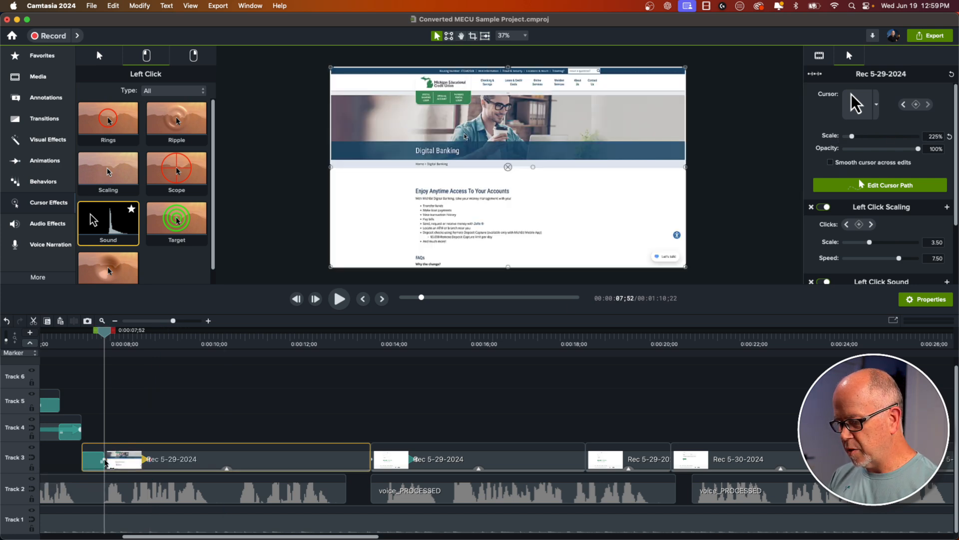
pyautogui.click(932, 137)
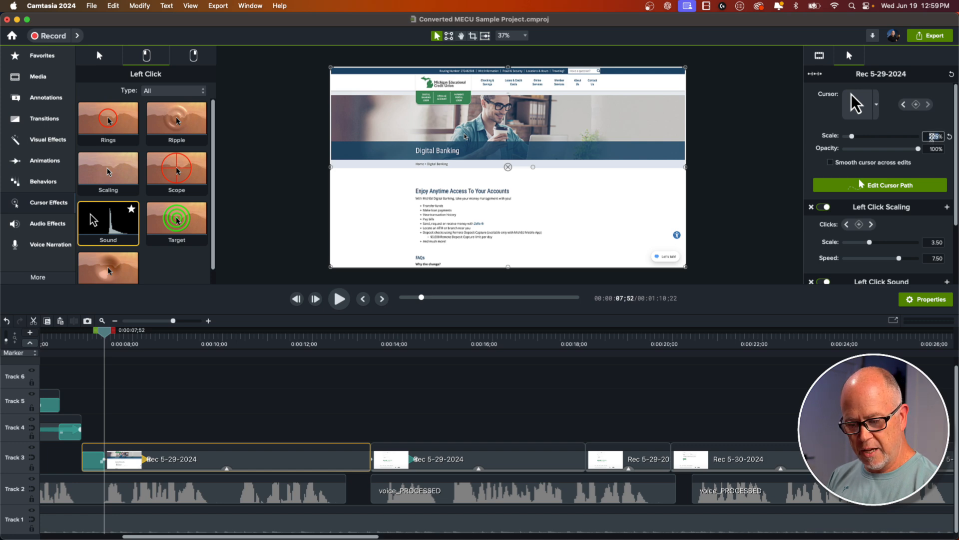
pyautogui.write('500')
pyautogui.press('Tab')
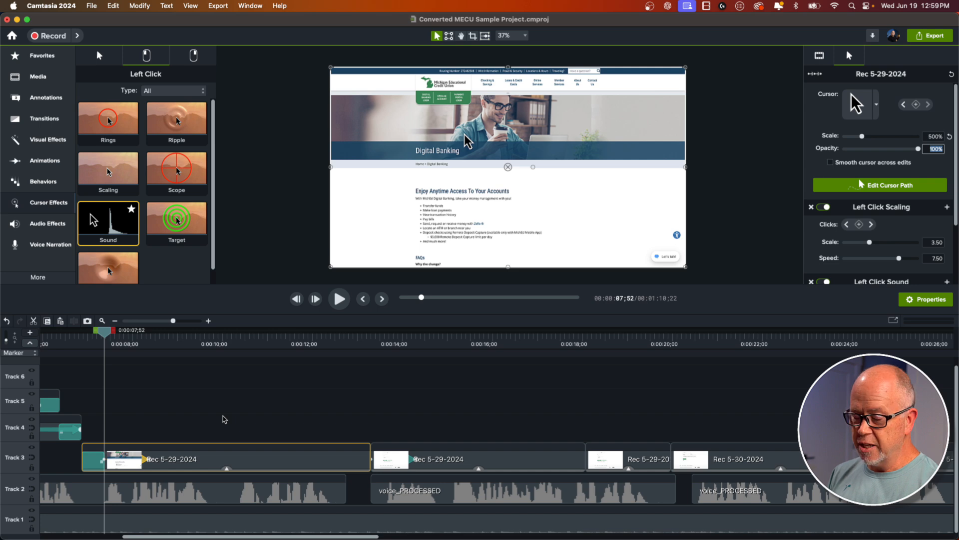
# Deselect the clip and scrub through its zoom animation to about 8.6 seconds to check the cursor size
pyautogui.click(122, 414)
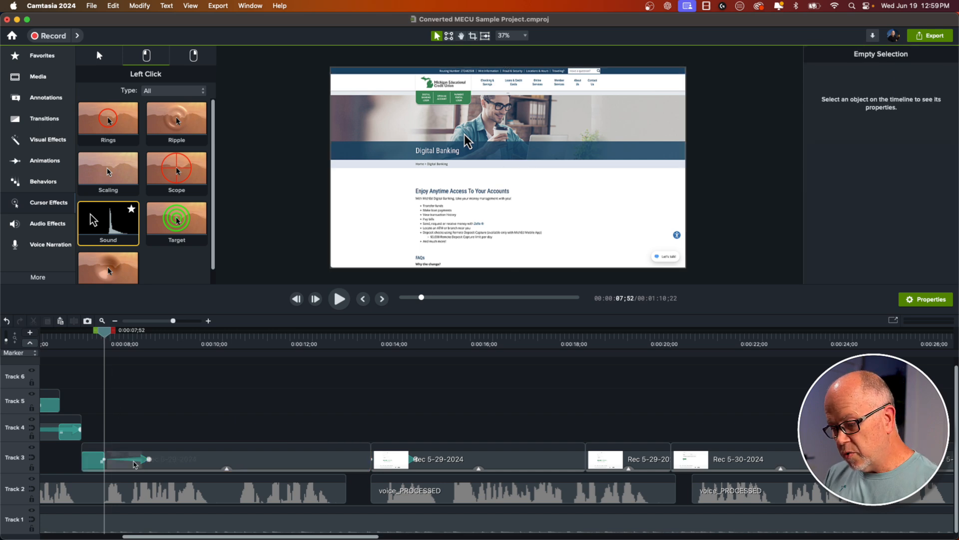
pyautogui.click(110, 339)
pyautogui.moveTo(109, 338); pyautogui.dragTo(142, 368)
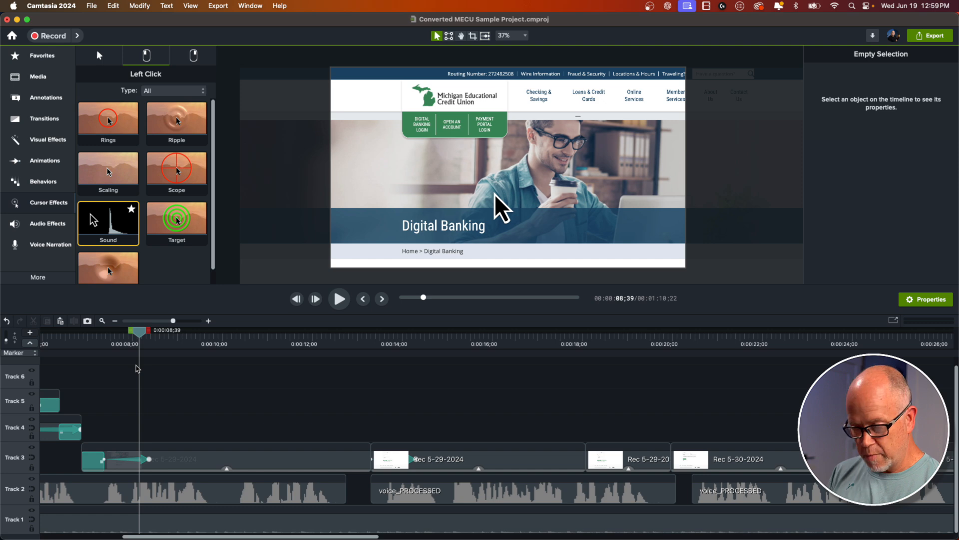
# Play from about 7.5 to 14 seconds to review the enlarged cursor and its clicks into the next clip
pyautogui.click(89, 345)
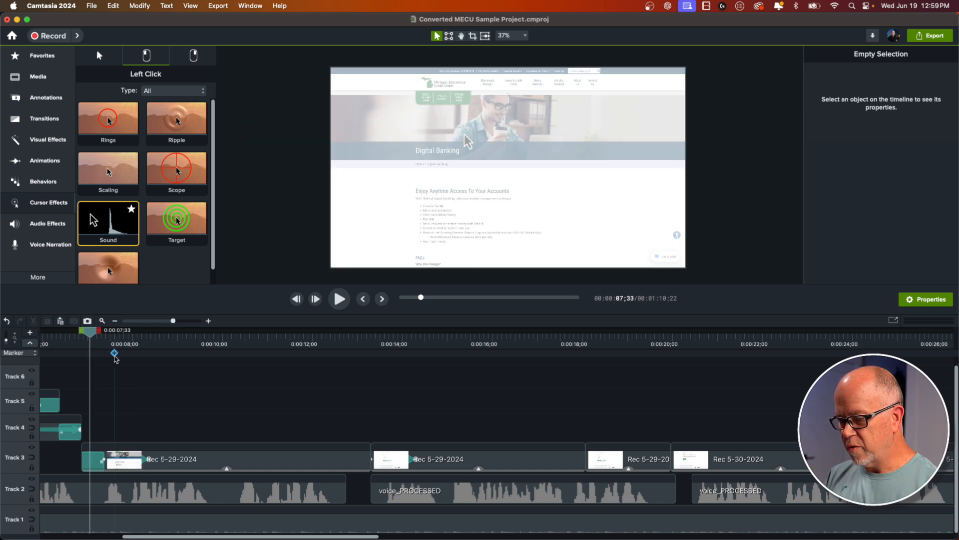
pyautogui.press('space')
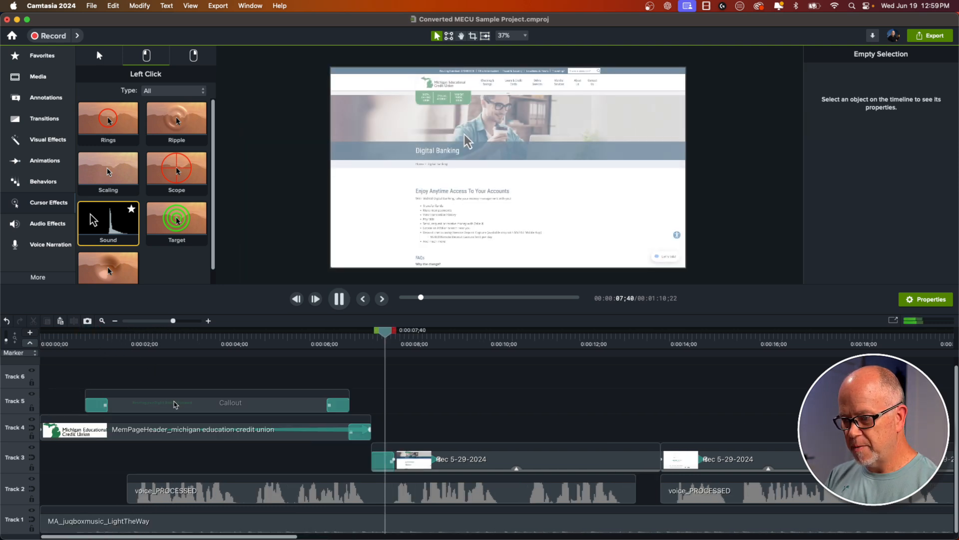
pyautogui.press('space')
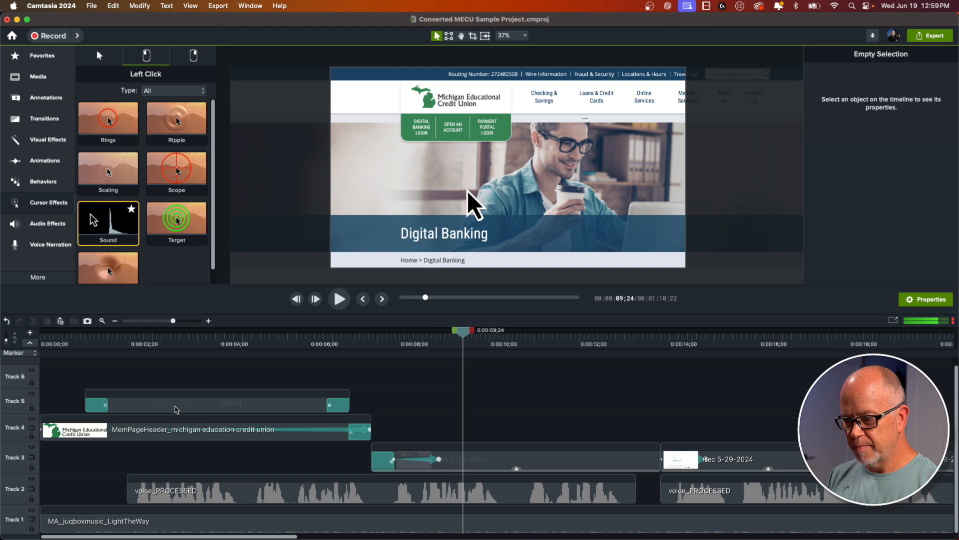
pyautogui.press('space')
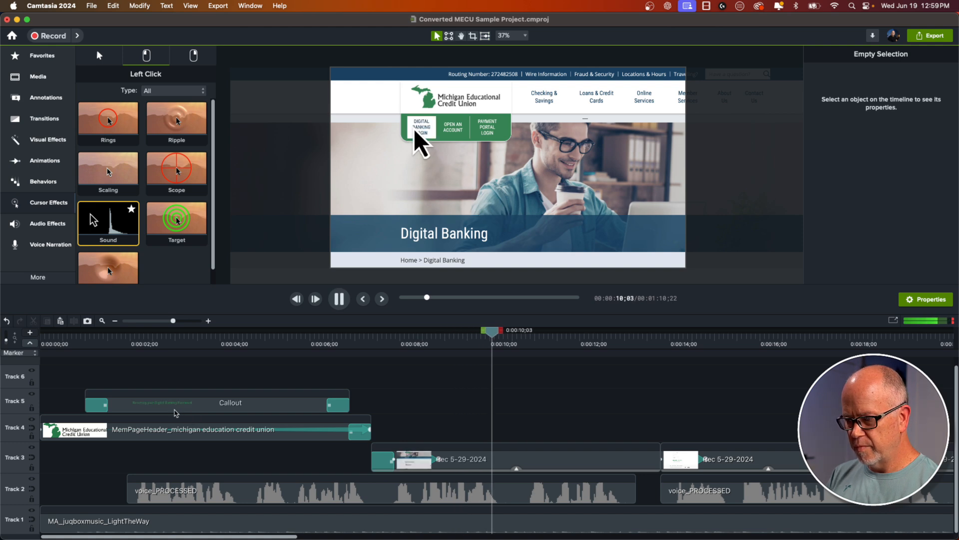
pyautogui.press('space')
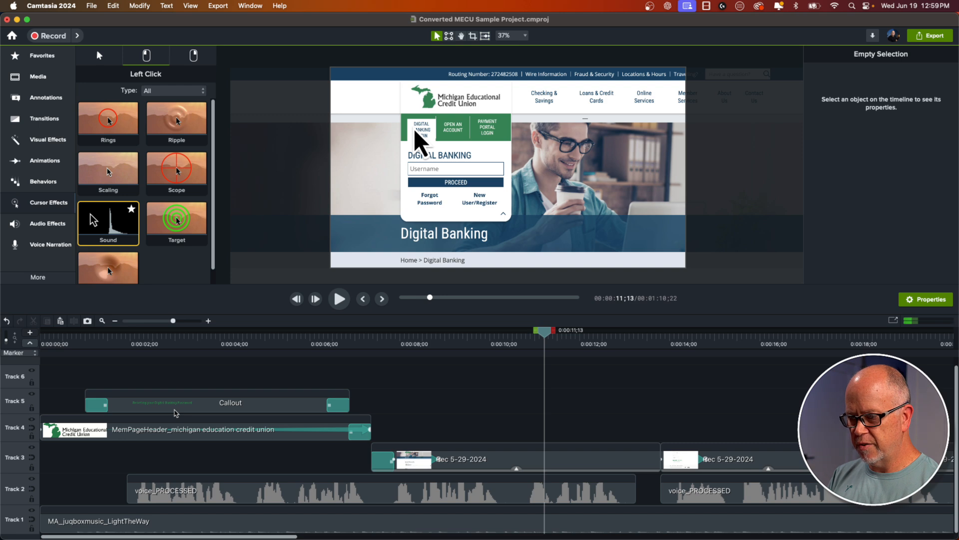
pyautogui.press('space')
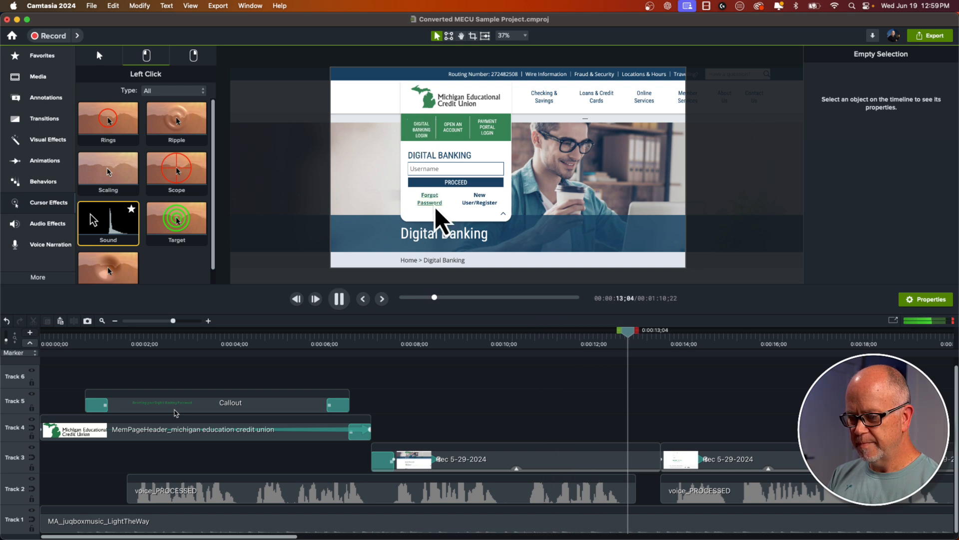
pyautogui.press('space')
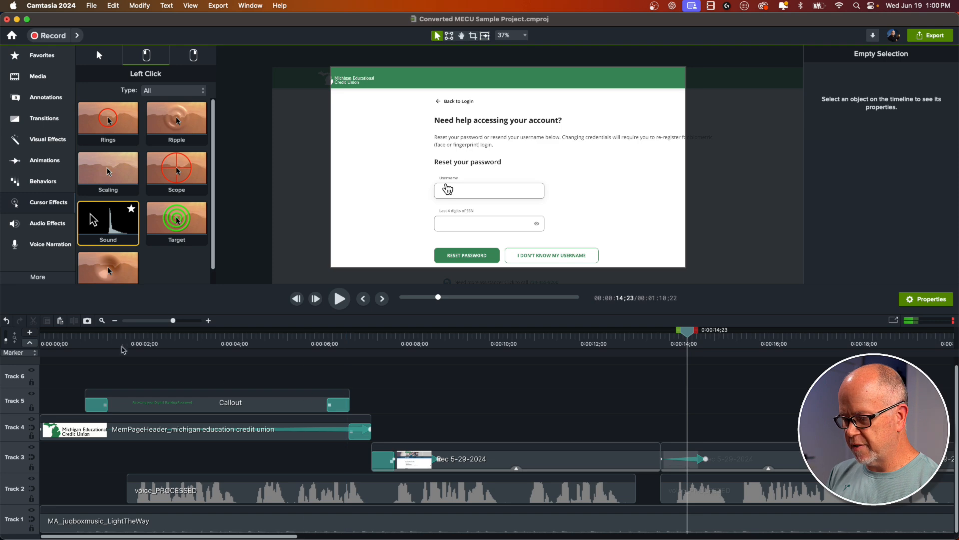
# Set the cursor scale to 500% for all the recording clips on Track 3 after the first one
pyautogui.click(102, 320)
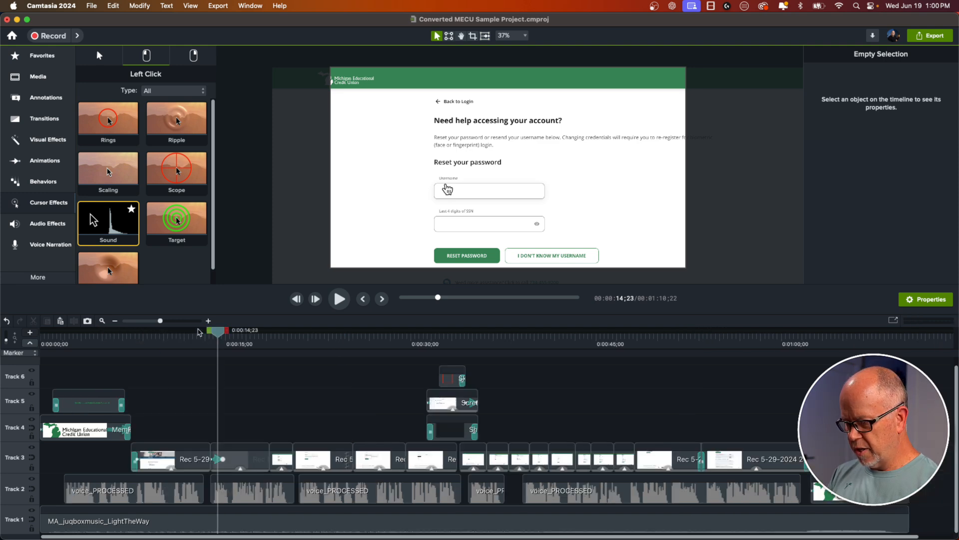
pyautogui.moveTo(160, 322); pyautogui.dragTo(159, 321)
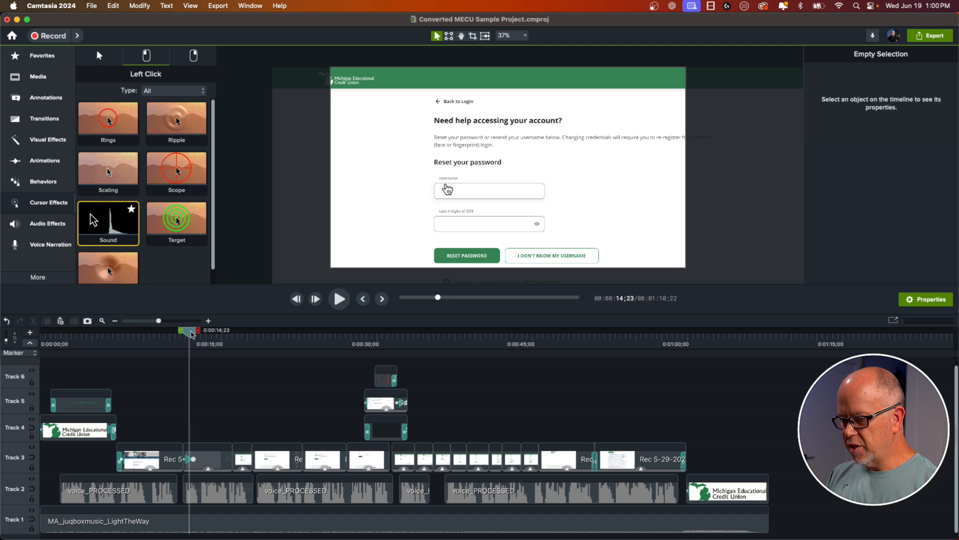
pyautogui.moveTo(192, 335); pyautogui.dragTo(202, 336)
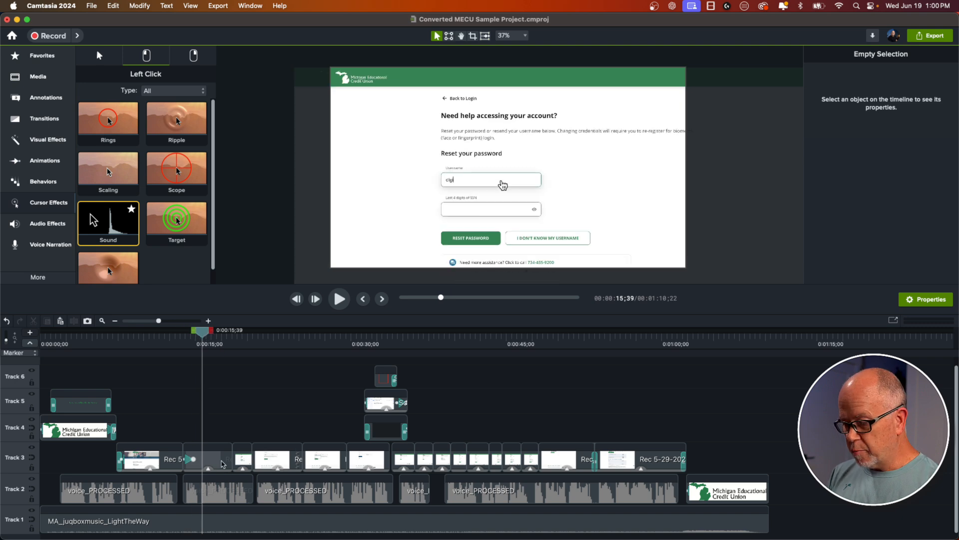
pyautogui.moveTo(700, 456); pyautogui.dragTo(222, 463)
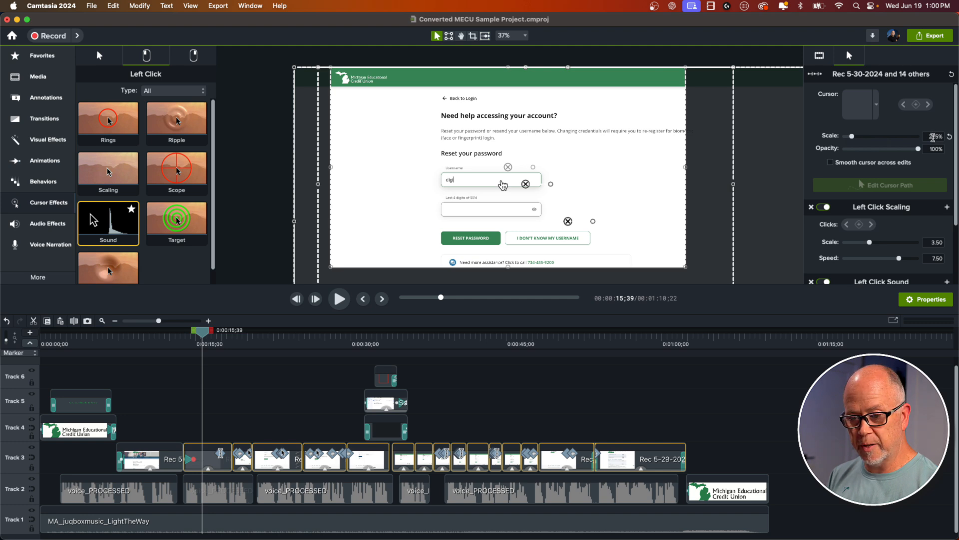
pyautogui.click(933, 136)
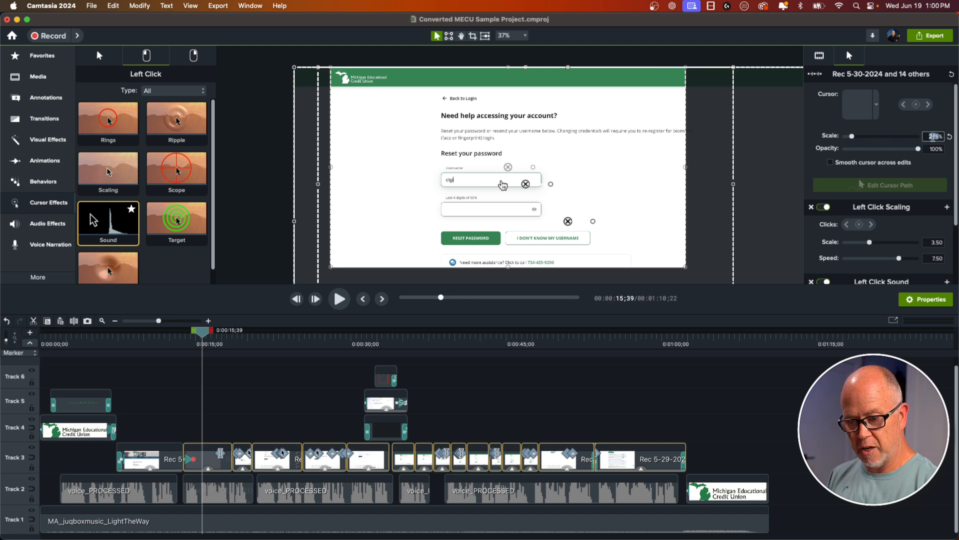
pyautogui.write('500')
pyautogui.press('Tab')
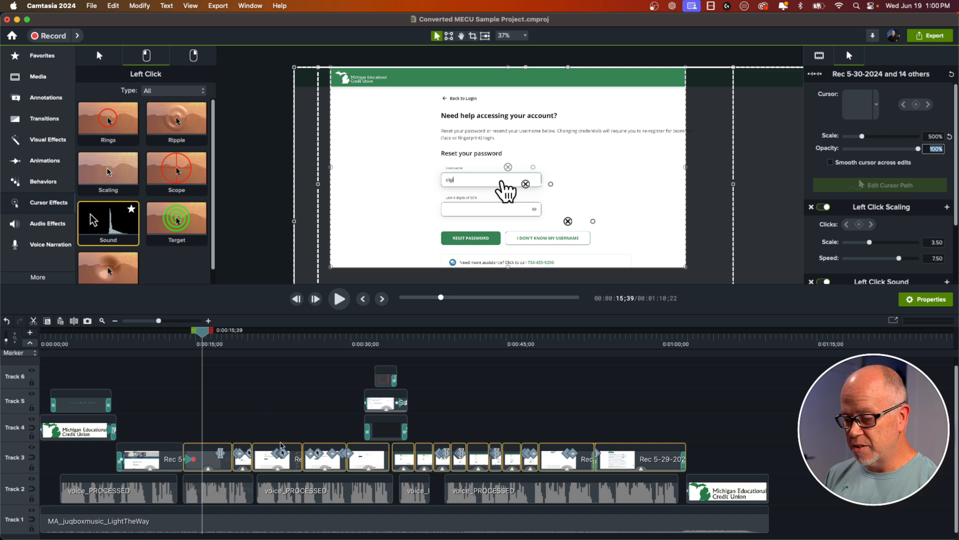
pyautogui.click(238, 422)
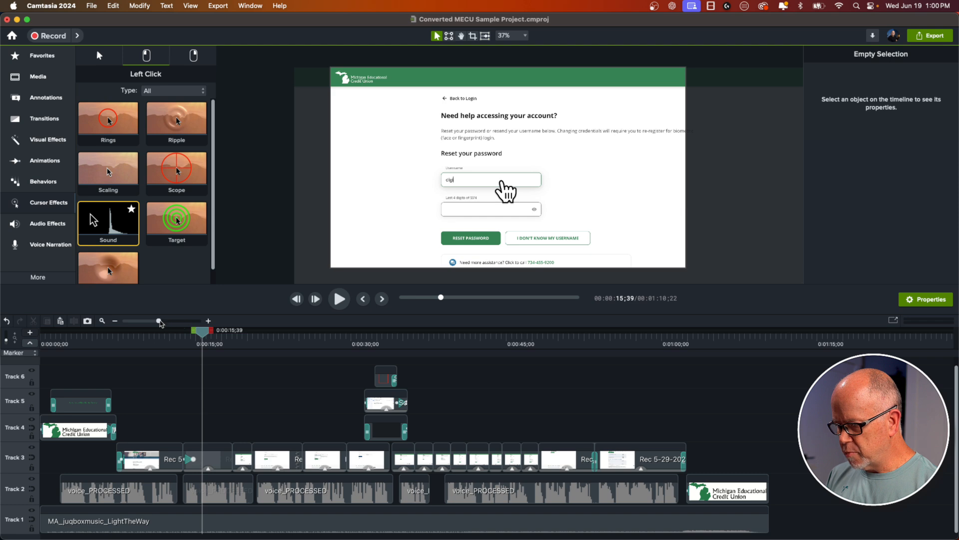
# Set the cursor scale to 500% at the start of the second recording clip's zoom animation, at about 13.8 seconds
pyautogui.moveTo(159, 320); pyautogui.dragTo(171, 331)
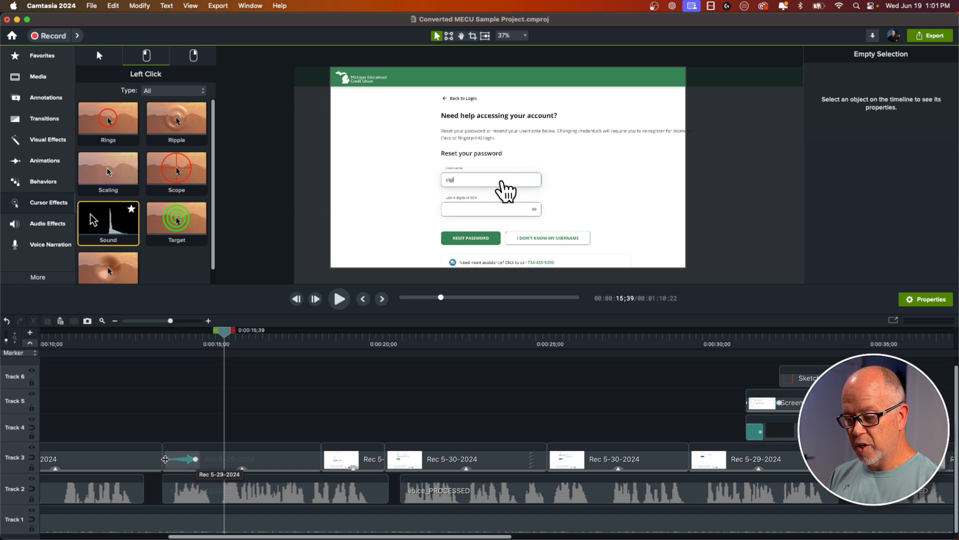
pyautogui.moveTo(166, 459); pyautogui.dragTo(170, 458)
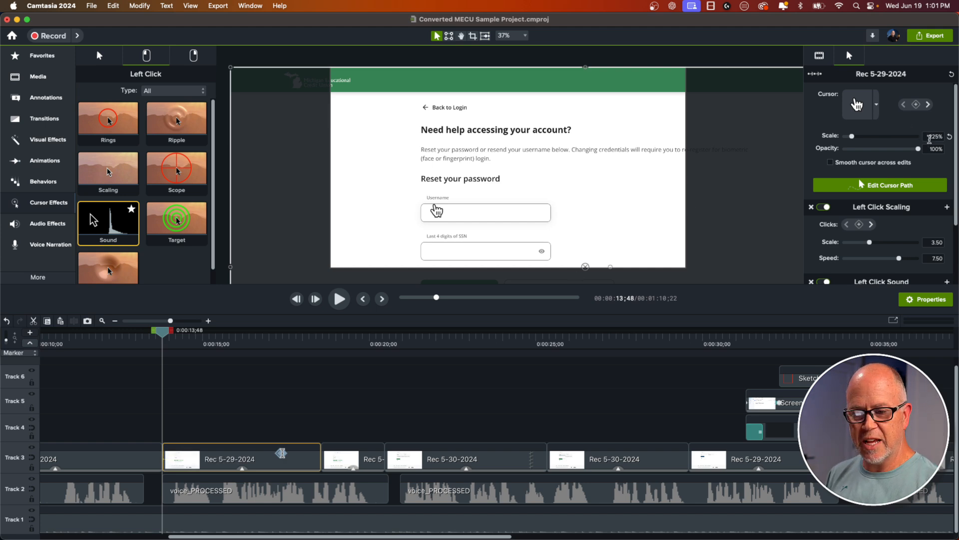
pyautogui.click(933, 138)
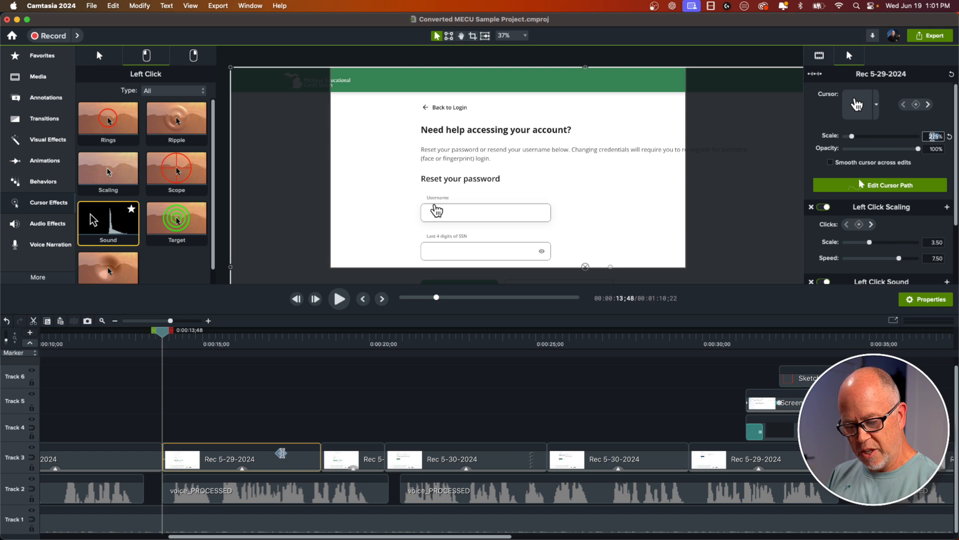
pyautogui.write('500')
pyautogui.press('Tab')
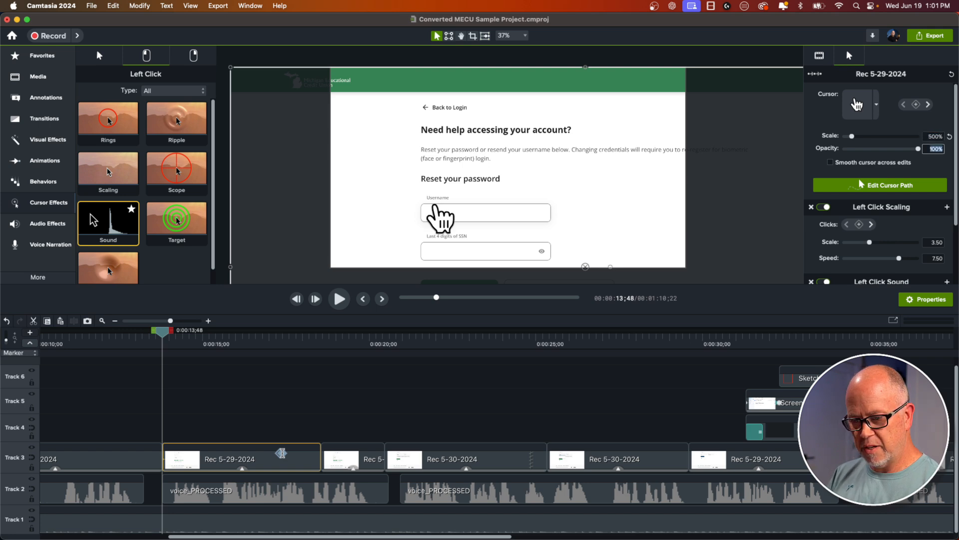
# Check the cursor size and scale in the recording clips between about 14 and 31 seconds
pyautogui.moveTo(159, 340); pyautogui.dragTo(348, 396)
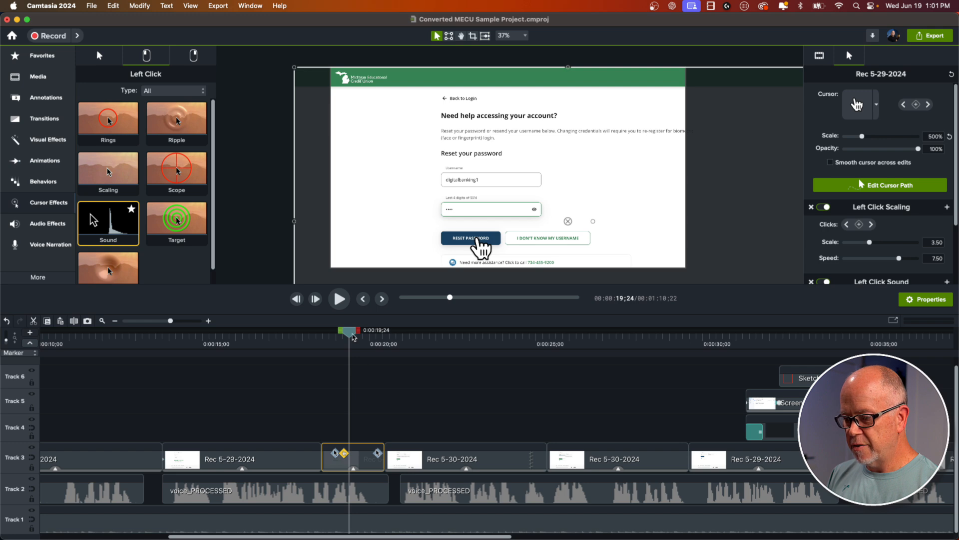
pyautogui.moveTo(353, 334); pyautogui.dragTo(378, 349)
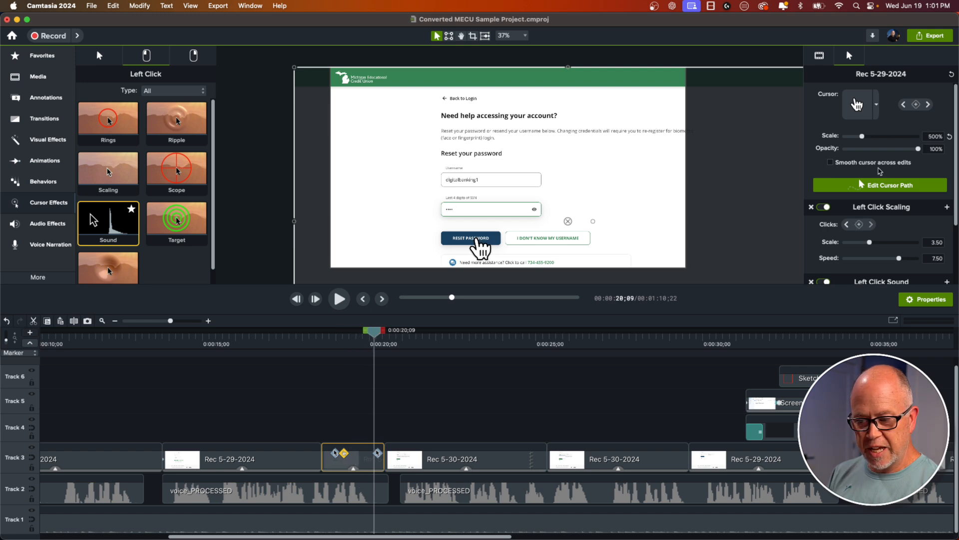
pyautogui.moveTo(376, 332); pyautogui.dragTo(578, 380)
pyautogui.click(439, 460)
pyautogui.click(637, 465)
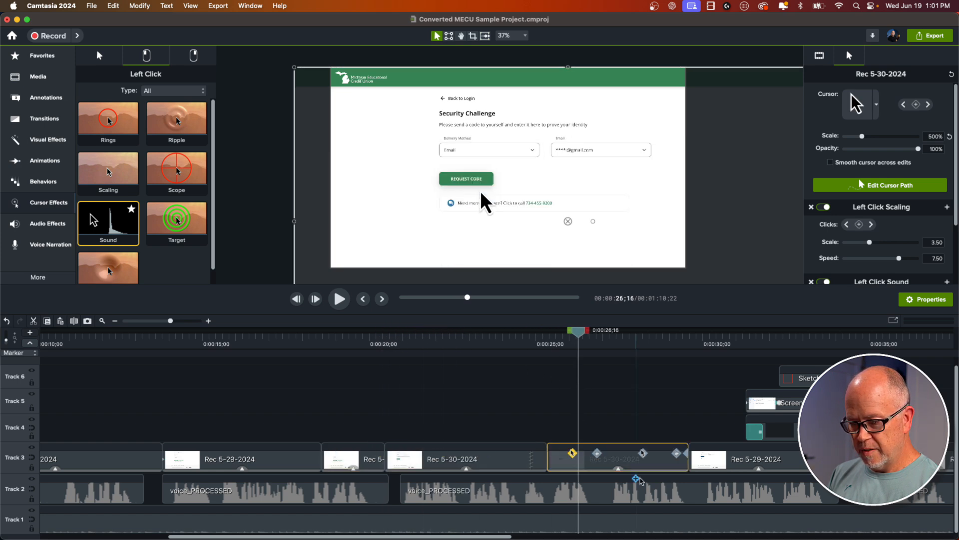
pyautogui.click(752, 470)
pyautogui.moveTo(578, 332); pyautogui.dragTo(735, 379)
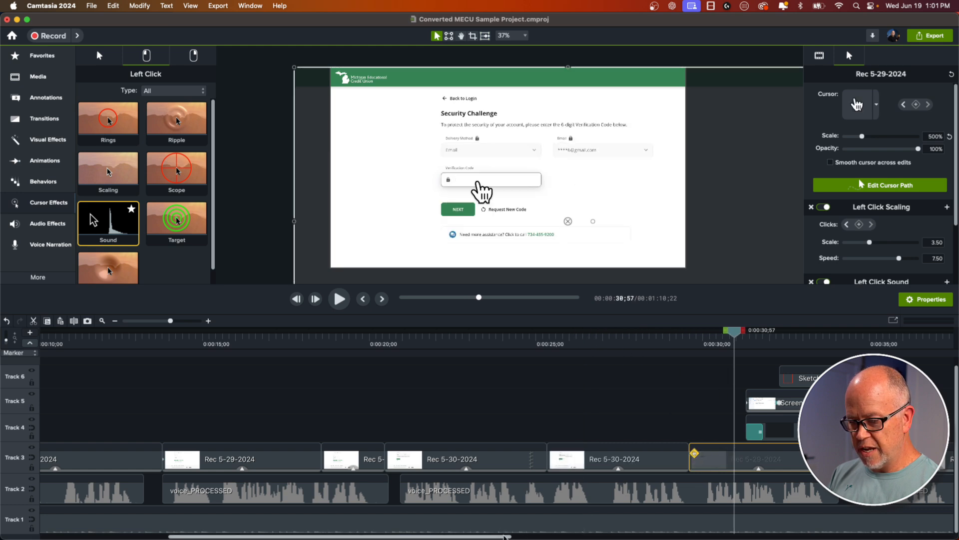
# Check the cursor size in the clips around the email screenshot, up to about 38 seconds
pyautogui.moveTo(502, 535); pyautogui.dragTo(699, 537)
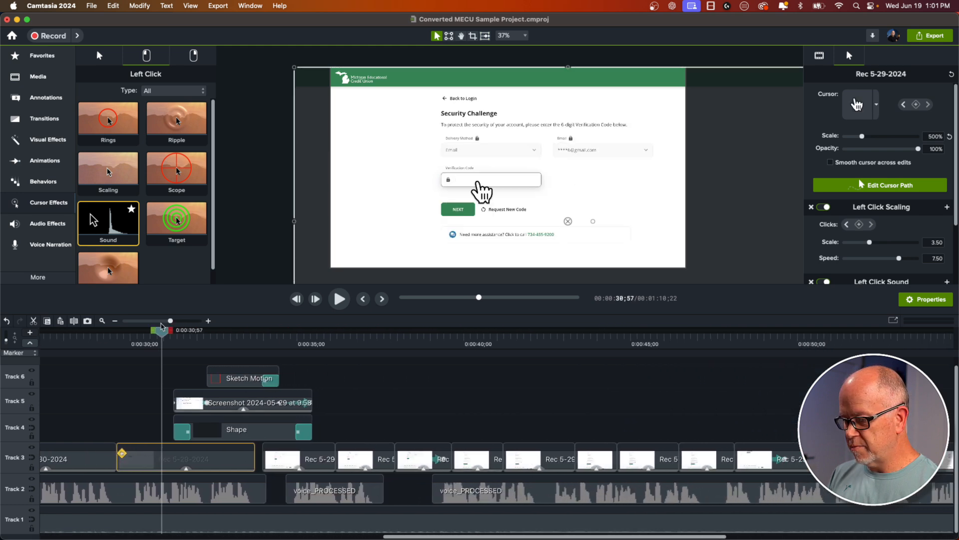
pyautogui.moveTo(161, 332); pyautogui.dragTo(290, 378)
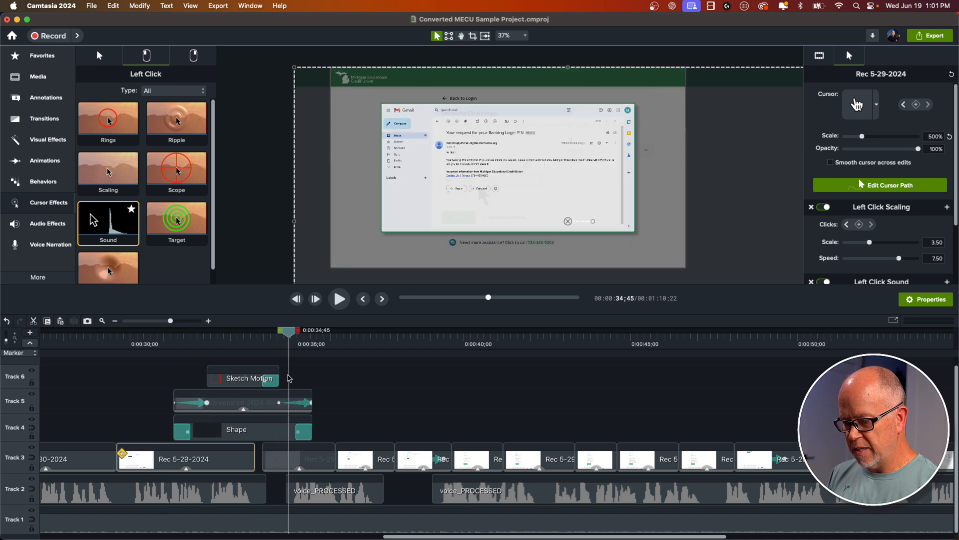
pyautogui.click(312, 461)
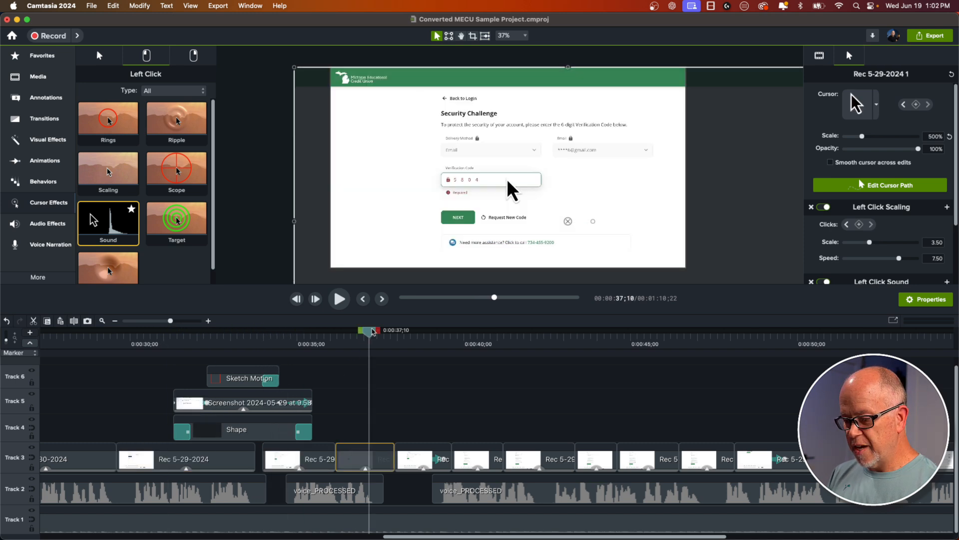
pyautogui.moveTo(370, 333); pyautogui.dragTo(404, 384)
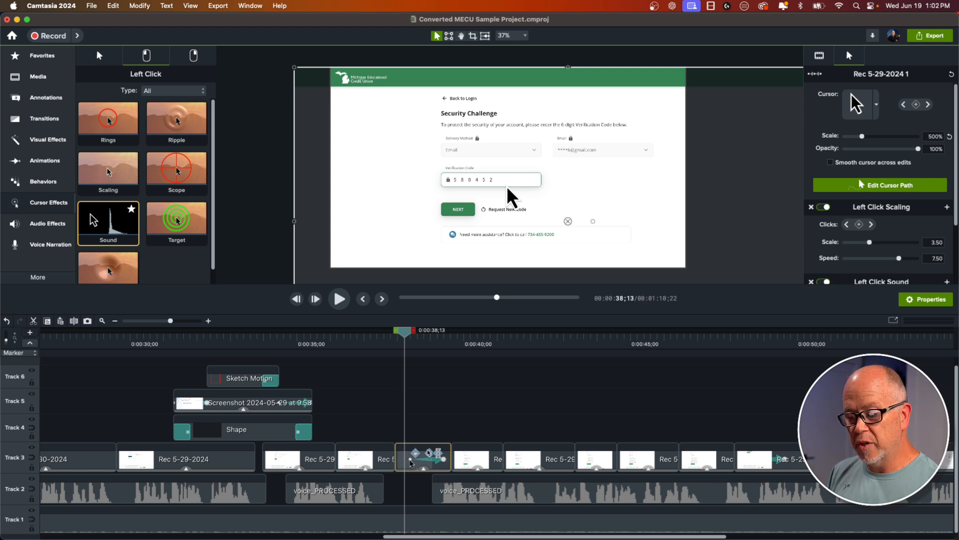
# Set the cursor scale to 500% at the end of the clip's zoom animation, at about 39.4 seconds
pyautogui.click(410, 461)
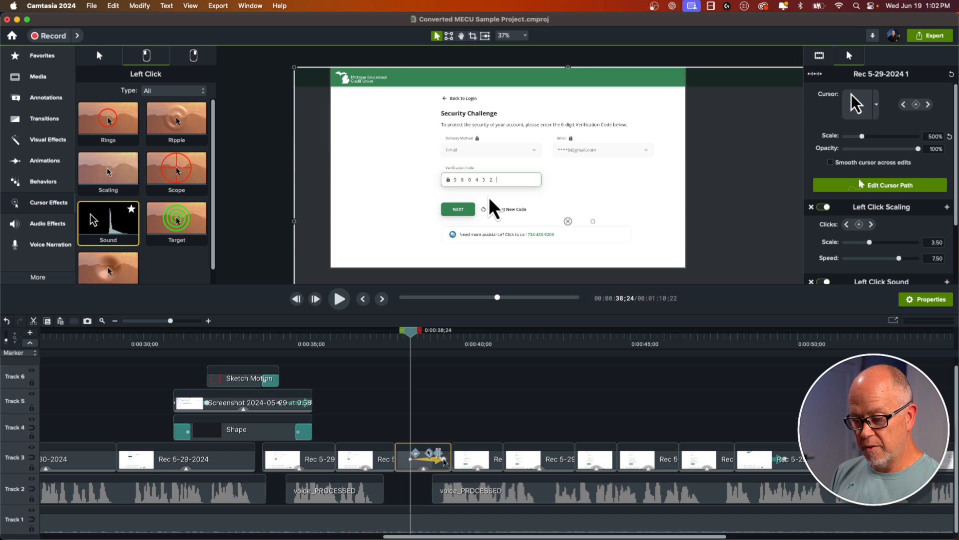
pyautogui.click(444, 461)
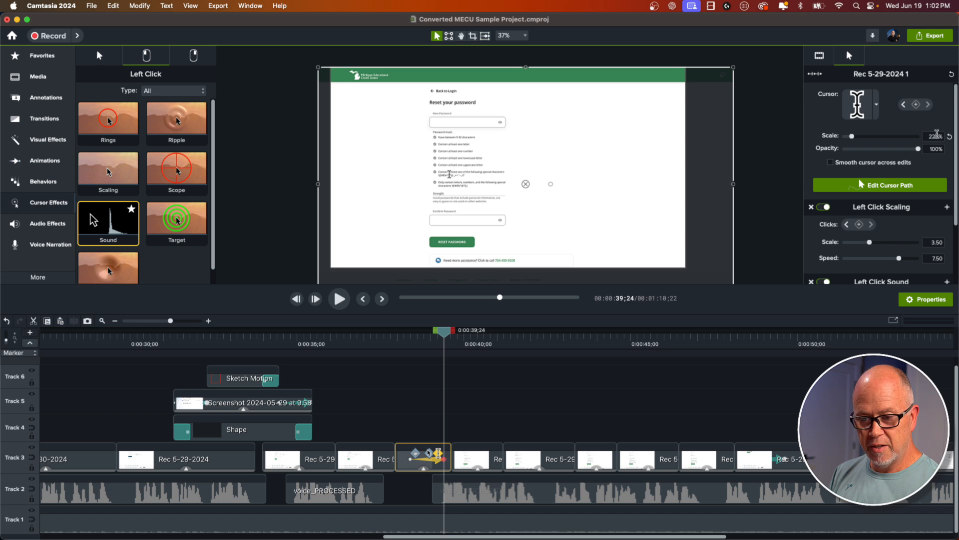
pyautogui.doubleClick(933, 137)
pyautogui.write('500')
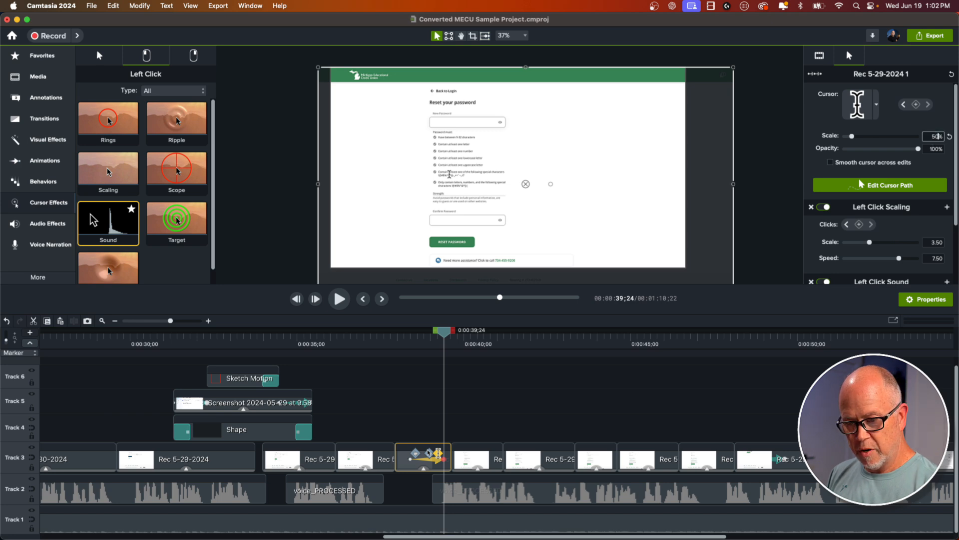
pyautogui.press('Tab')
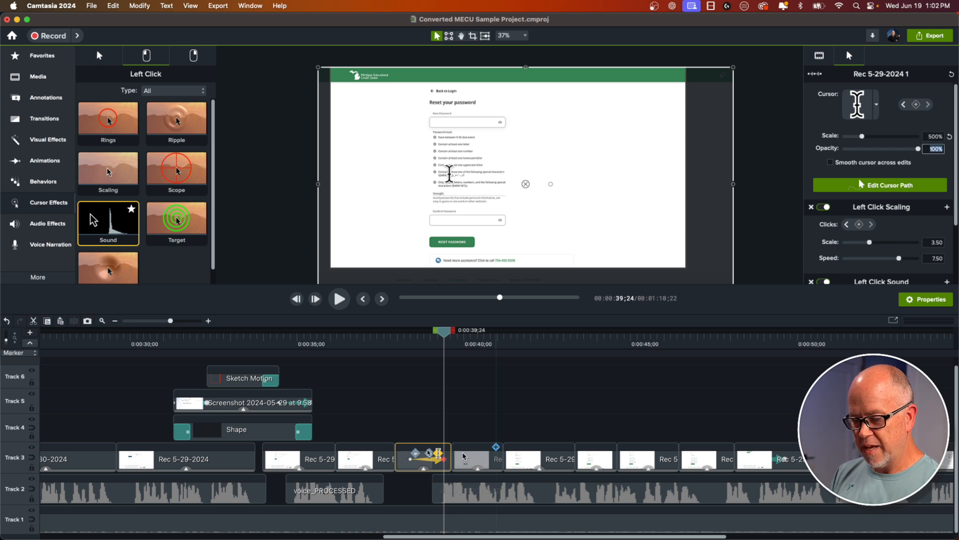
# Set the cursor scale to 500% at the end of the zoom-out animation in the password-changed clip, at about 49.6 seconds
pyautogui.click(475, 461)
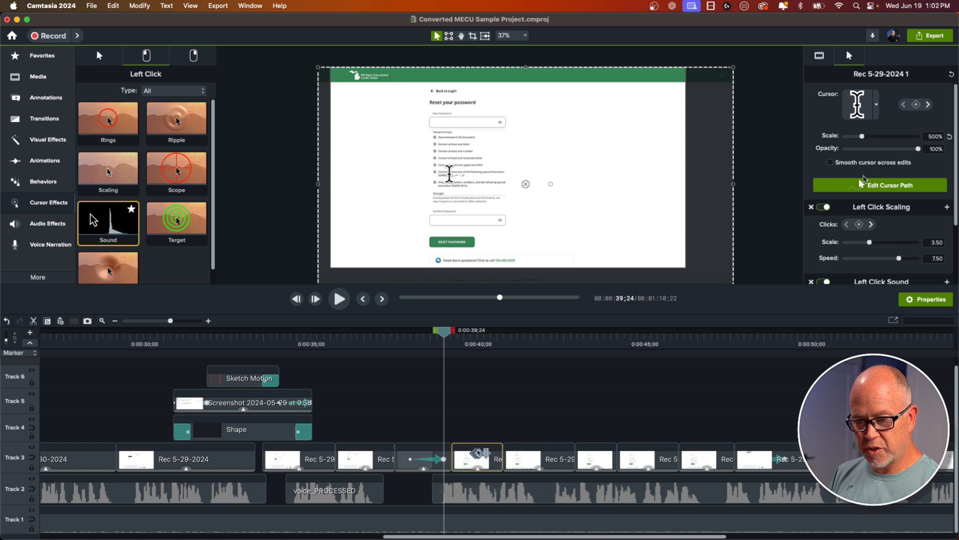
pyautogui.moveTo(443, 334); pyautogui.dragTo(750, 350)
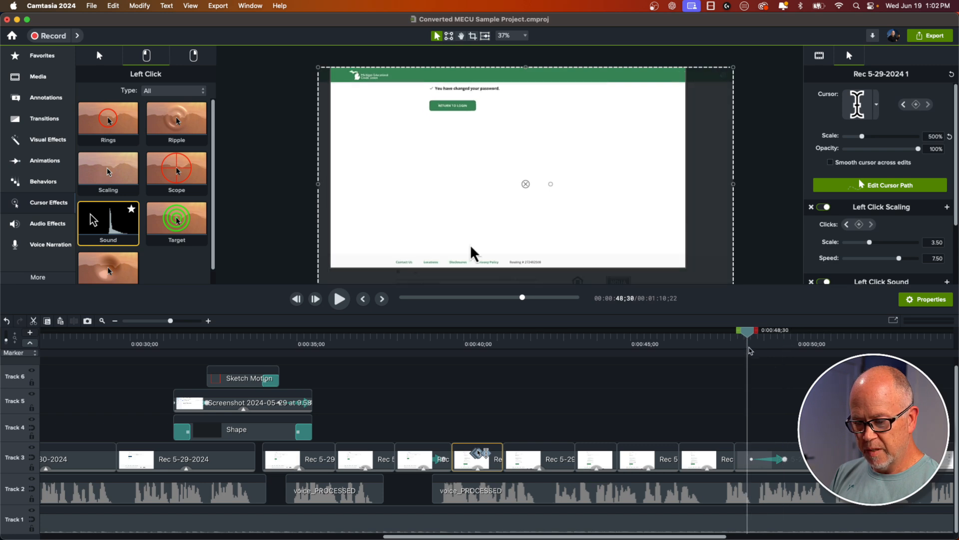
pyautogui.click(754, 459)
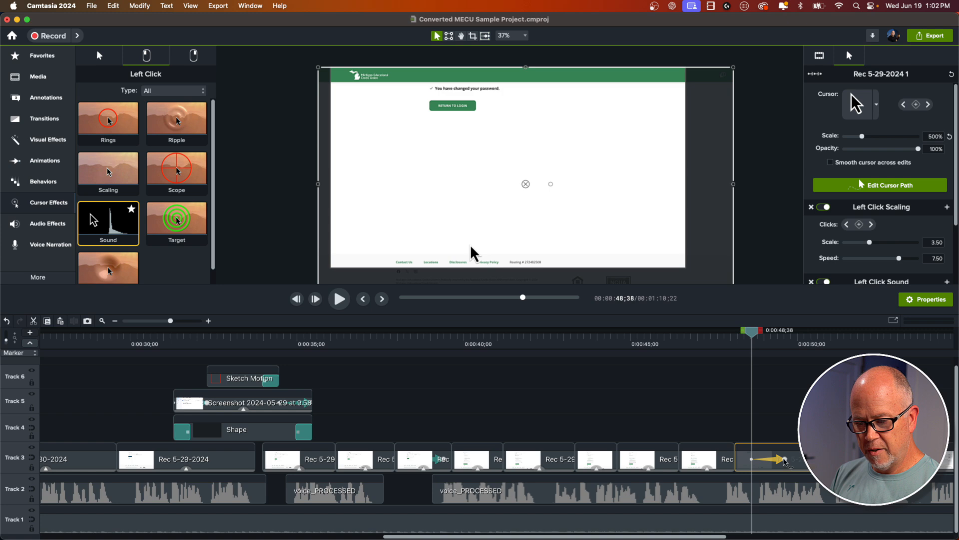
pyautogui.click(785, 460)
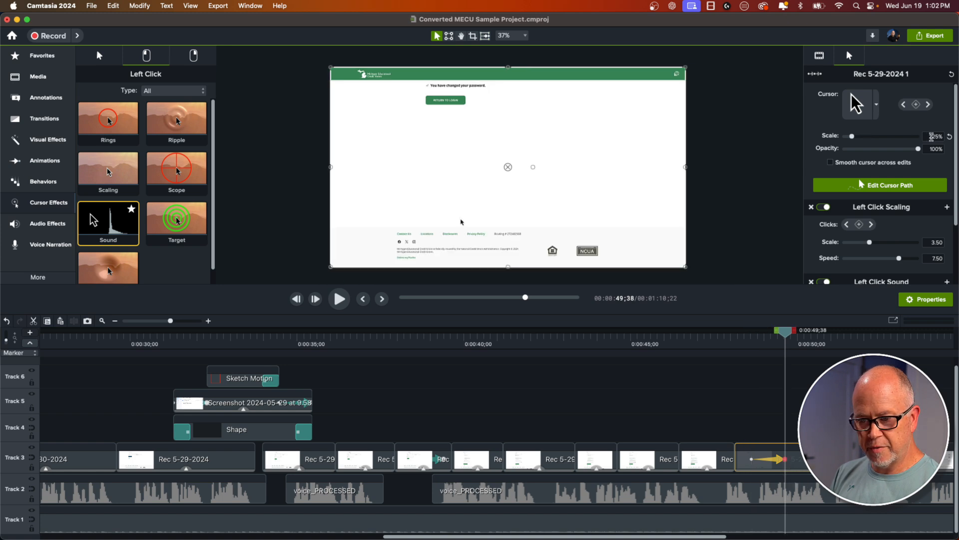
pyautogui.click(932, 136)
pyautogui.write('500')
pyautogui.press('Tab')
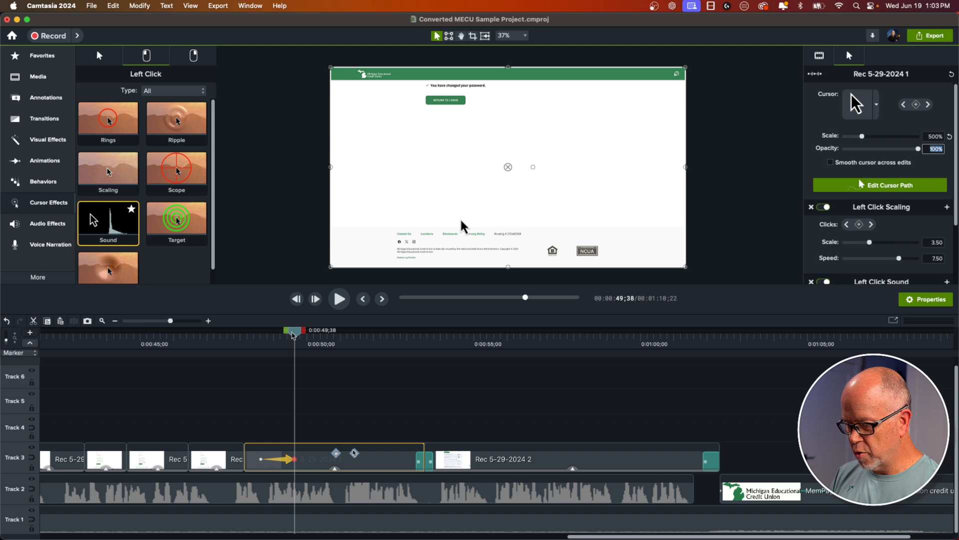
# Check the cursor size in the last recording clip and around the transition before it, between about 52 and 54 seconds
pyautogui.click(375, 365)
pyautogui.moveTo(374, 364); pyautogui.dragTo(446, 394)
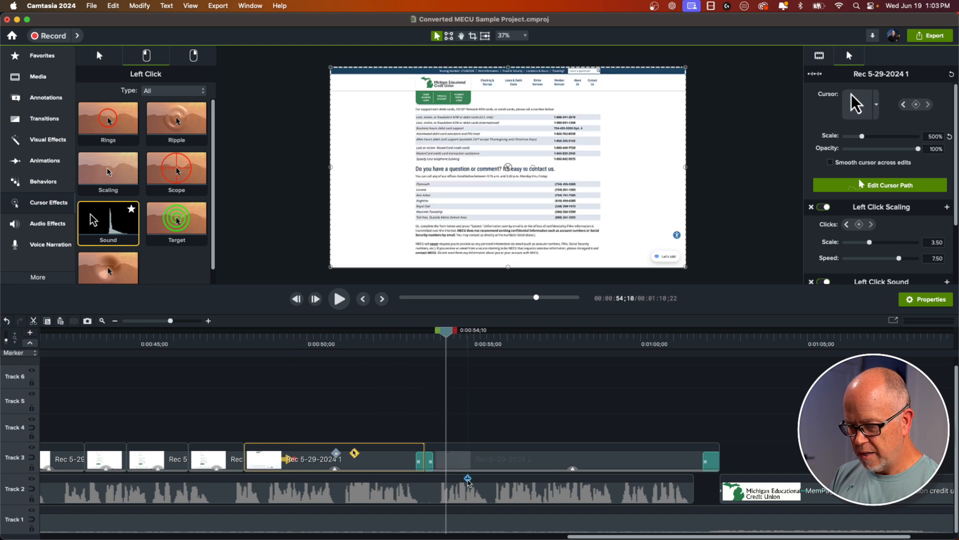
pyautogui.click(476, 468)
pyautogui.moveTo(448, 334); pyautogui.dragTo(359, 461)
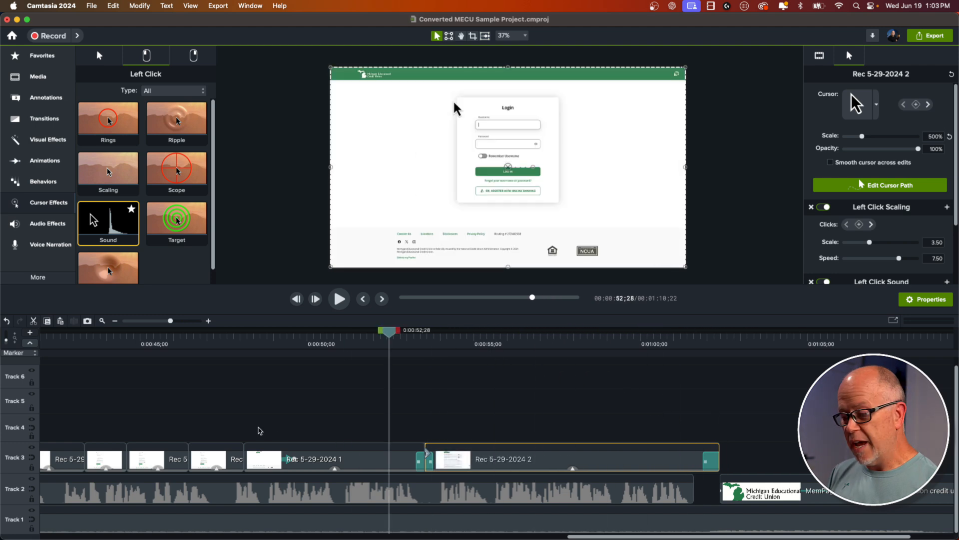
# Return to about 10 seconds in the first recording clip and open its cursor path for editing
pyautogui.click(102, 322)
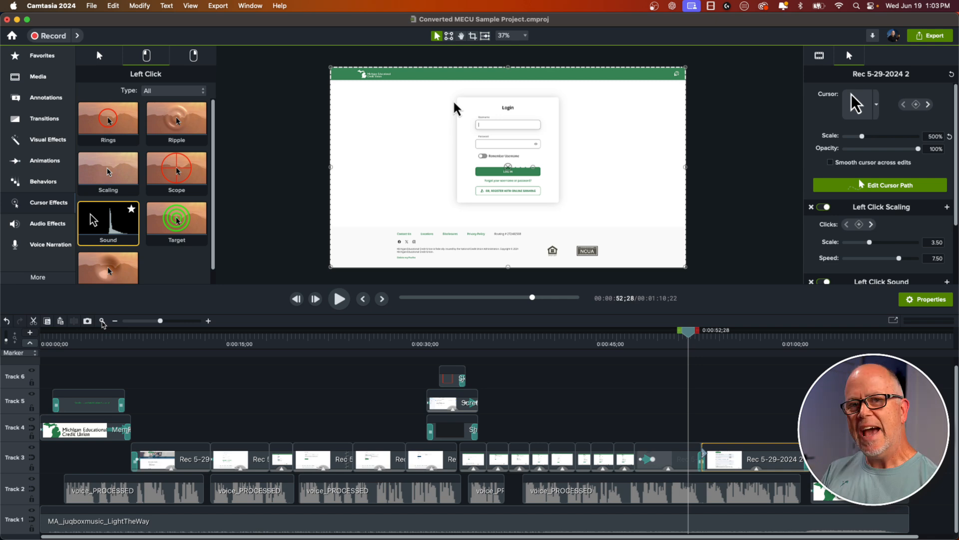
pyautogui.click(163, 345)
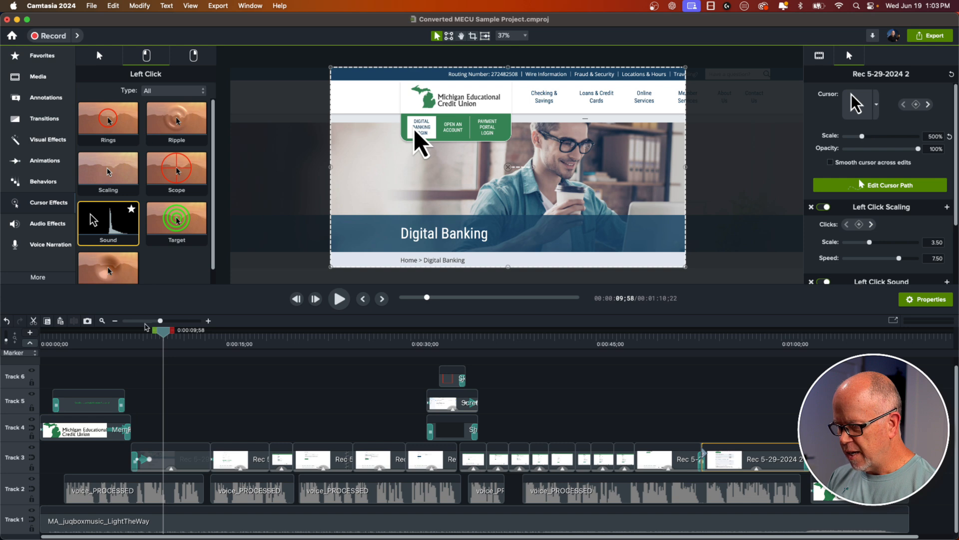
pyautogui.moveTo(160, 321); pyautogui.dragTo(172, 325)
pyautogui.click(74, 340)
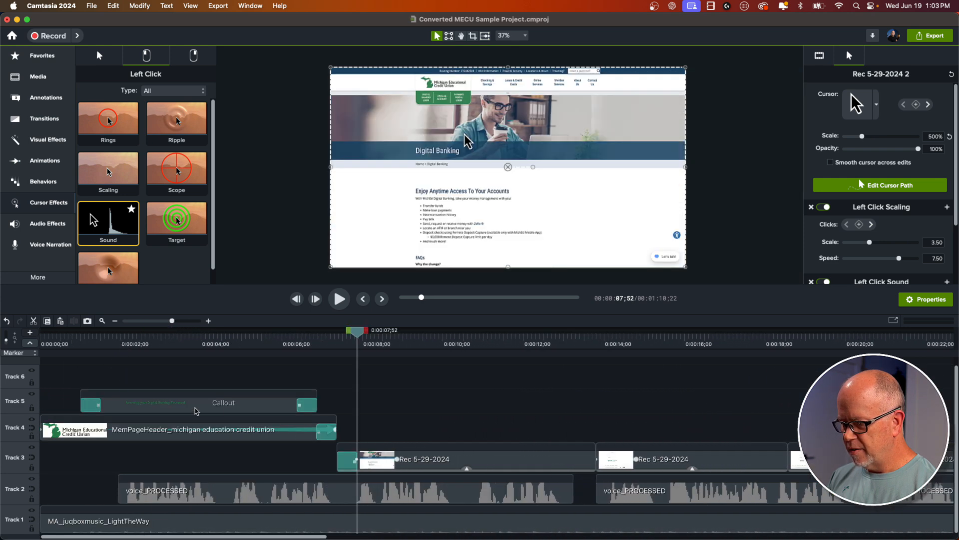
pyautogui.moveTo(358, 339); pyautogui.dragTo(447, 405)
pyautogui.click(466, 459)
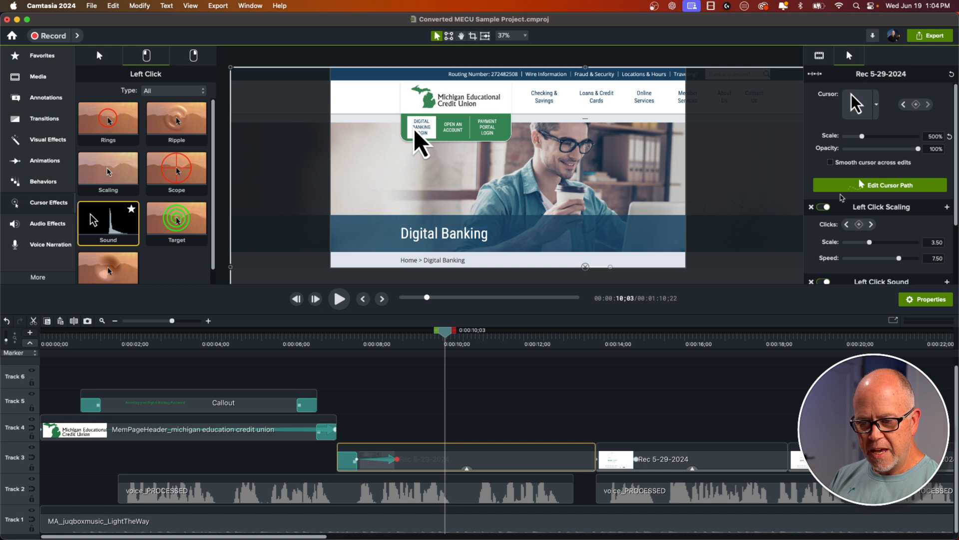
pyautogui.click(881, 186)
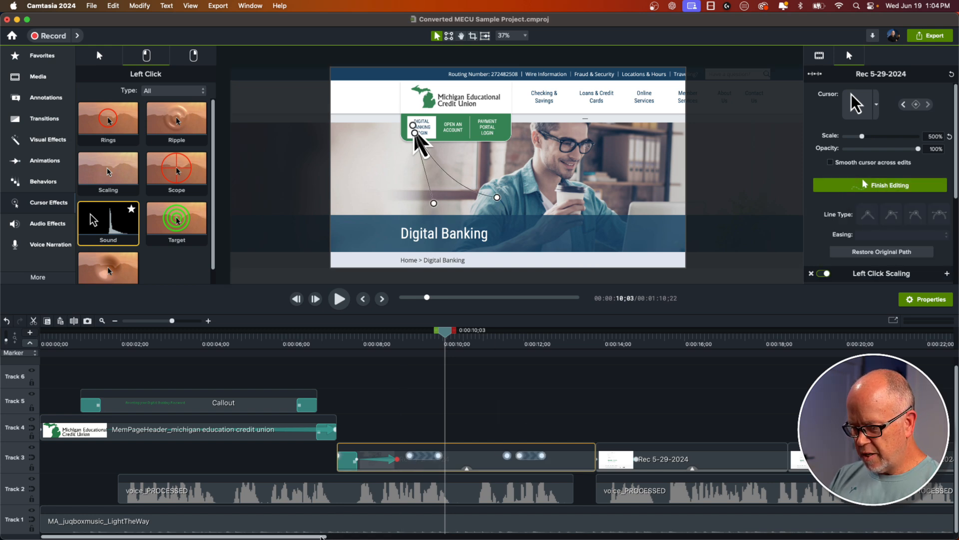
# Delete the redundant cursor path point at about 11.6 seconds in the first recording clip
pyautogui.moveTo(320, 536); pyautogui.dragTo(371, 537)
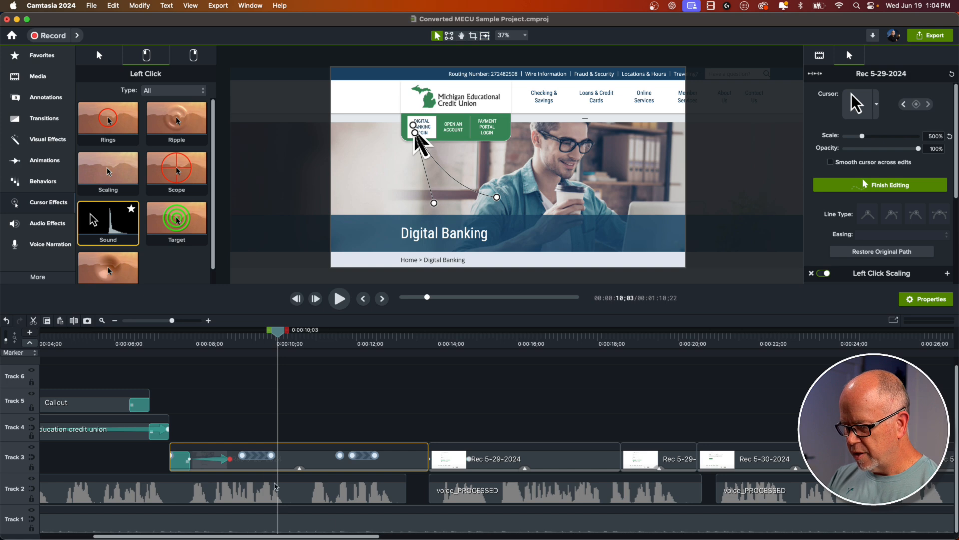
pyautogui.click(262, 458)
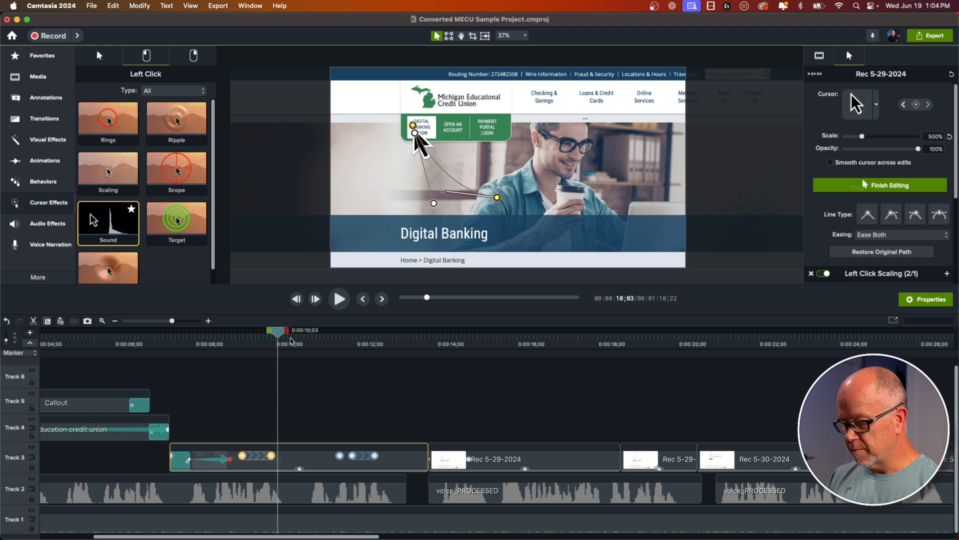
pyautogui.moveTo(275, 334); pyautogui.dragTo(341, 373)
pyautogui.click(340, 456)
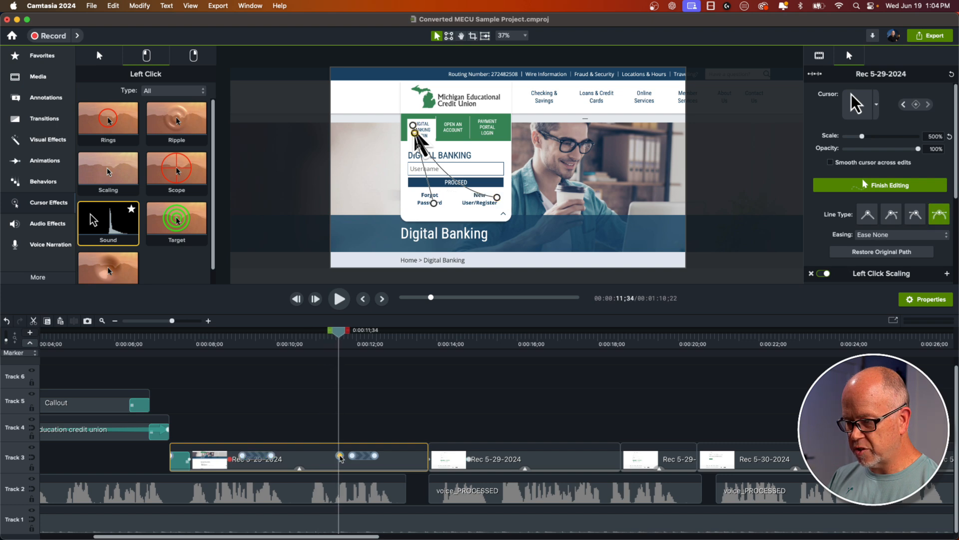
pyautogui.moveTo(339, 349)
pyautogui.mouseDown()
pyautogui.moveTo(343, 341)
pyautogui.moveTo(328, 342)
pyautogui.mouseUp()
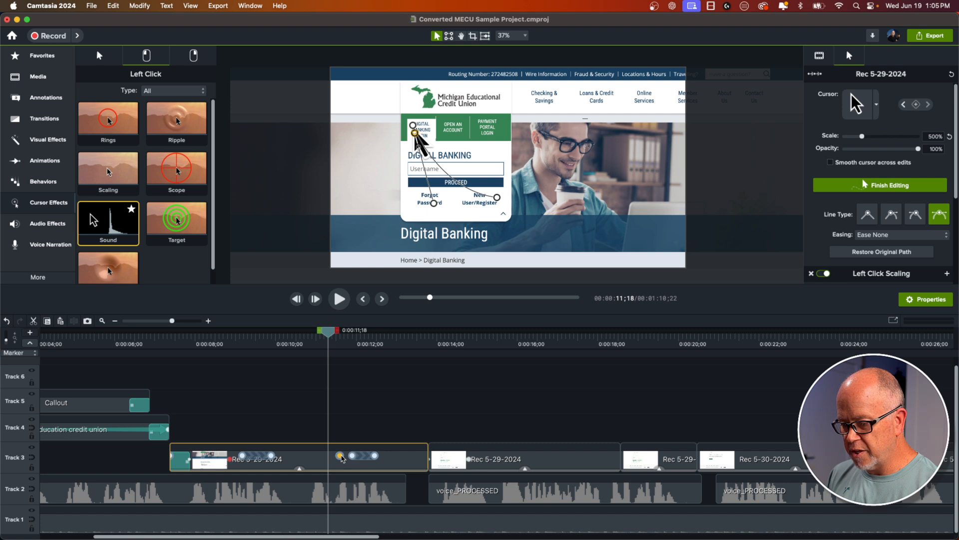
pyautogui.click(343, 455)
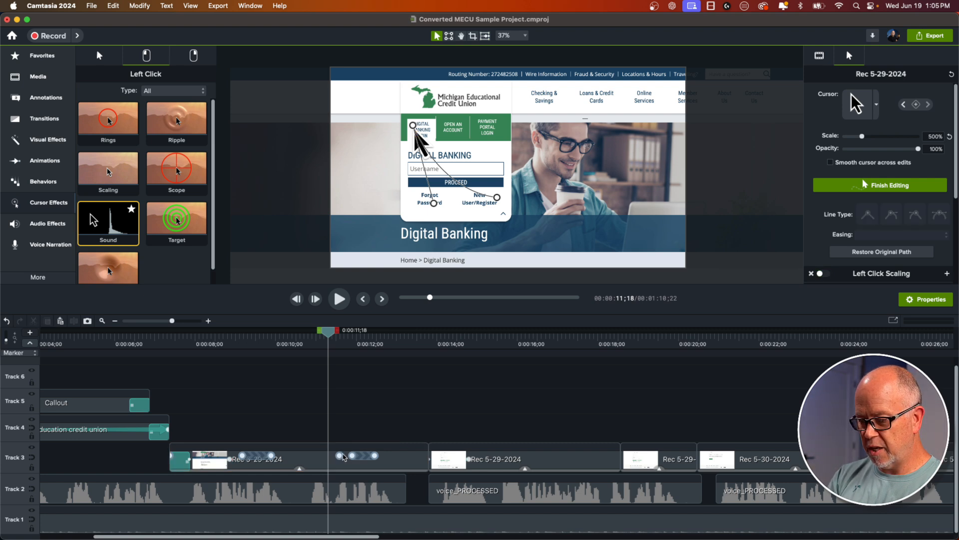
pyautogui.moveTo(252, 340); pyautogui.dragTo(301, 405)
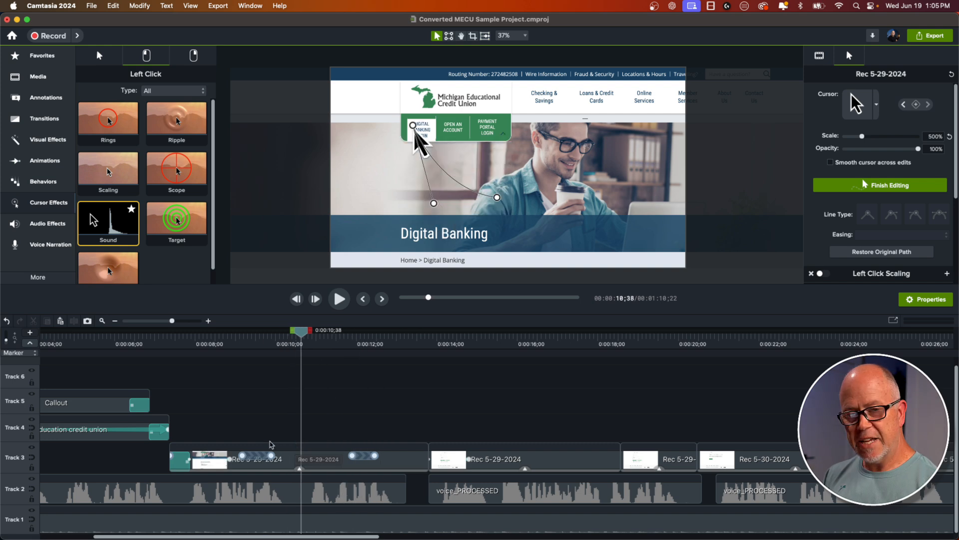
# Adjust both curve handles of the cursor's first movement towards Digital Banking Login and play back the movement
pyautogui.click(250, 344)
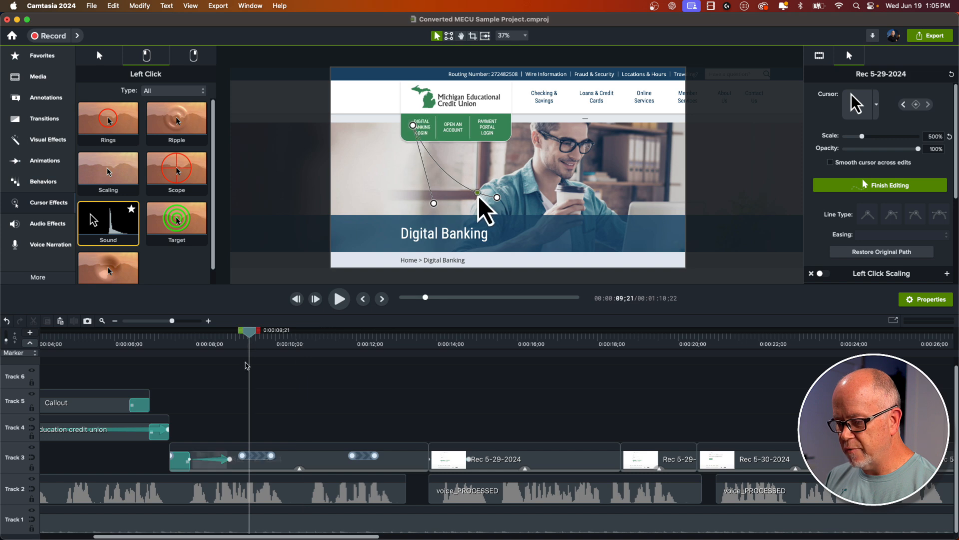
pyautogui.click(257, 456)
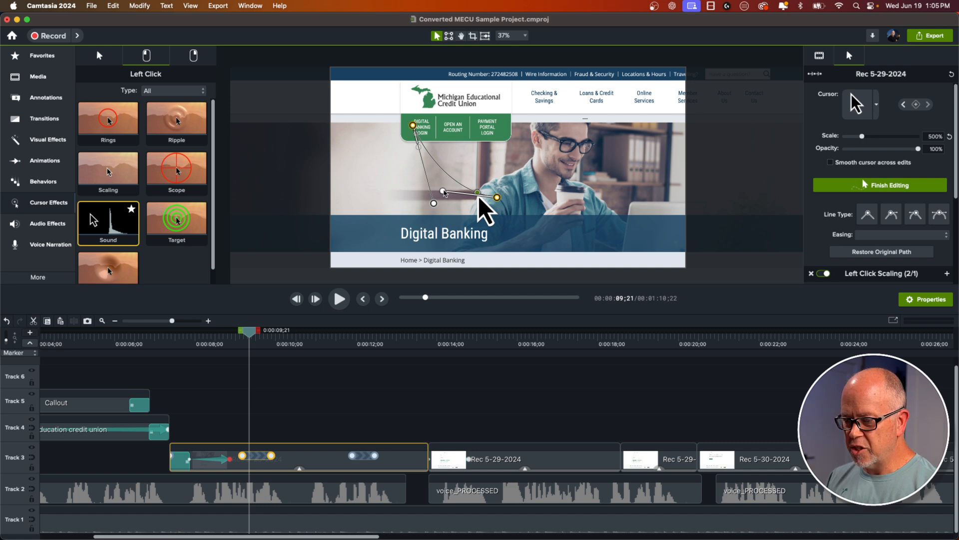
pyautogui.moveTo(443, 192)
pyautogui.mouseDown()
pyautogui.moveTo(433, 204)
pyautogui.moveTo(442, 191)
pyautogui.mouseUp()
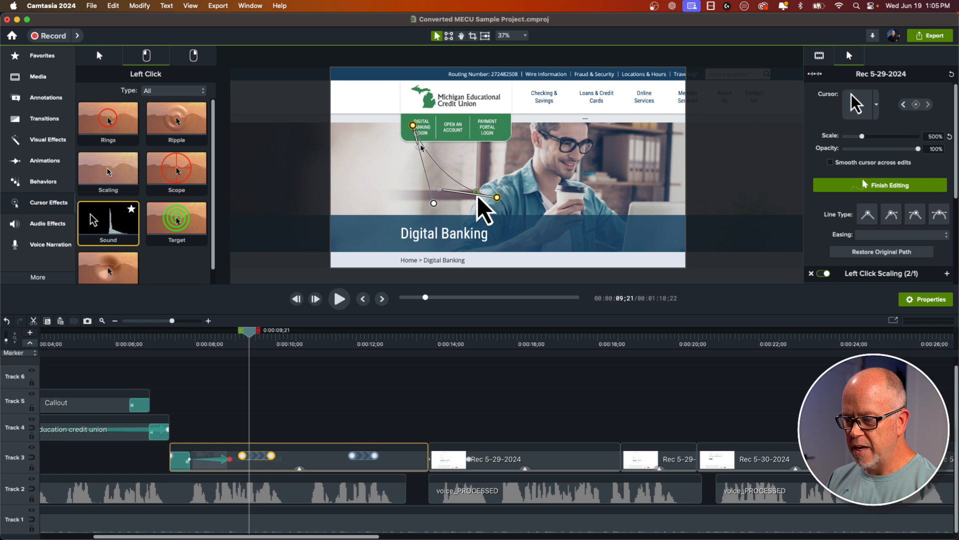
pyautogui.moveTo(420, 146); pyautogui.dragTo(437, 140)
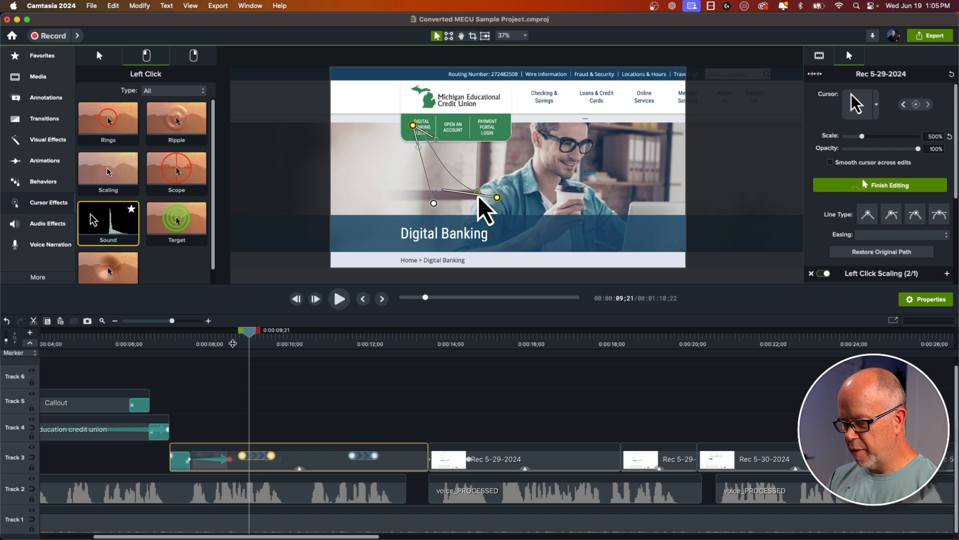
pyautogui.click(233, 344)
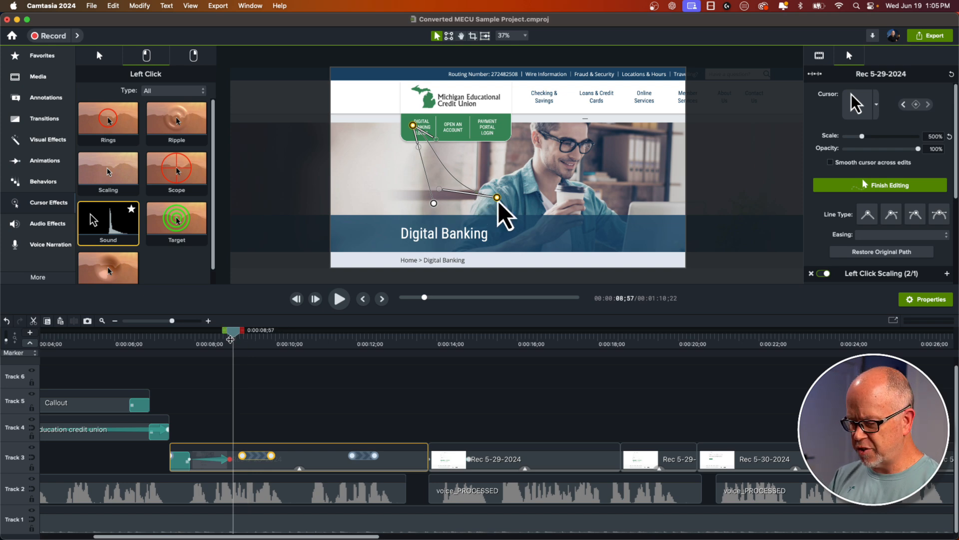
pyautogui.press('space')
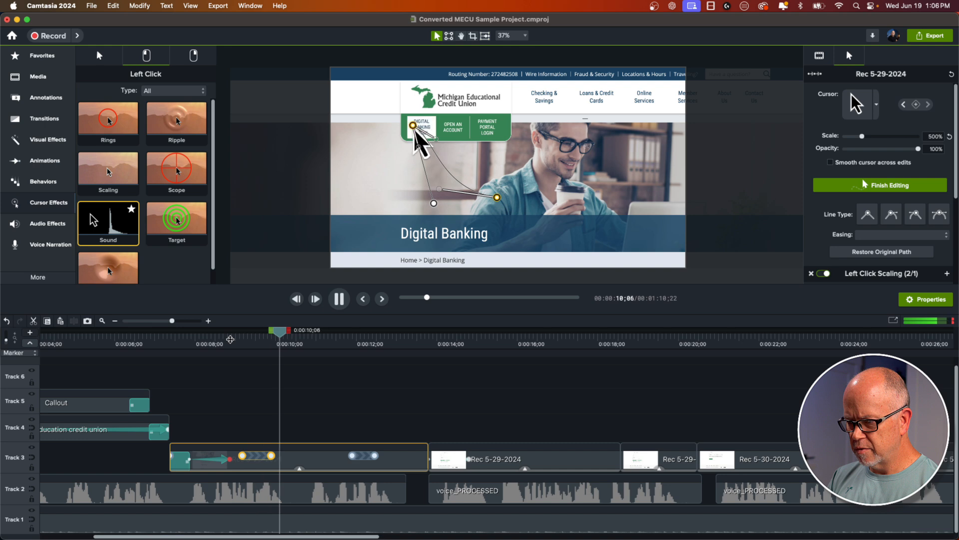
pyautogui.press('space')
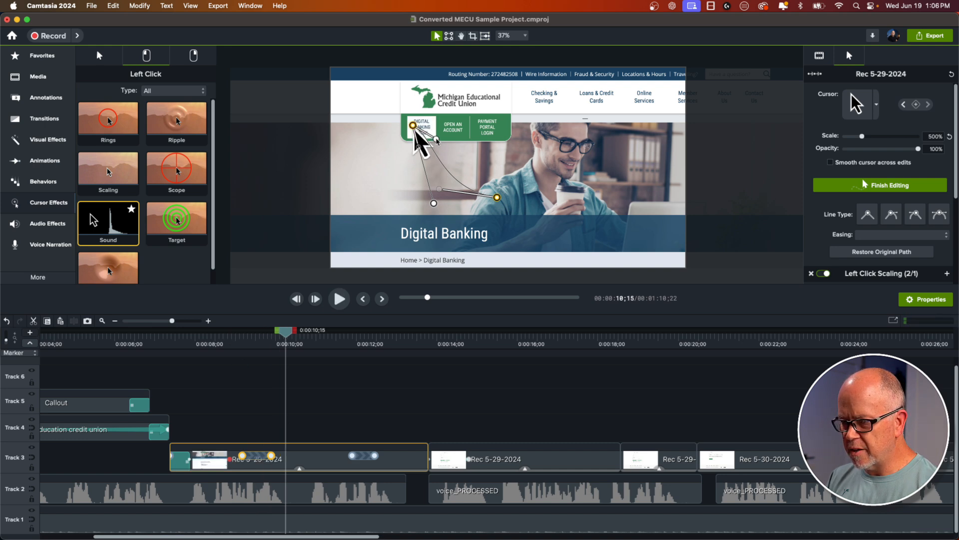
# Pull the curve handle at the Digital Banking Login end down along the path to round the curve, and preview it
pyautogui.moveTo(434, 143); pyautogui.dragTo(424, 164)
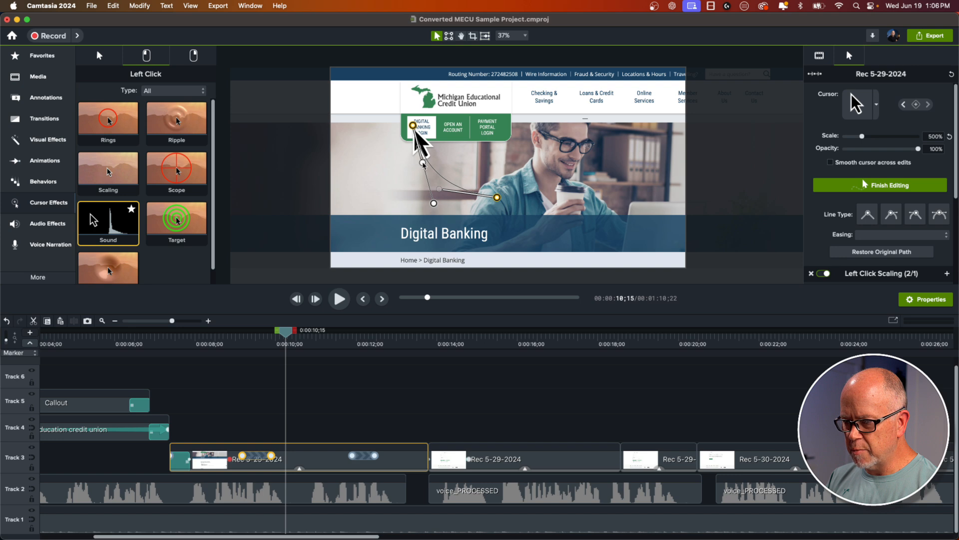
pyautogui.click(228, 343)
pyautogui.press('space')
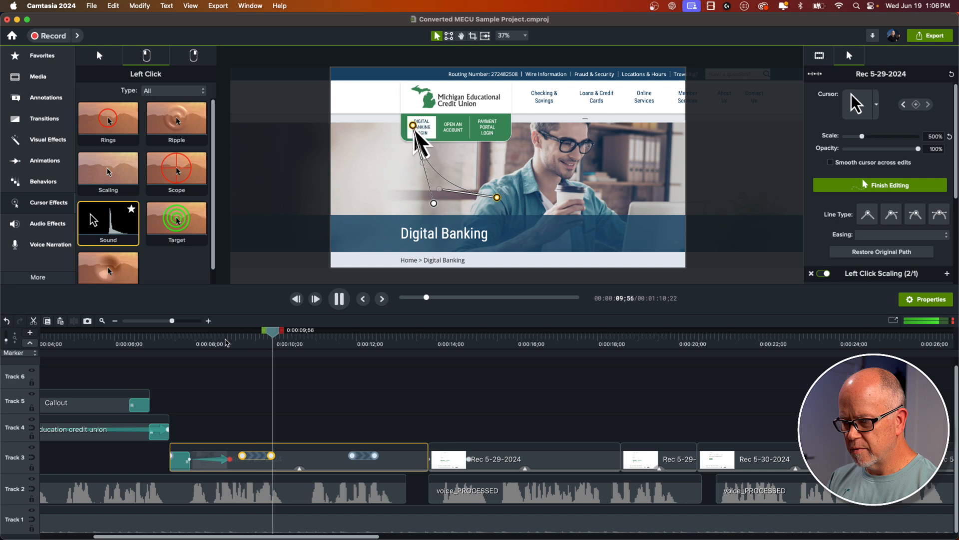
pyautogui.press('space')
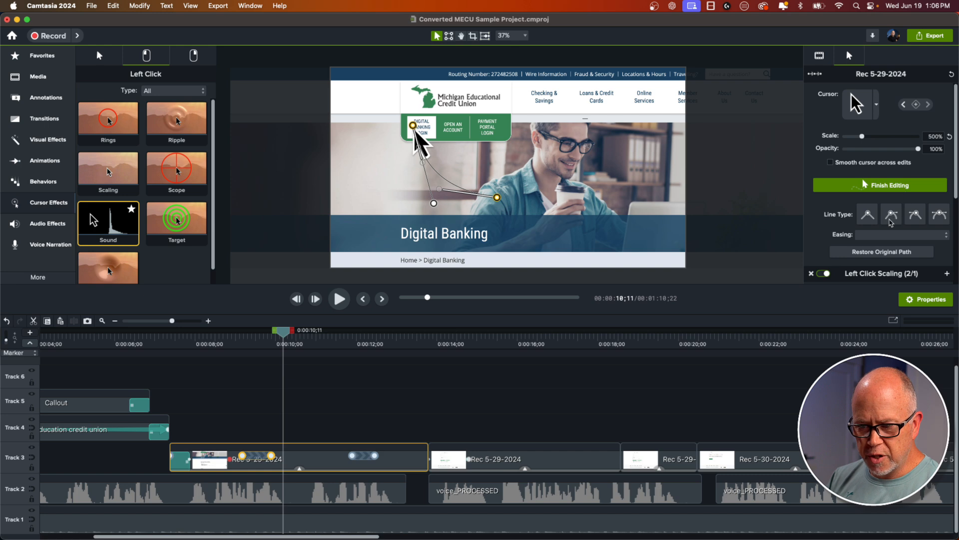
# Set the easing of the first cursor movement to Ease Both and play it back
pyautogui.click(897, 239)
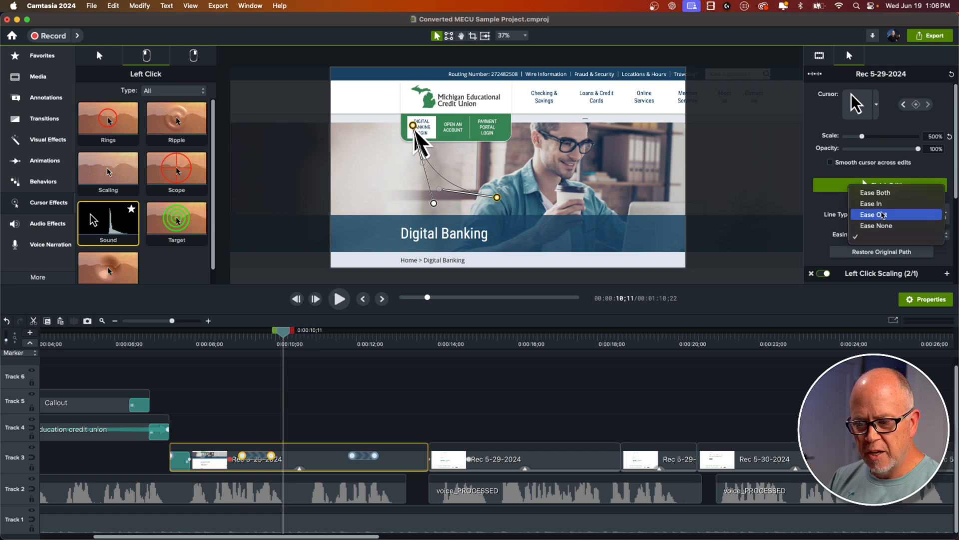
pyautogui.click(880, 193)
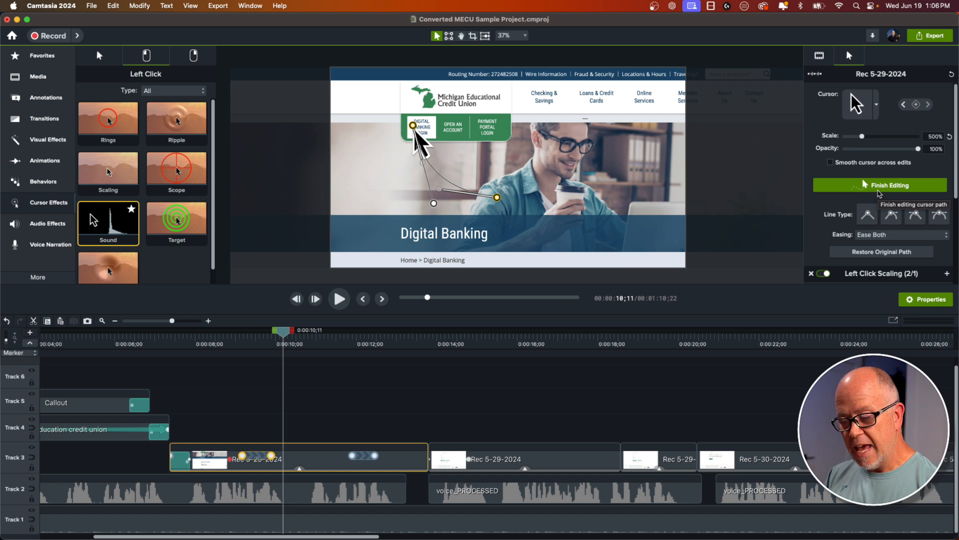
pyautogui.click(228, 343)
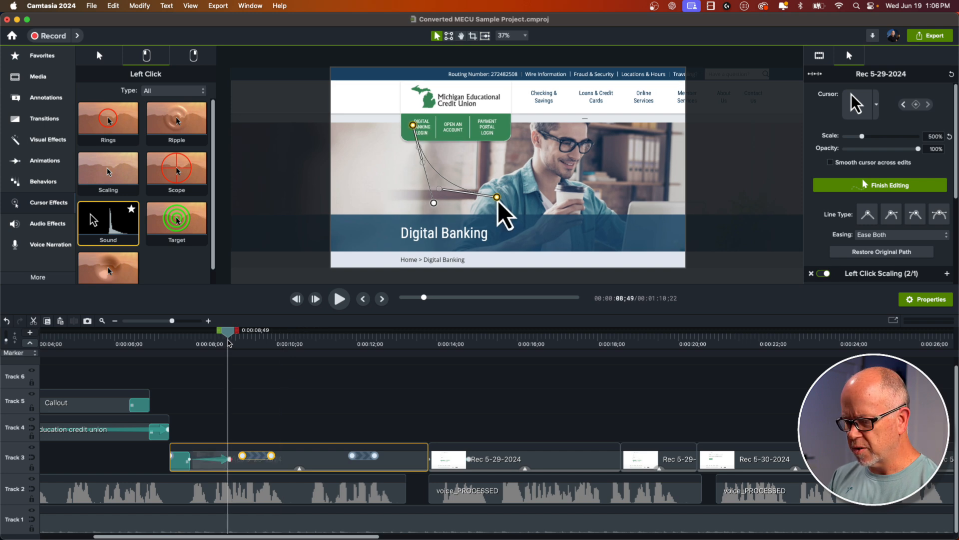
pyautogui.press('space')
pyautogui.press('space')
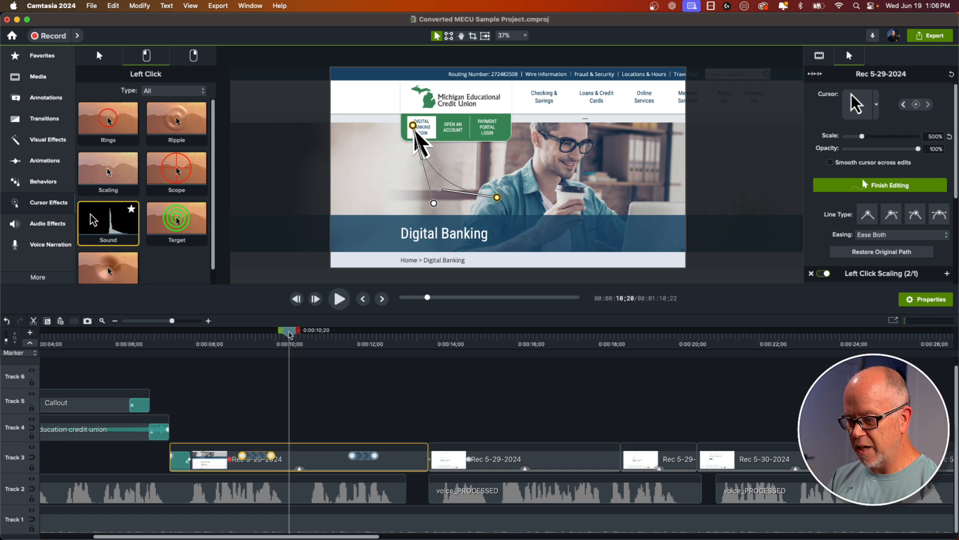
# Lengthen the cursor movement to the Forgot Password link to run from about 11.7 to 12.6 seconds, and preview it
pyautogui.press('space')
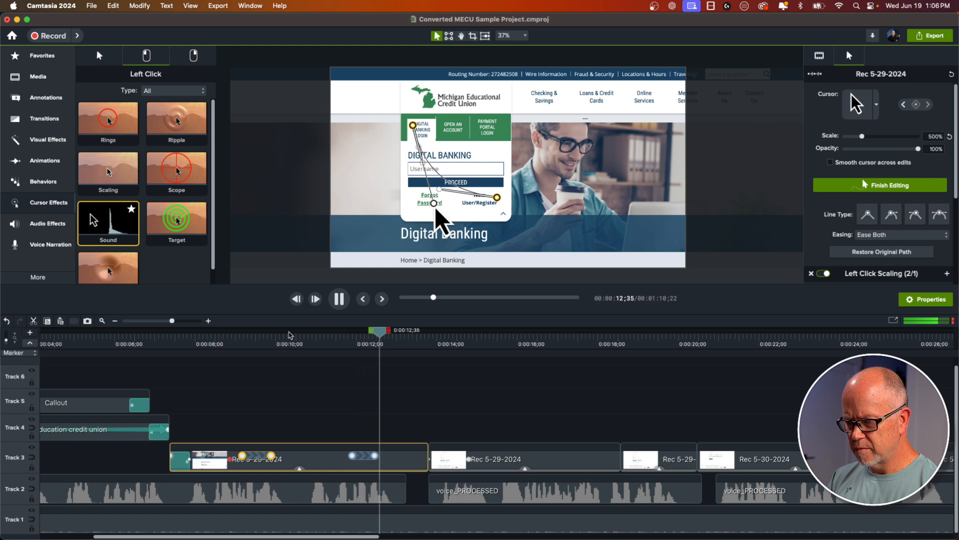
pyautogui.press('space')
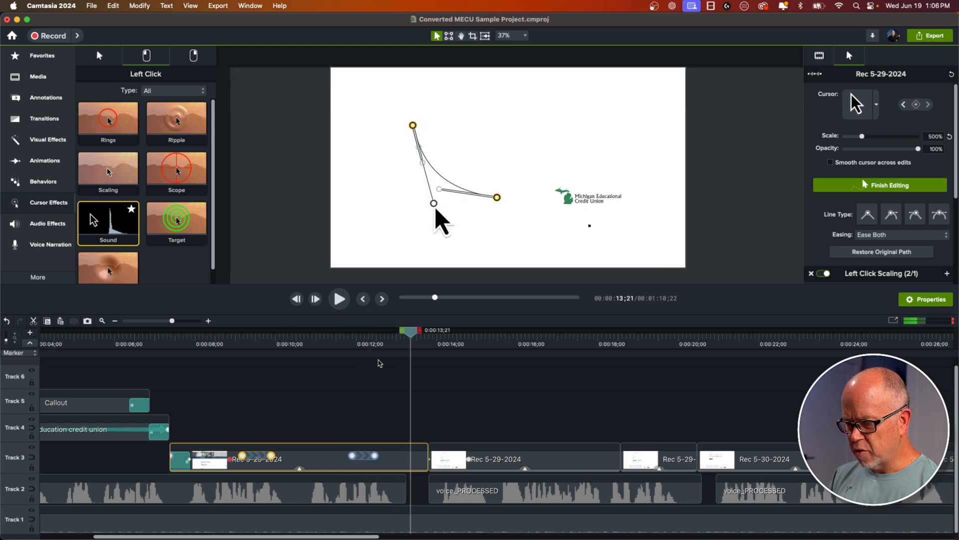
pyautogui.click(367, 340)
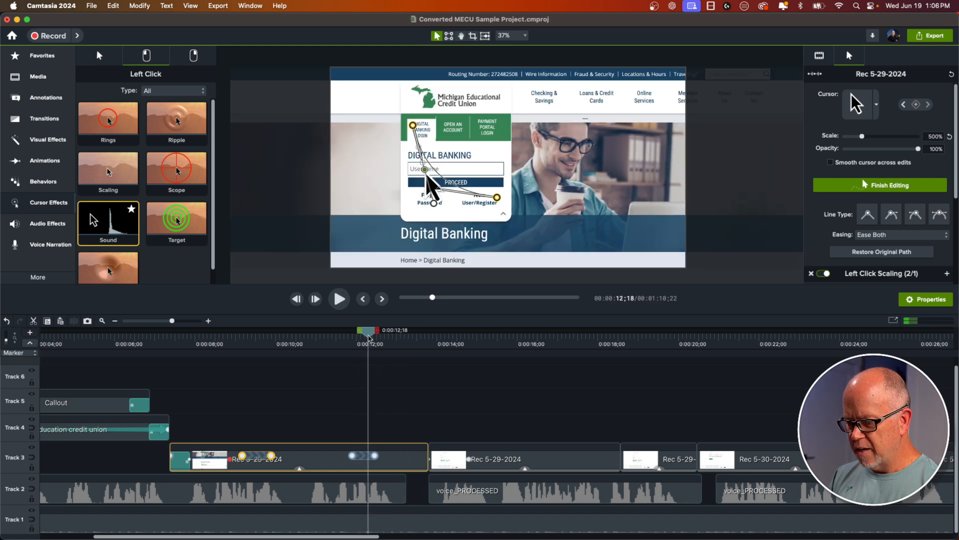
pyautogui.click(359, 456)
pyautogui.click(353, 456)
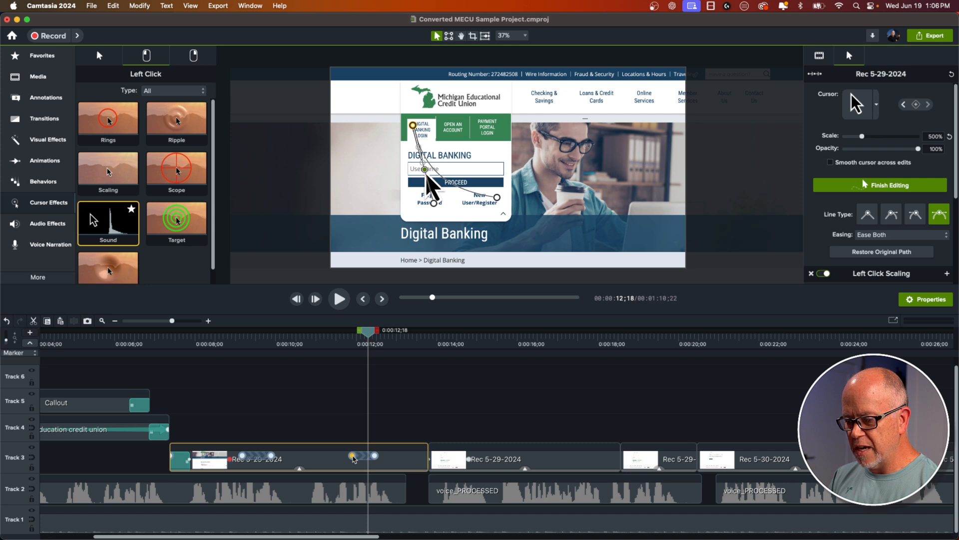
pyautogui.moveTo(352, 456); pyautogui.dragTo(383, 460)
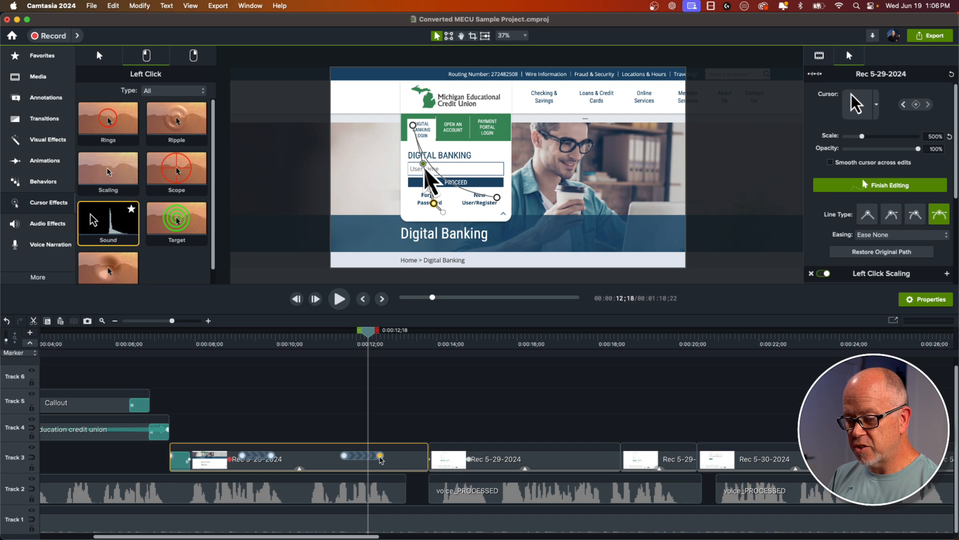
pyautogui.click(343, 343)
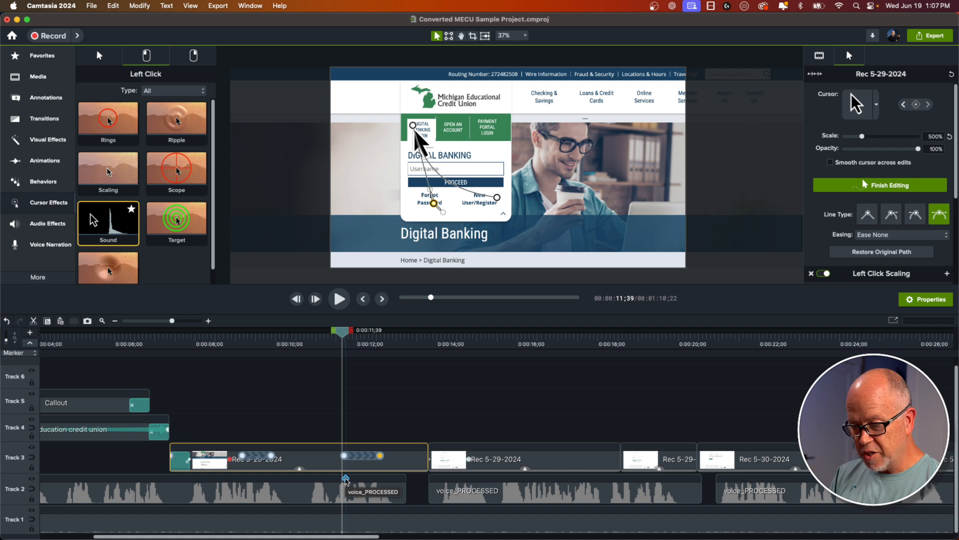
pyautogui.press('space')
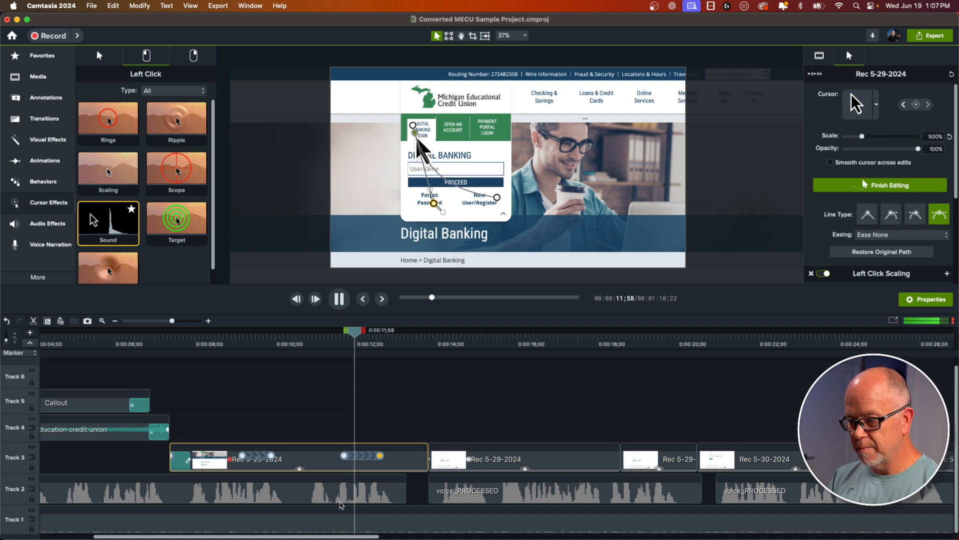
pyautogui.press('space')
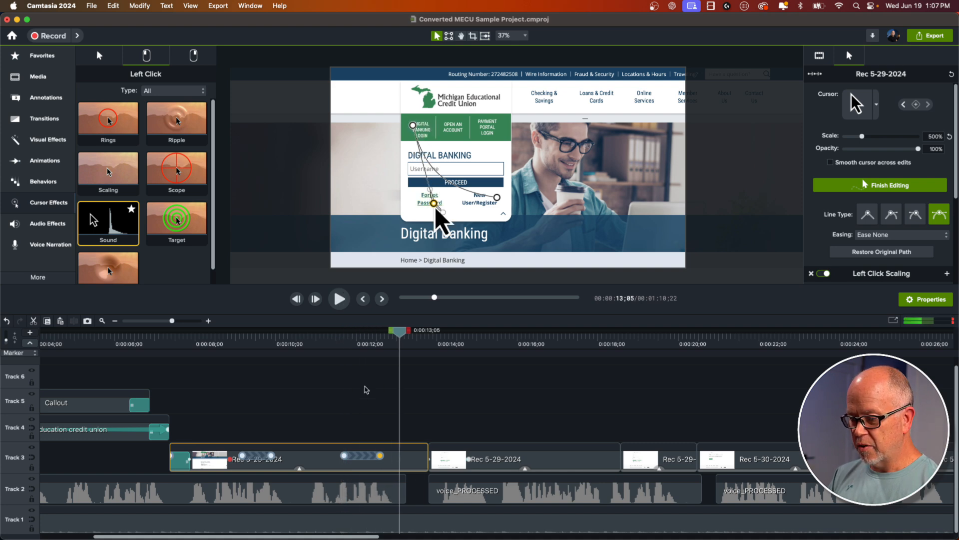
# Set the easing of the cursor movement to the Forgot Password link to Ease Both and play back both movements
pyautogui.click(359, 342)
pyautogui.click(364, 458)
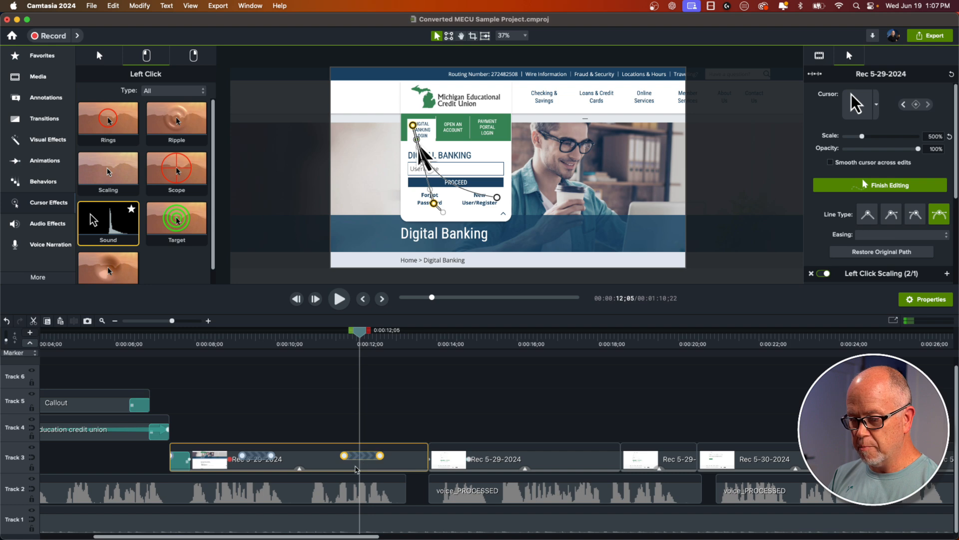
pyautogui.click(900, 235)
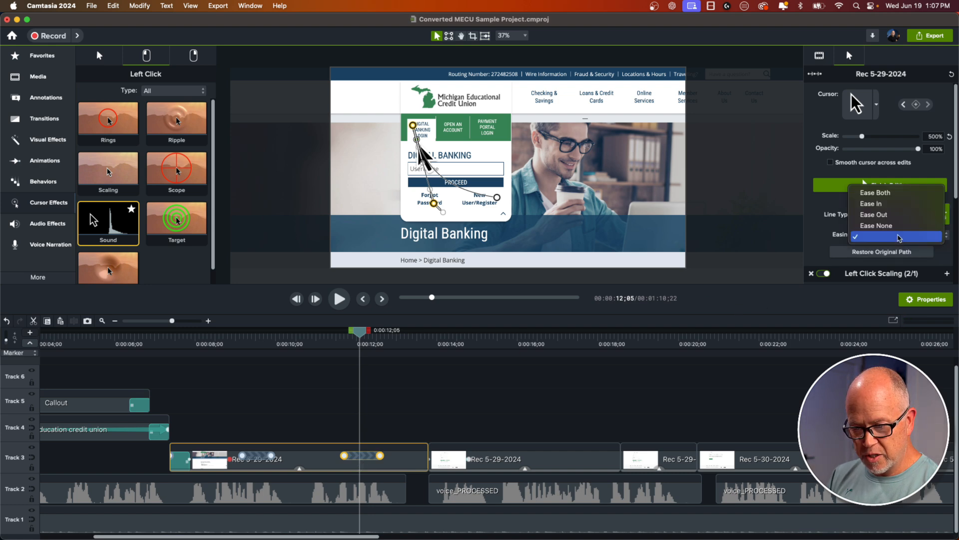
pyautogui.click(881, 195)
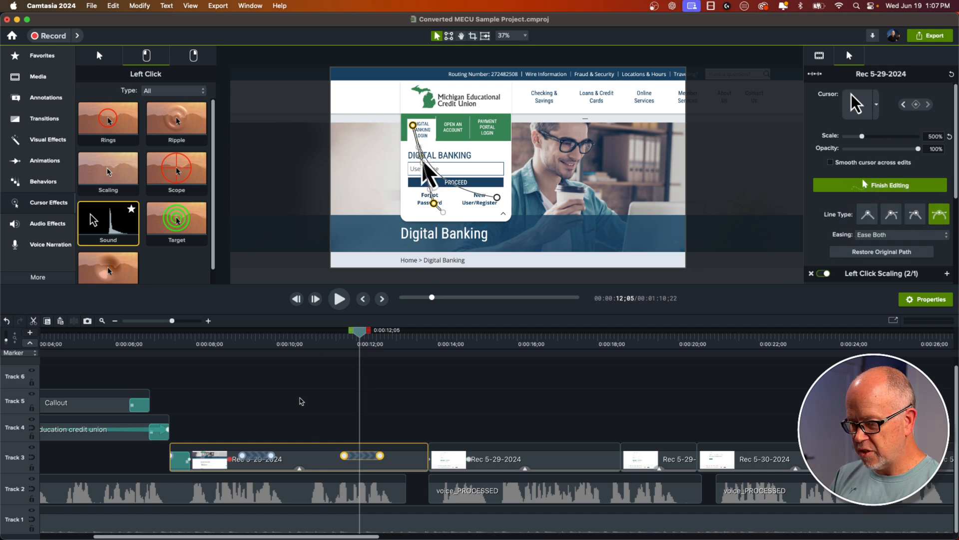
pyautogui.click(336, 344)
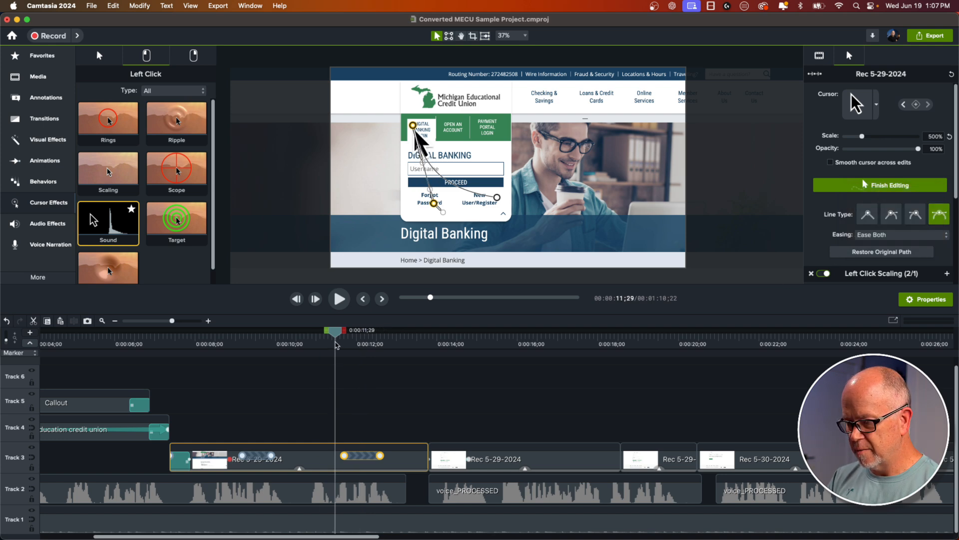
pyautogui.press('space')
pyautogui.press('space')
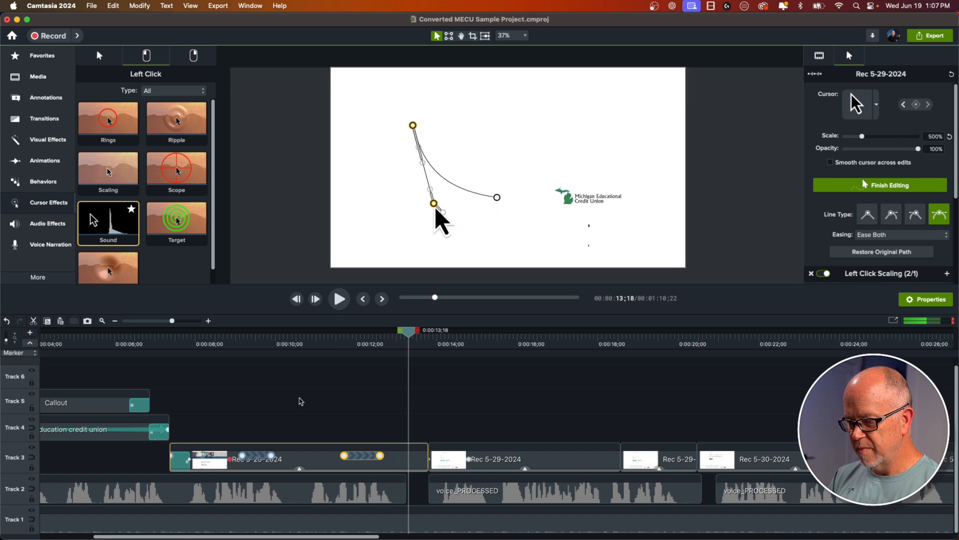
pyautogui.click(227, 345)
pyautogui.press('space')
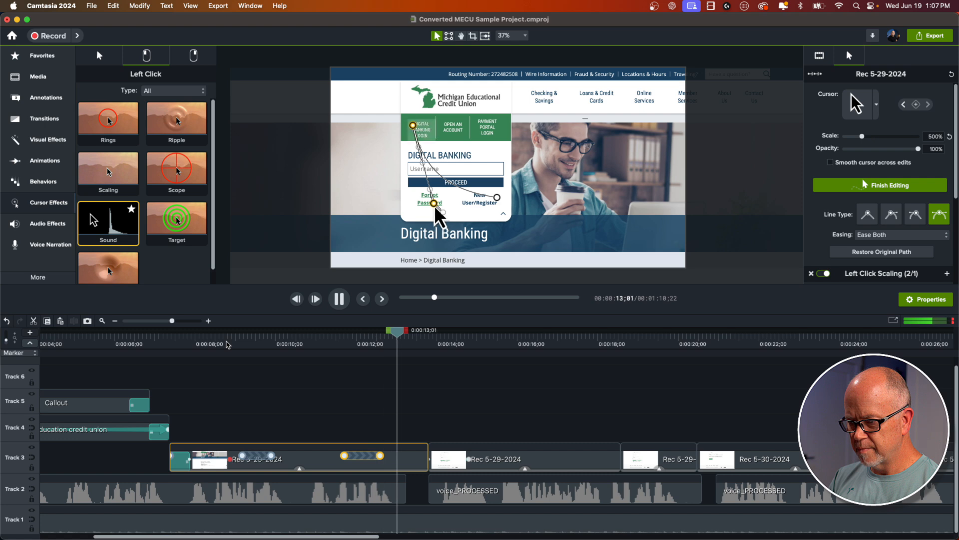
pyautogui.press('space')
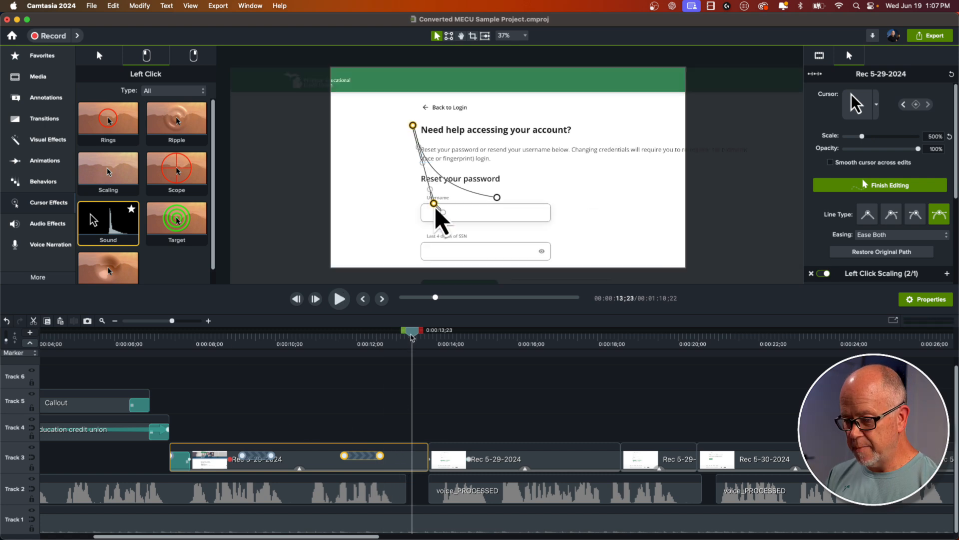
# In the second Rec 5-29-2024 clip, replace all cursor images with the arrow from the Mac system cursors, starting from the hand cursor at 17;19
pyautogui.moveTo(413, 339); pyautogui.dragTo(468, 366)
pyautogui.moveTo(476, 370); pyautogui.dragTo(485, 375)
pyautogui.click(504, 463)
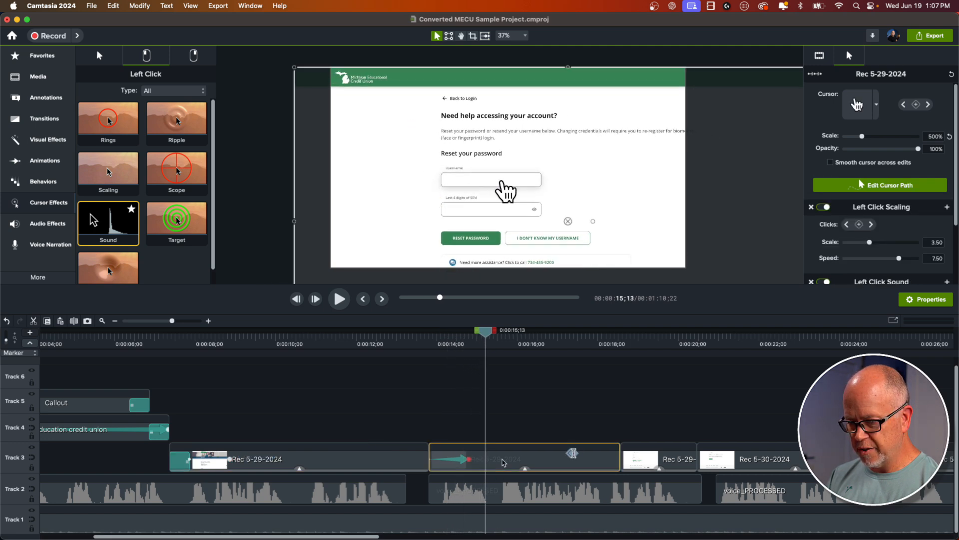
pyautogui.moveTo(493, 340); pyautogui.dragTo(572, 407)
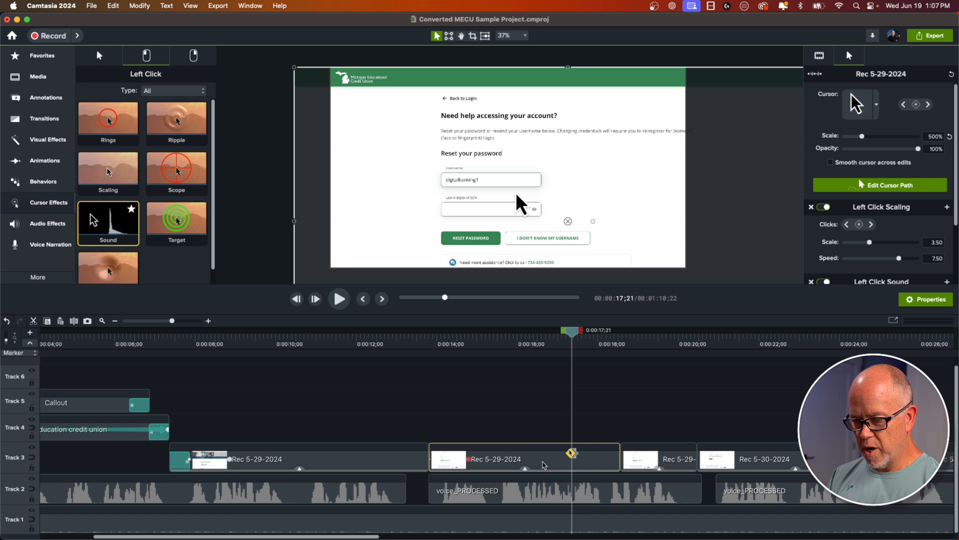
pyautogui.moveTo(172, 320); pyautogui.dragTo(179, 321)
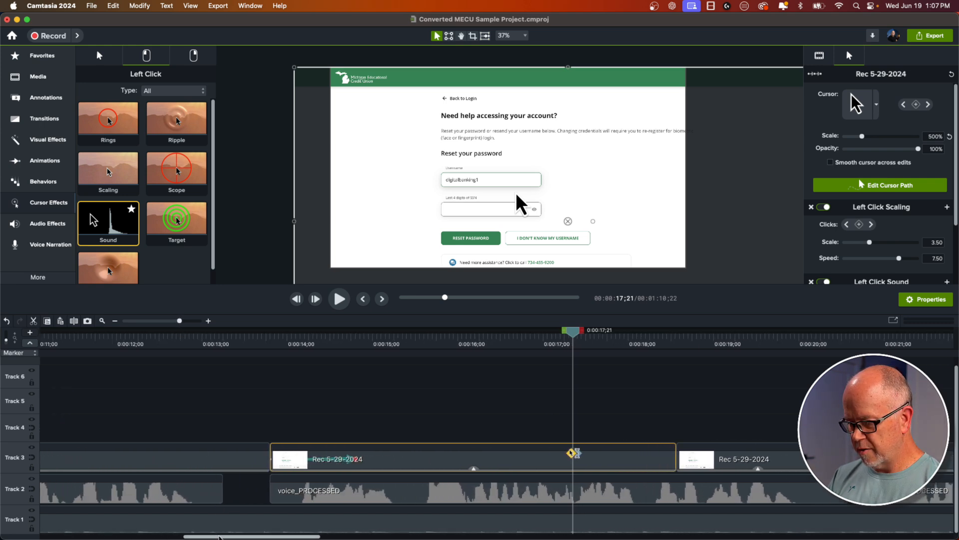
pyautogui.hscroll(5, 410, 450)
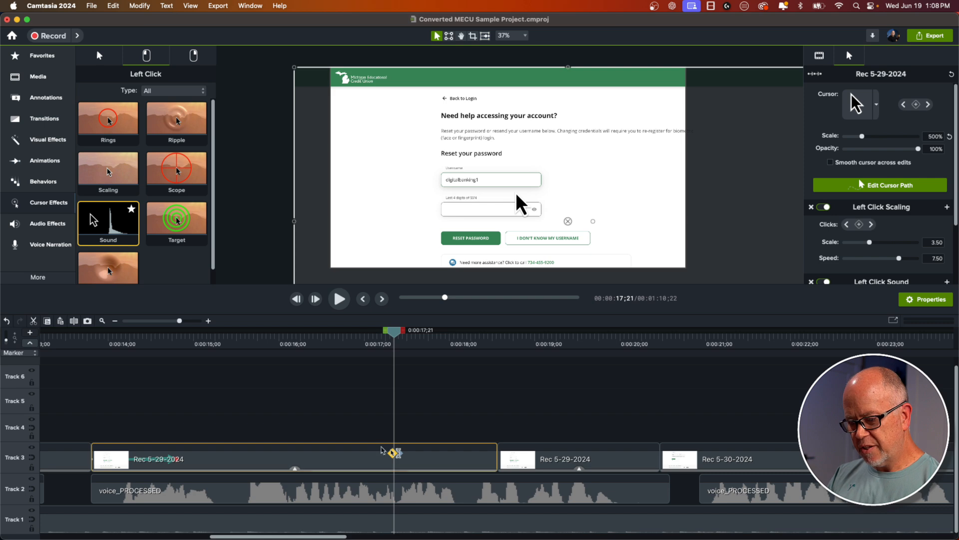
pyautogui.moveTo(395, 334)
pyautogui.mouseDown()
pyautogui.moveTo(386, 333)
pyautogui.moveTo(403, 334)
pyautogui.moveTo(406, 345)
pyautogui.moveTo(393, 350)
pyautogui.mouseUp()
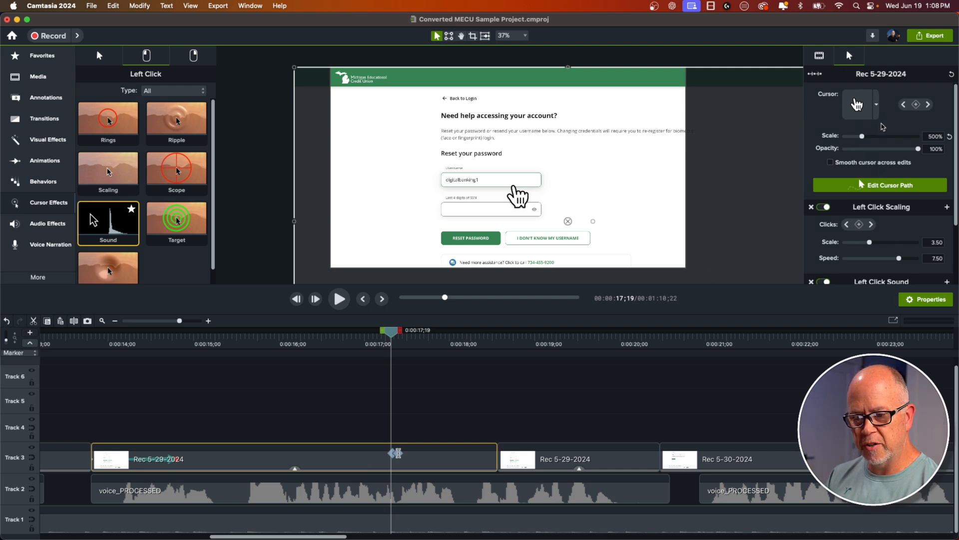
pyautogui.click(877, 106)
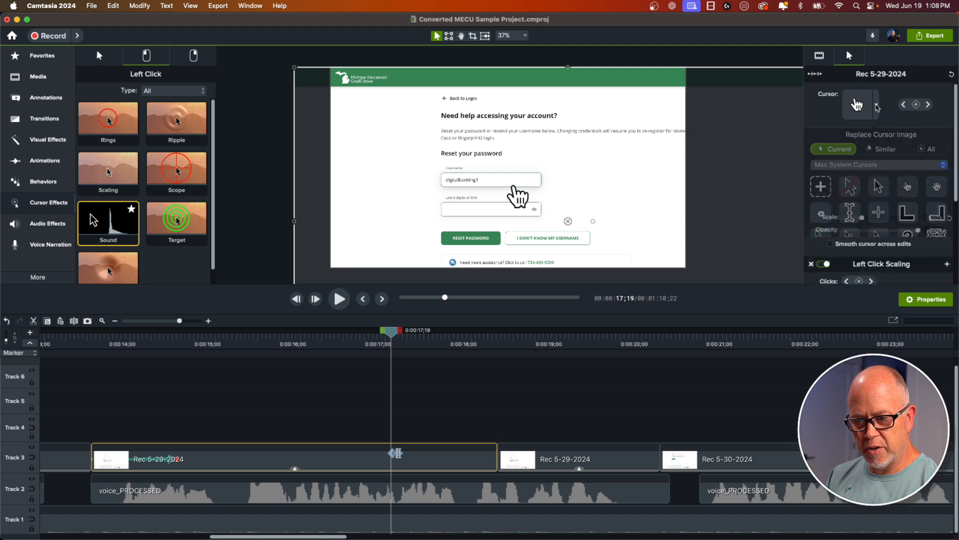
pyautogui.click(932, 149)
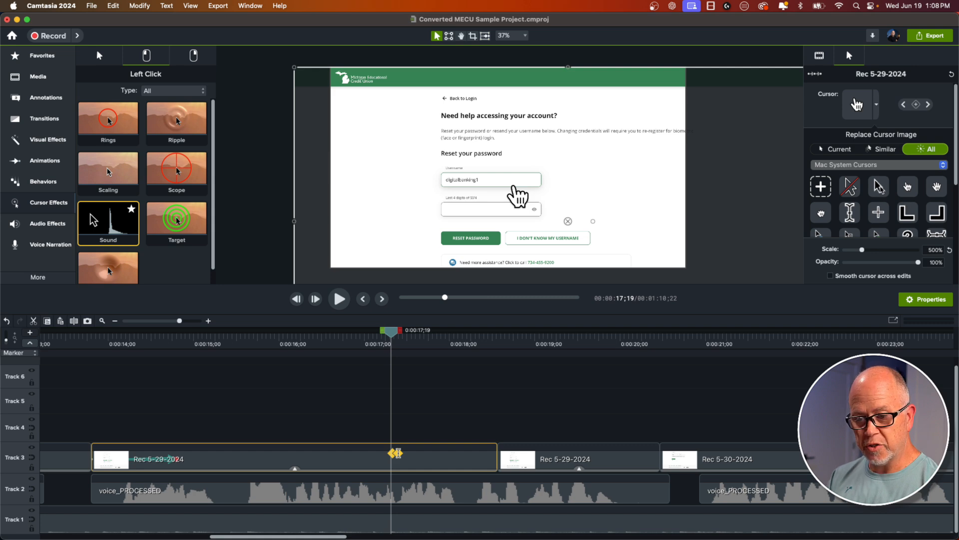
pyautogui.click(878, 186)
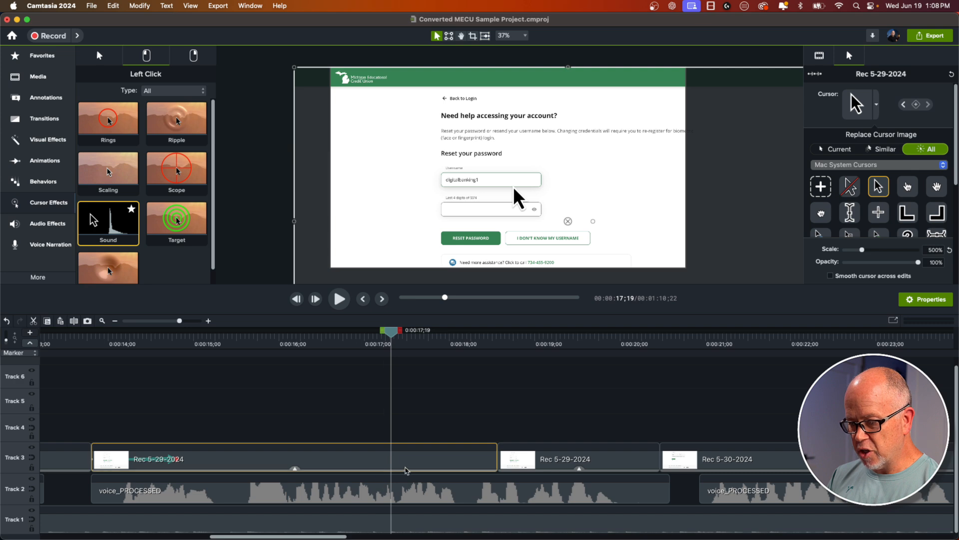
pyautogui.click(391, 354)
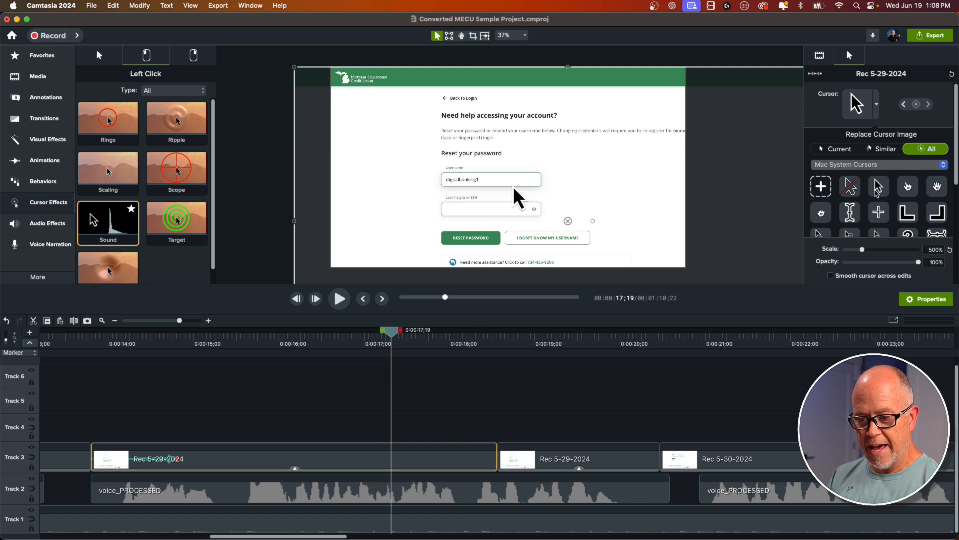
pyautogui.click(878, 106)
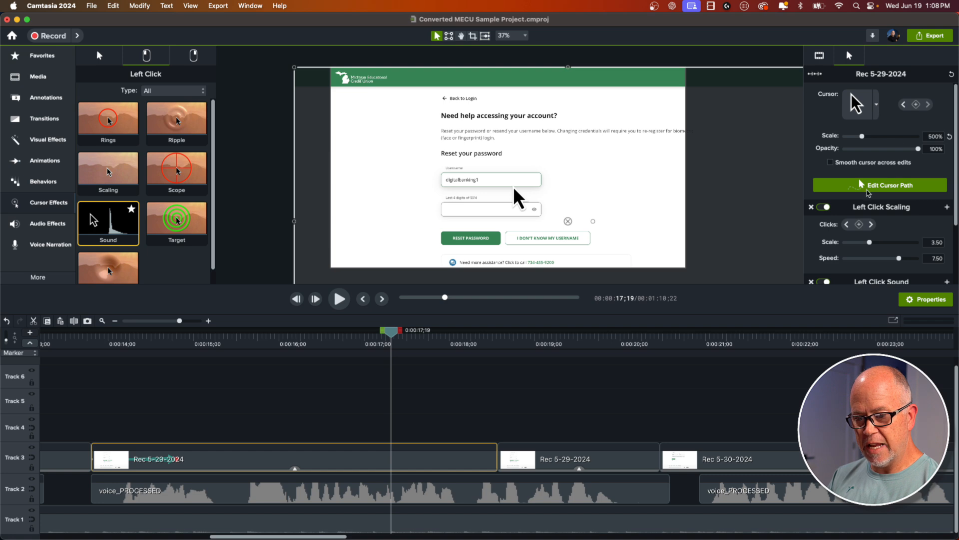
# Start editing the second clip's cursor path with the Simplify Existing Path option
pyautogui.click(884, 187)
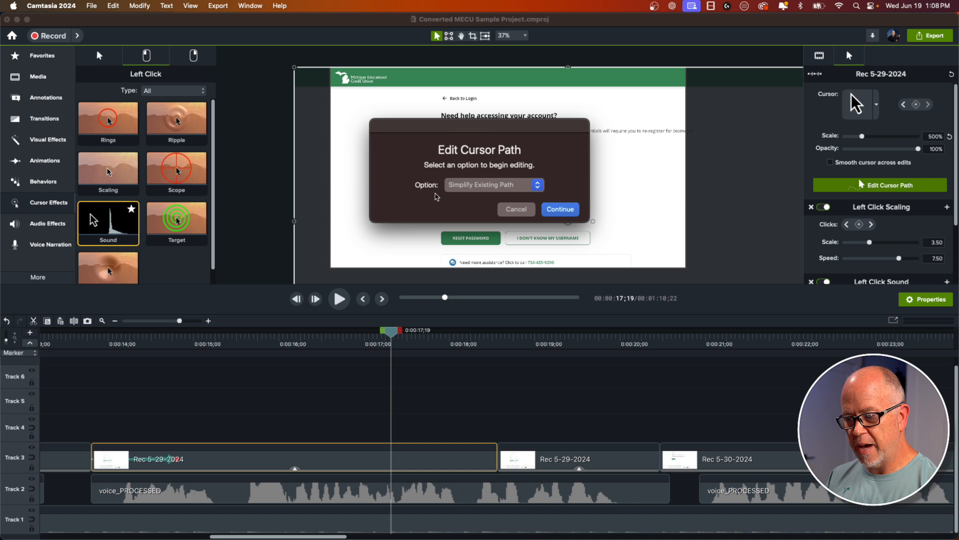
pyautogui.click(539, 186)
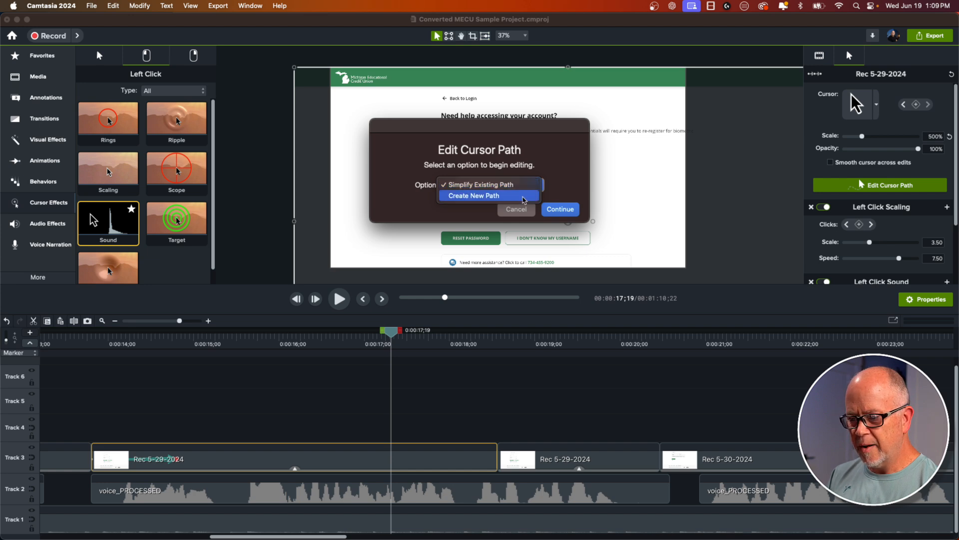
pyautogui.click(496, 186)
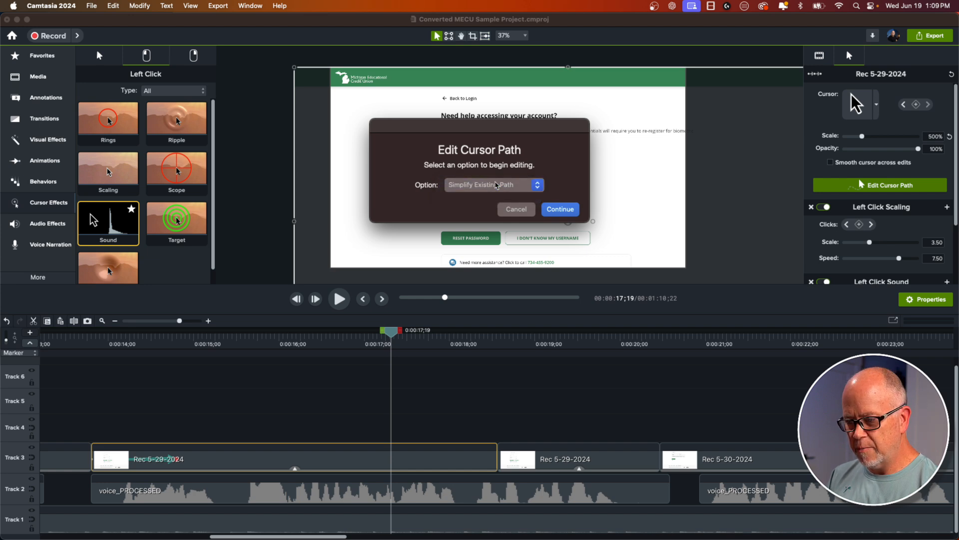
pyautogui.click(568, 216)
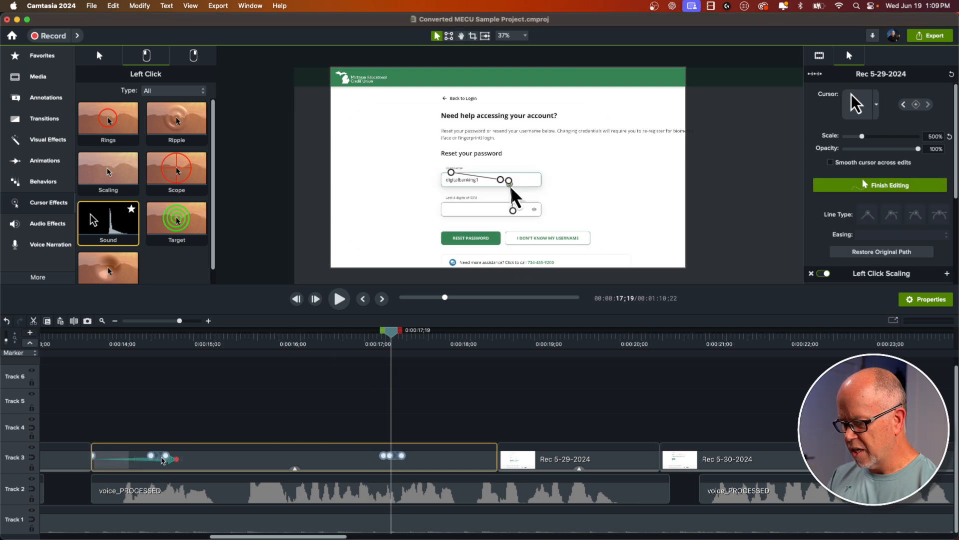
# Examine the path points at the start of the second clip and play back the cursor movement into the Username field
pyautogui.click(161, 457)
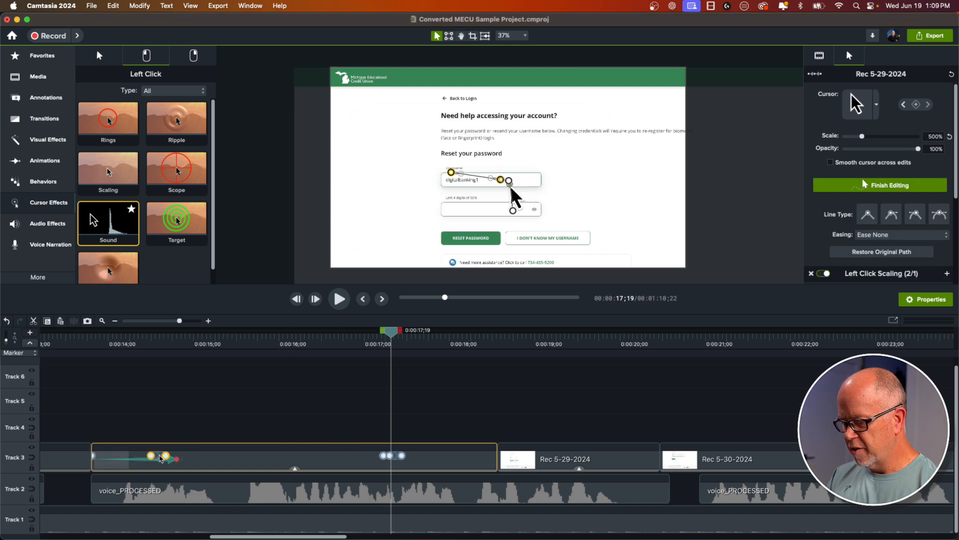
pyautogui.click(132, 344)
pyautogui.moveTo(132, 344); pyautogui.dragTo(88, 344)
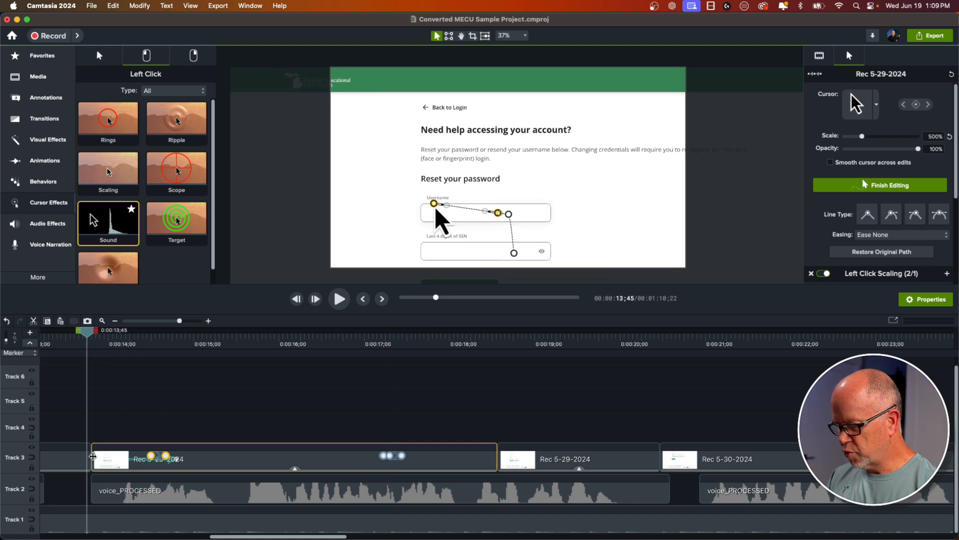
pyautogui.click(94, 457)
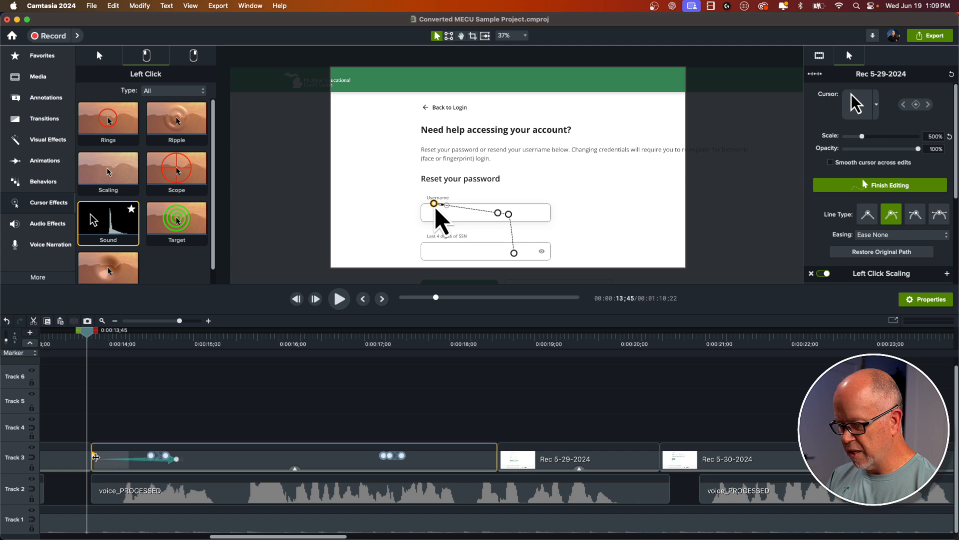
pyautogui.click(98, 433)
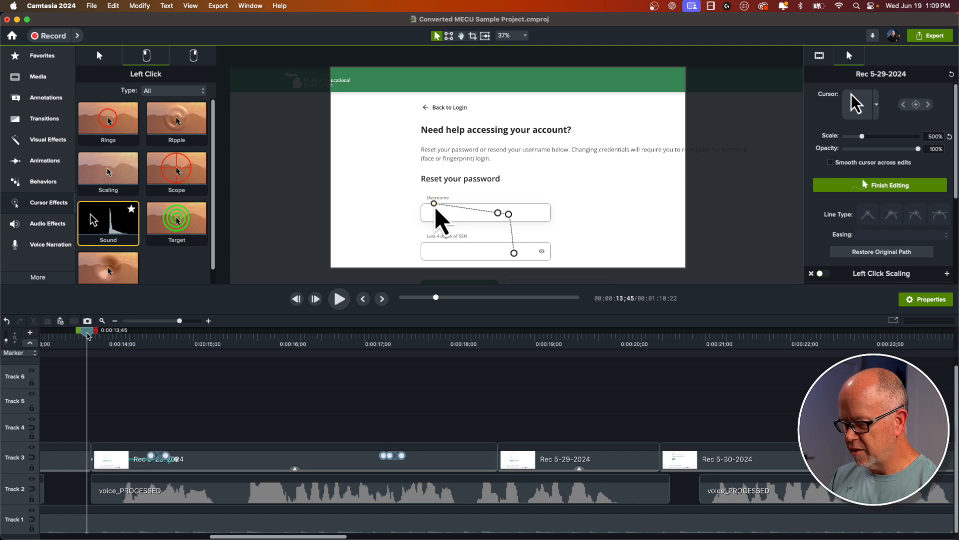
pyautogui.press('space')
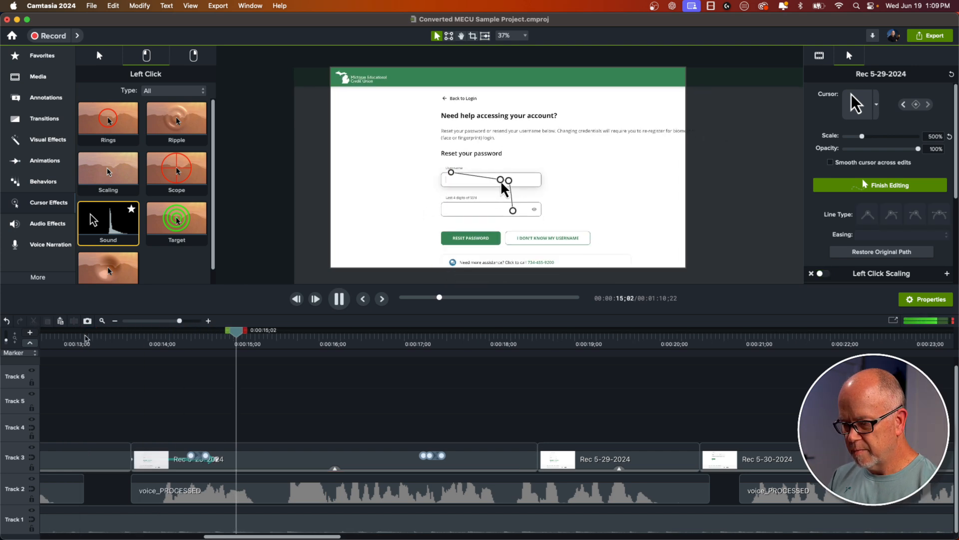
pyautogui.press('space')
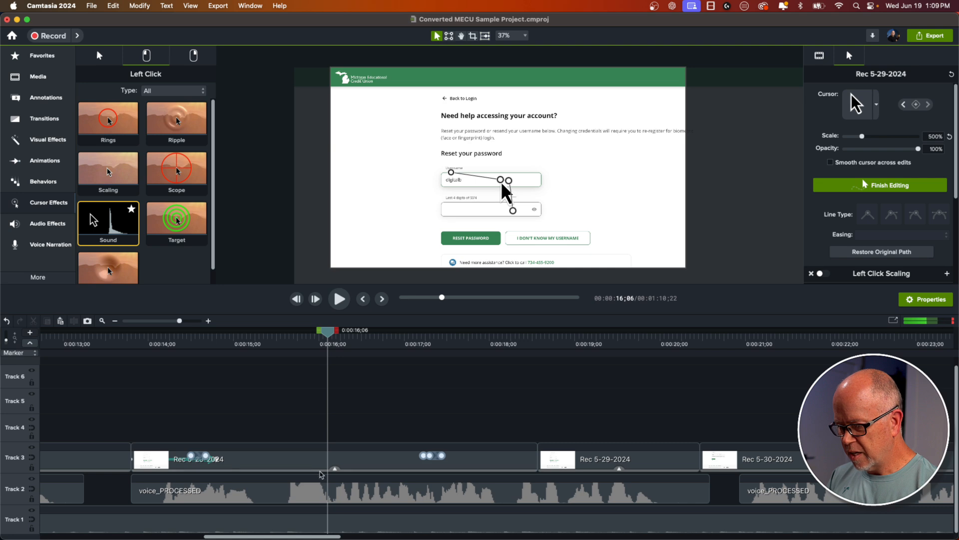
pyautogui.click(176, 345)
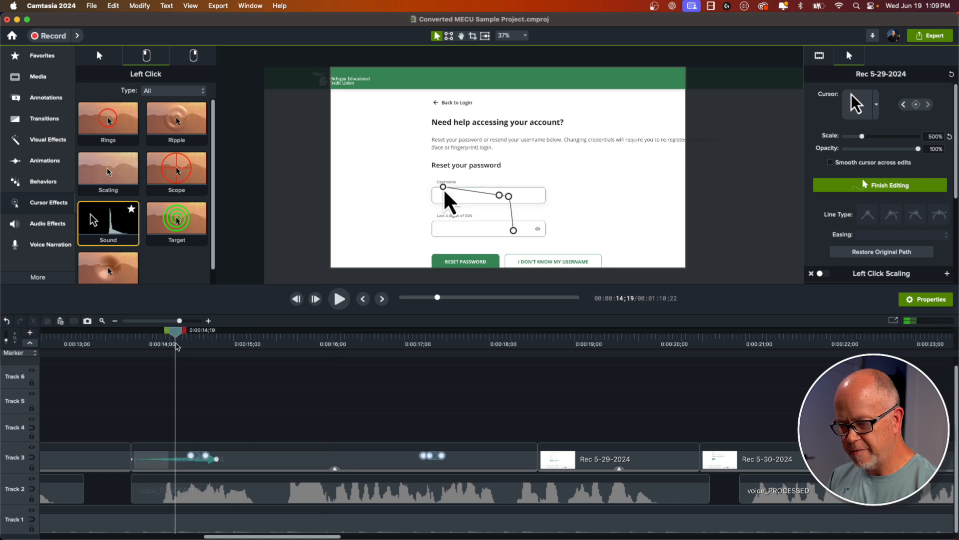
pyautogui.press('space')
pyautogui.press('space')
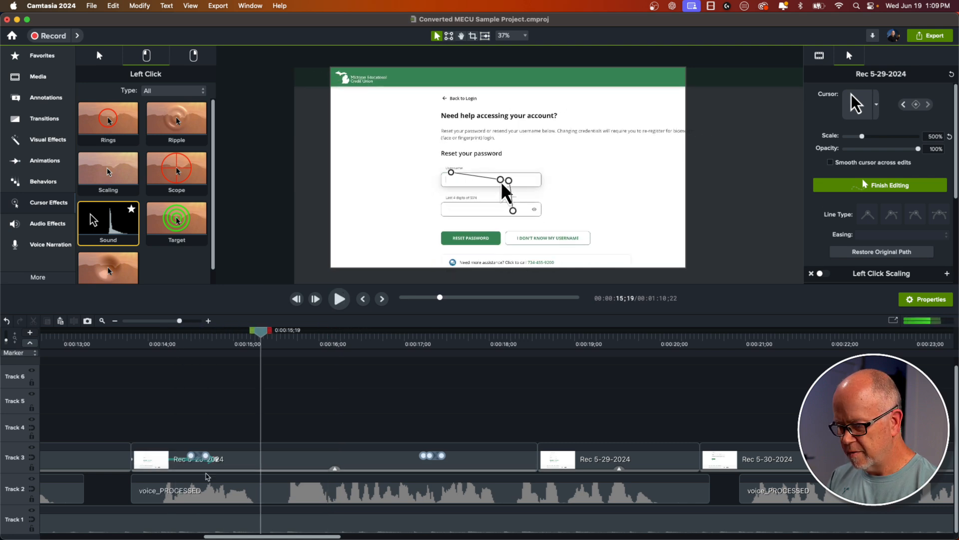
# Lengthen the cursor movement into the Username field to run from about 14.4 to 14.8 seconds, and preview it
pyautogui.click(214, 456)
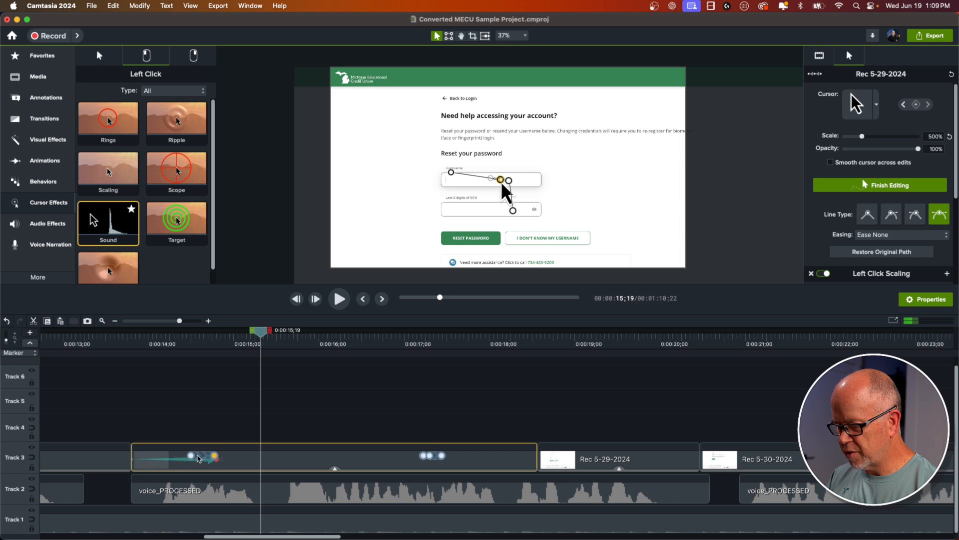
pyautogui.click(192, 456)
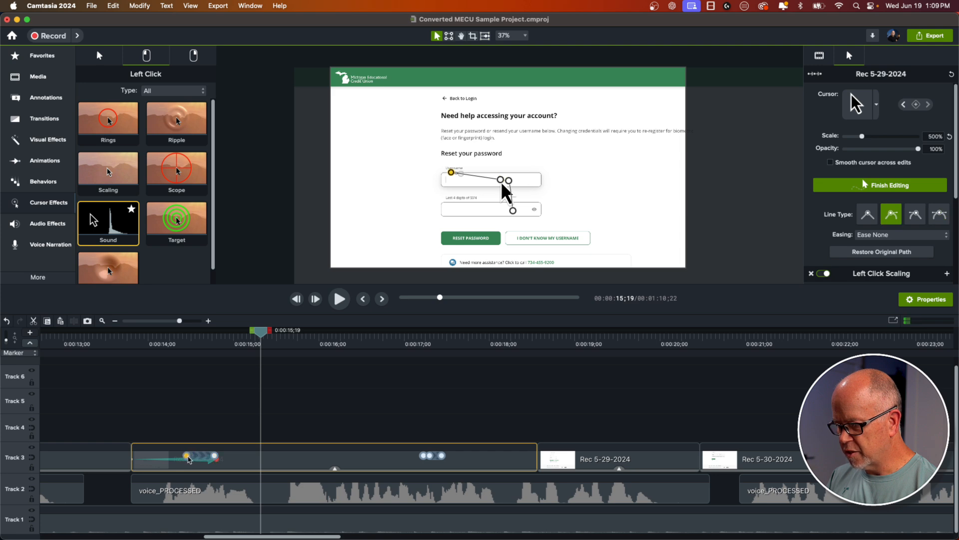
pyautogui.click(214, 456)
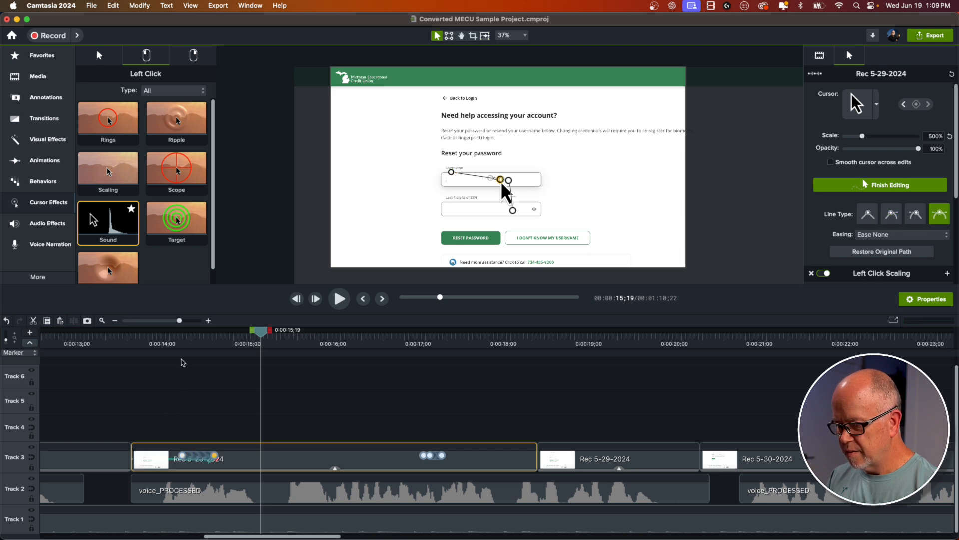
pyautogui.click(173, 344)
pyautogui.press('space')
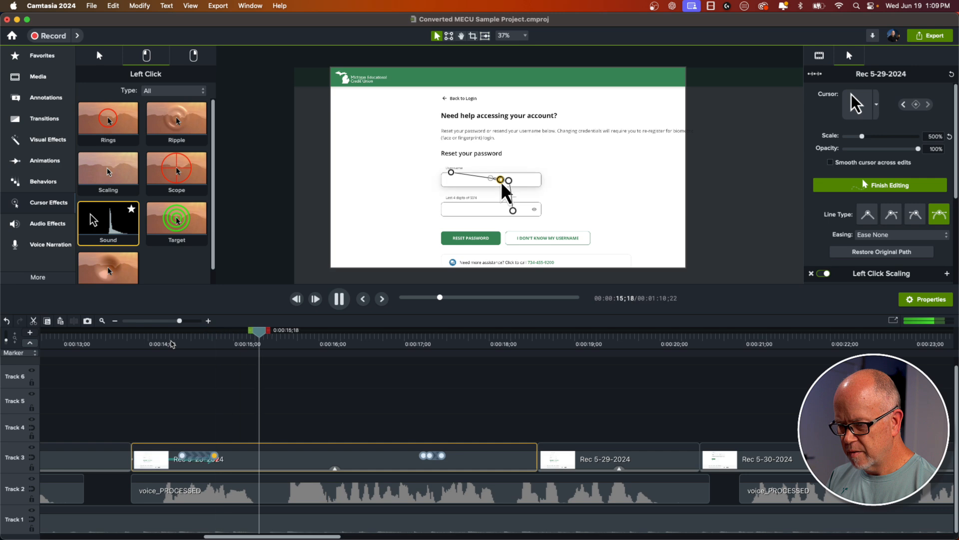
pyautogui.press('space')
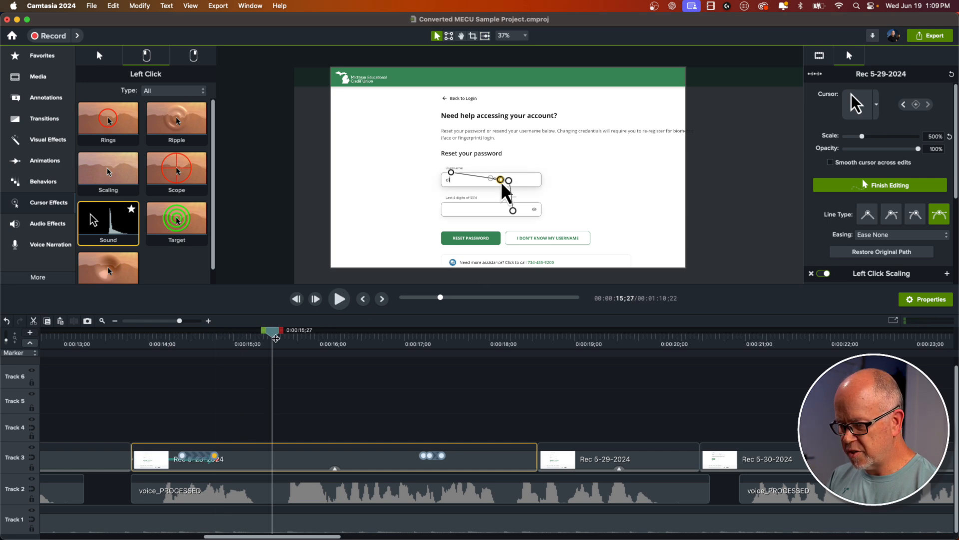
# Delete the extra cursor path point beside the one in the Username field and play back the simplified path
pyautogui.click(425, 456)
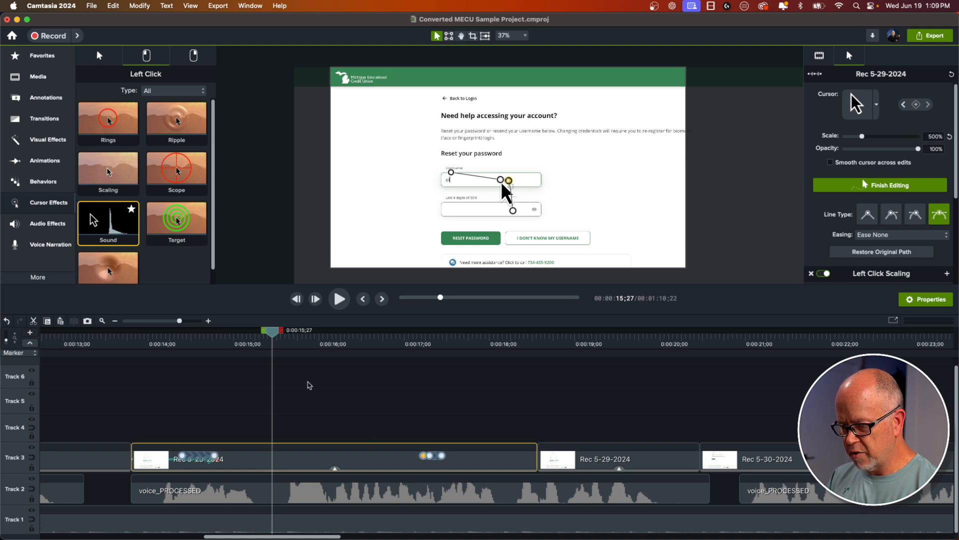
pyautogui.moveTo(183, 323); pyautogui.dragTo(185, 324)
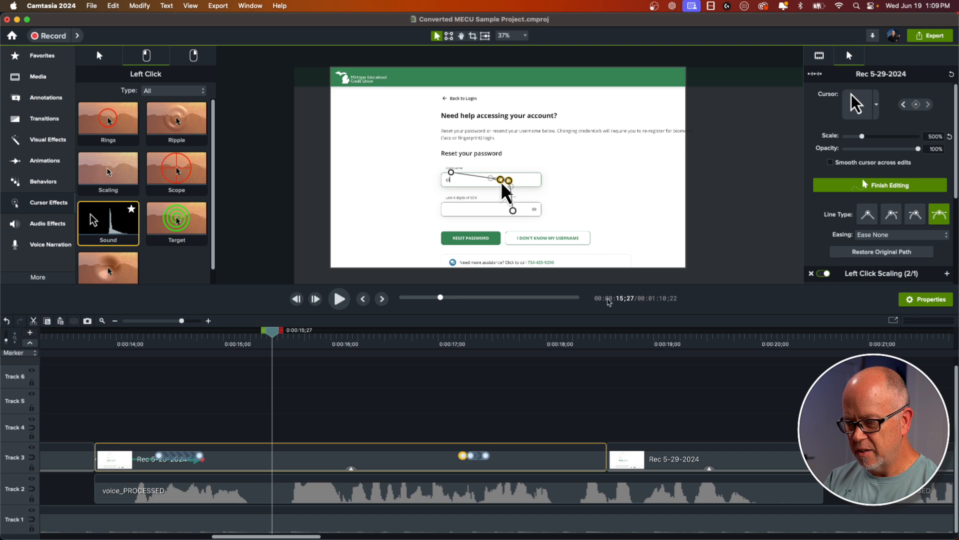
pyautogui.press('Delete')
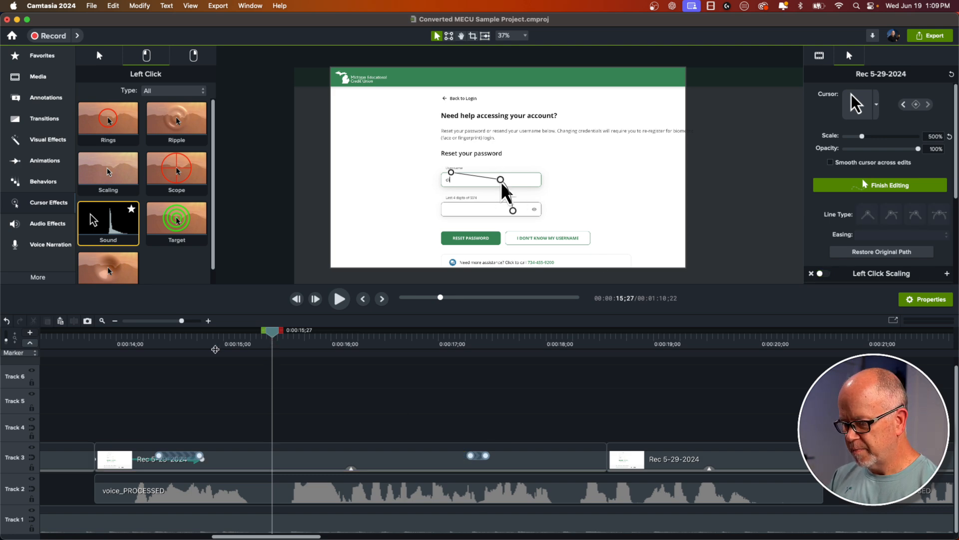
pyautogui.click(137, 342)
pyautogui.press('space')
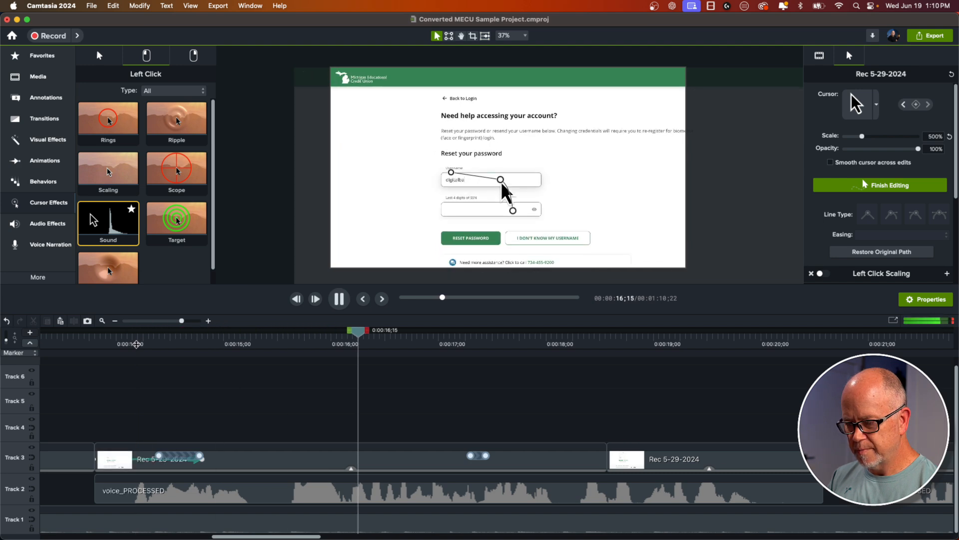
pyautogui.press('space')
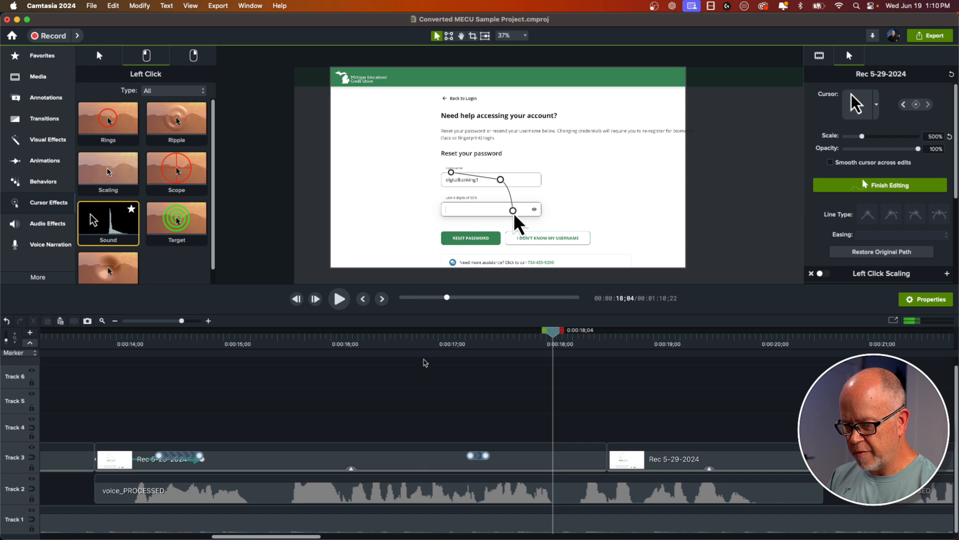
# Make the cursor movement from the Username field to the SSN field start earlier, at about 17.1 seconds
pyautogui.click(425, 340)
pyautogui.moveTo(426, 340); pyautogui.dragTo(359, 343)
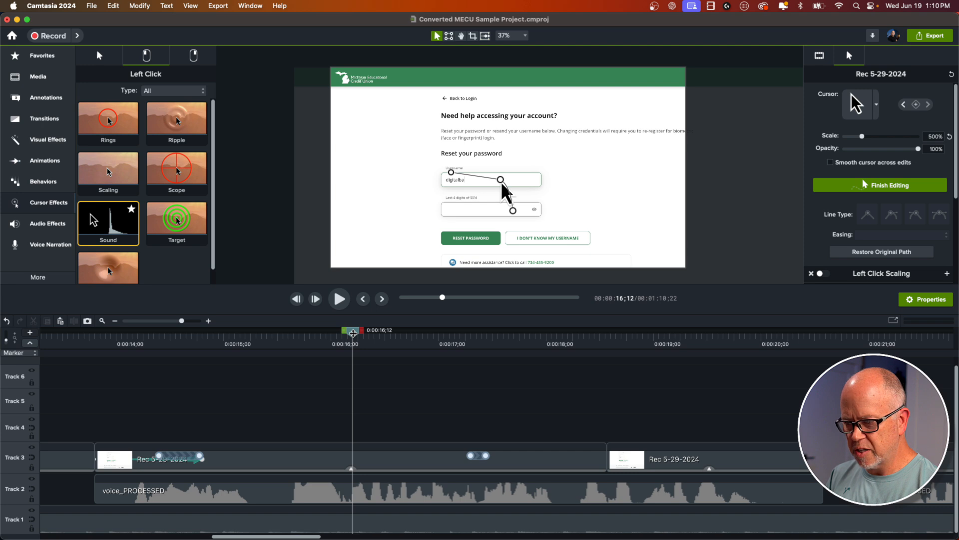
pyautogui.moveTo(352, 333); pyautogui.dragTo(445, 371)
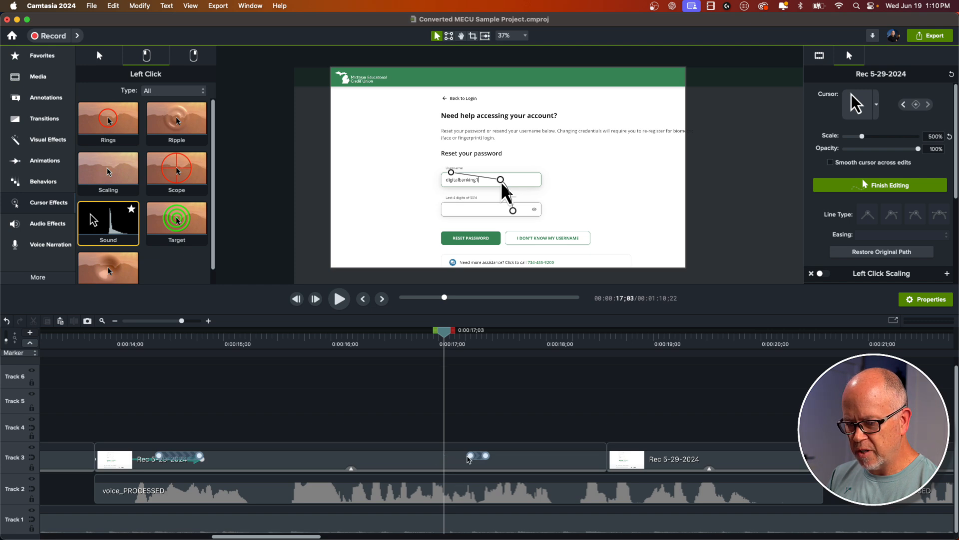
pyautogui.moveTo(472, 458); pyautogui.dragTo(453, 462)
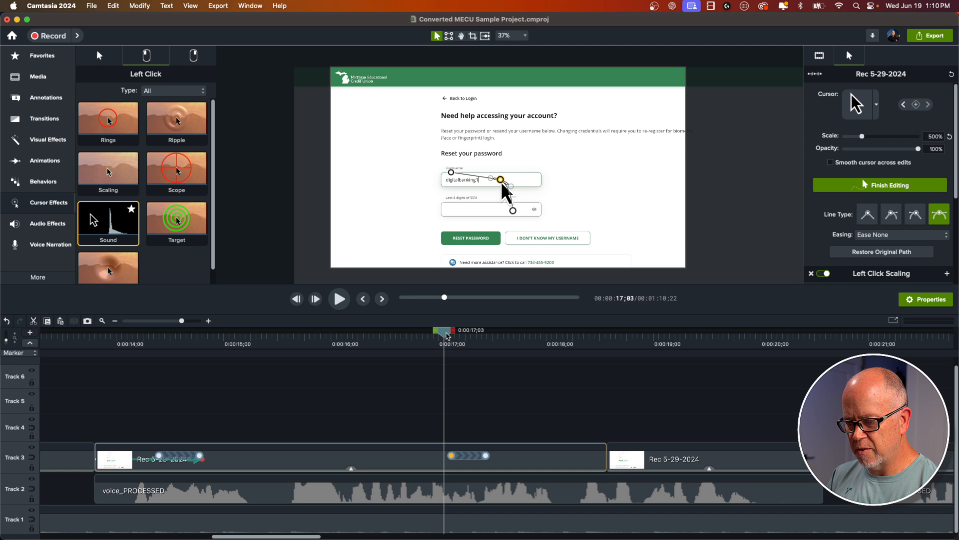
# Preview the cursor movement from the Username field to the SSN field and extend its end to about 17.55 seconds
pyautogui.press('space')
pyautogui.press('space')
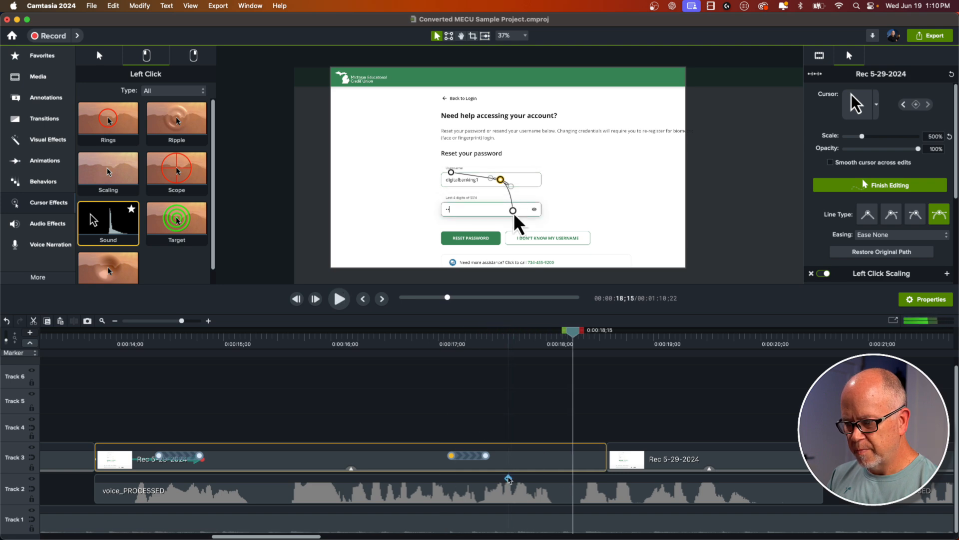
pyautogui.click(474, 338)
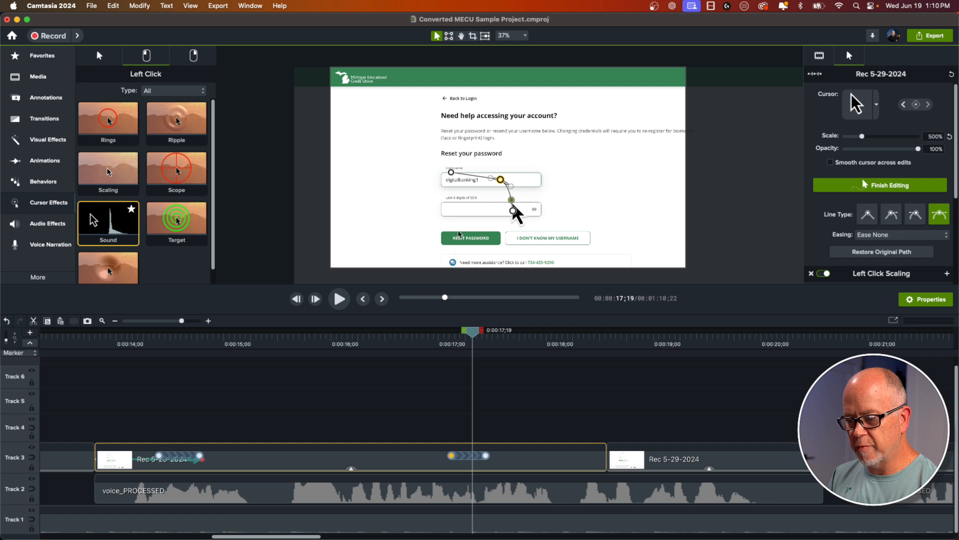
pyautogui.moveTo(474, 335); pyautogui.dragTo(520, 385)
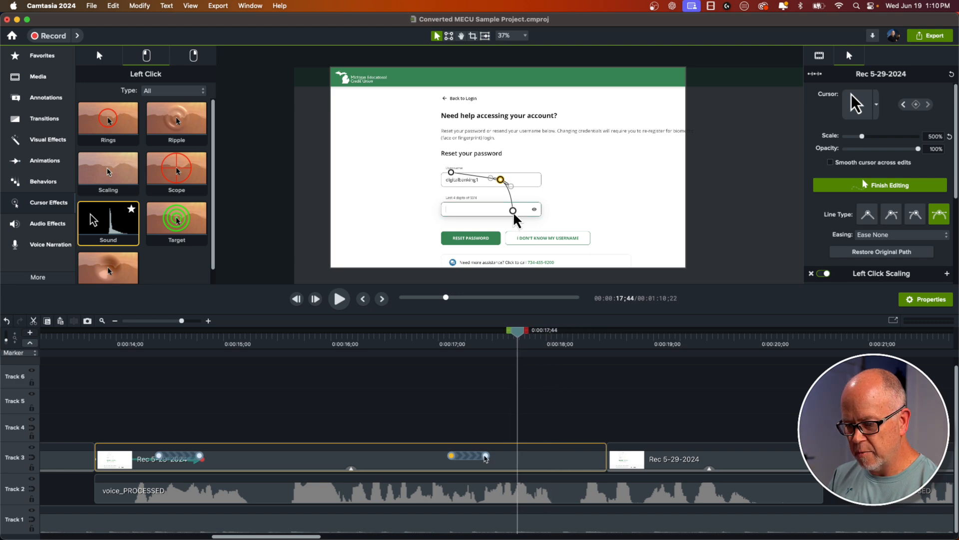
pyautogui.moveTo(486, 456); pyautogui.dragTo(498, 456)
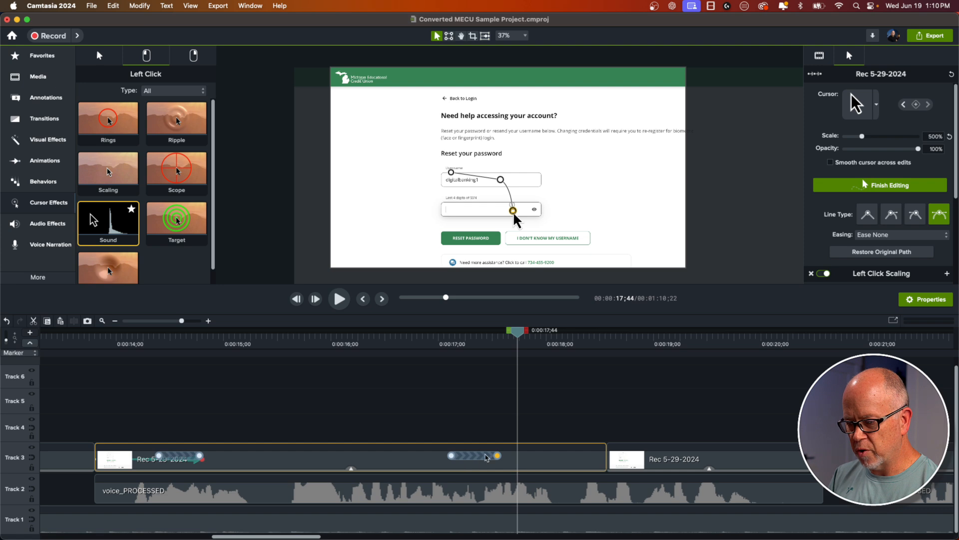
# Apply Ease Both easing to the second clip's cursor movements into the SSN field and into the Username field
pyautogui.click(478, 456)
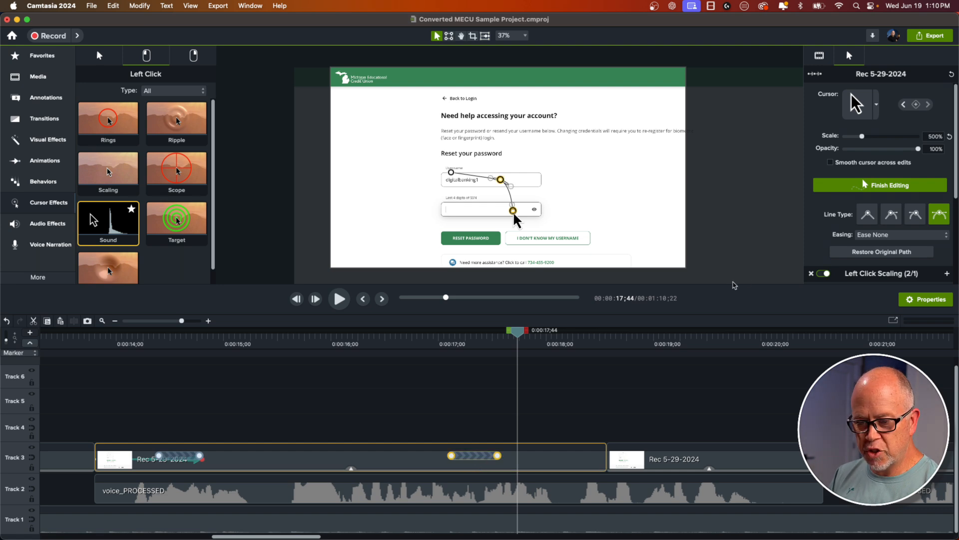
pyautogui.click(890, 237)
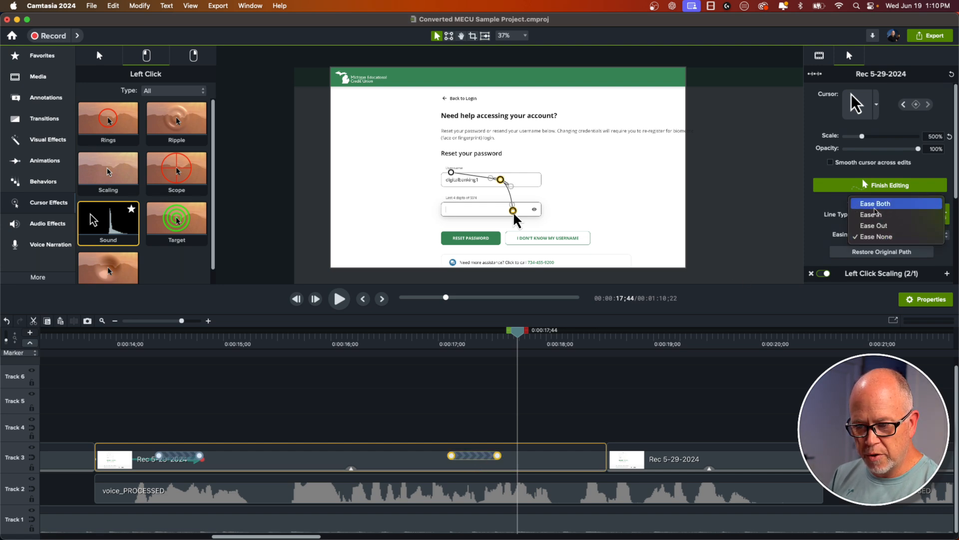
pyautogui.click(875, 204)
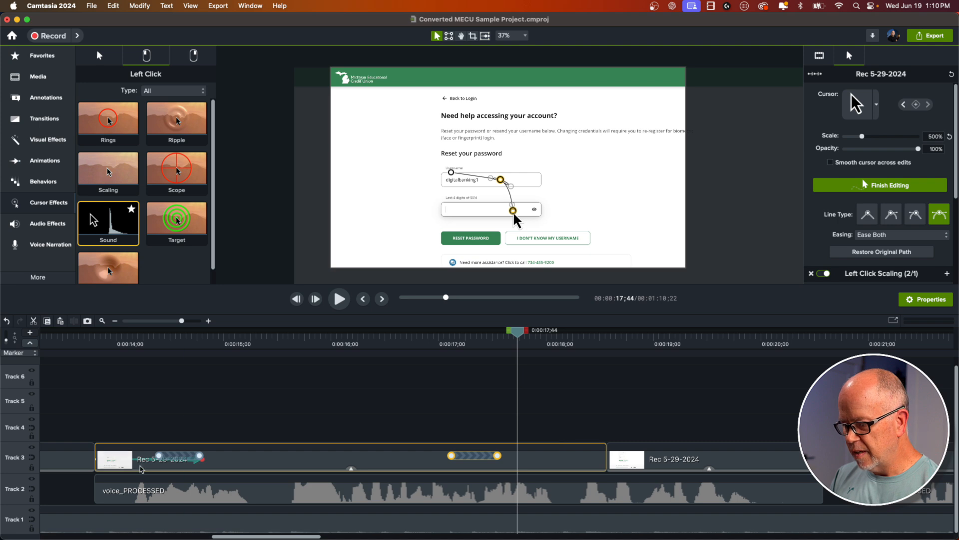
pyautogui.click(180, 454)
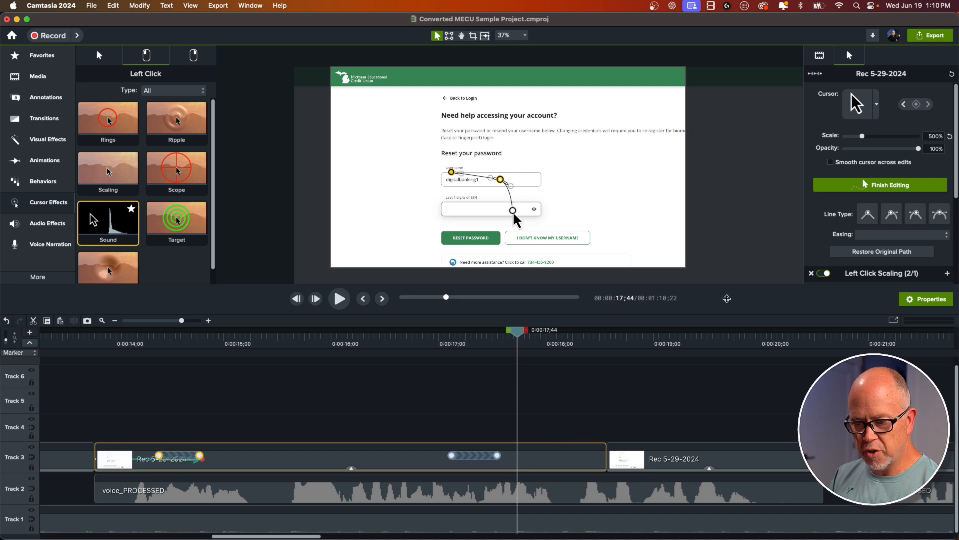
pyautogui.click(877, 236)
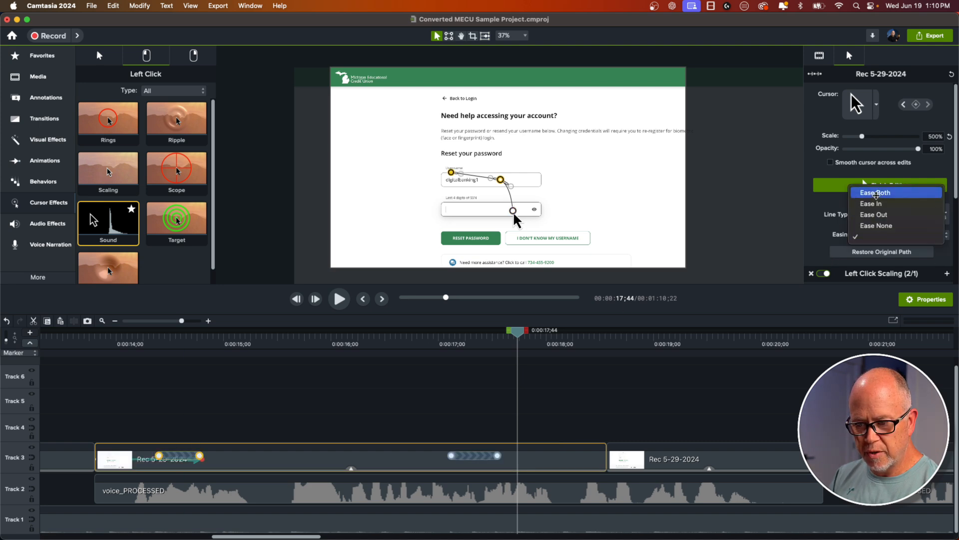
pyautogui.click(876, 195)
# Play back the second clip from about 14.2 seconds to check the eased cursor movements
pyautogui.click(153, 337)
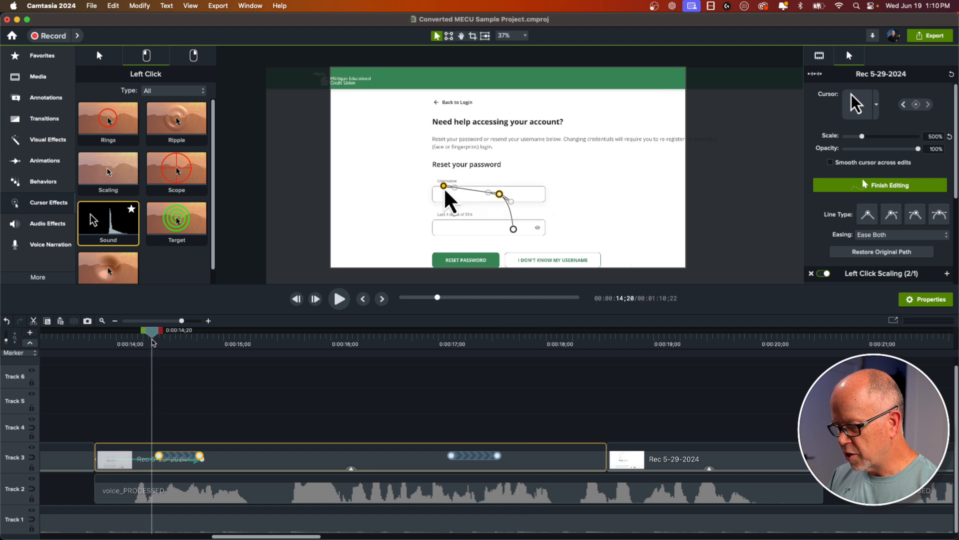
pyautogui.moveTo(154, 337); pyautogui.dragTo(142, 473)
pyautogui.click(190, 416)
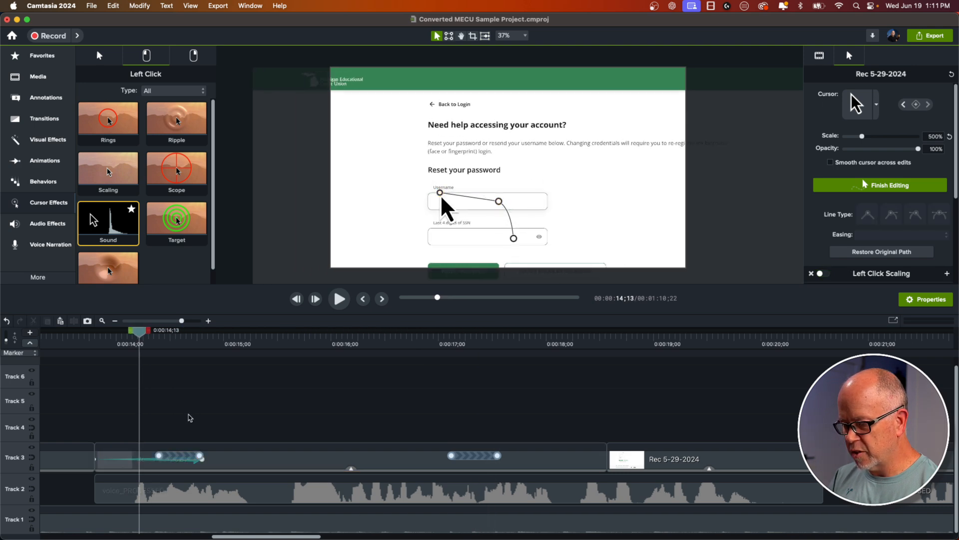
pyautogui.press('space')
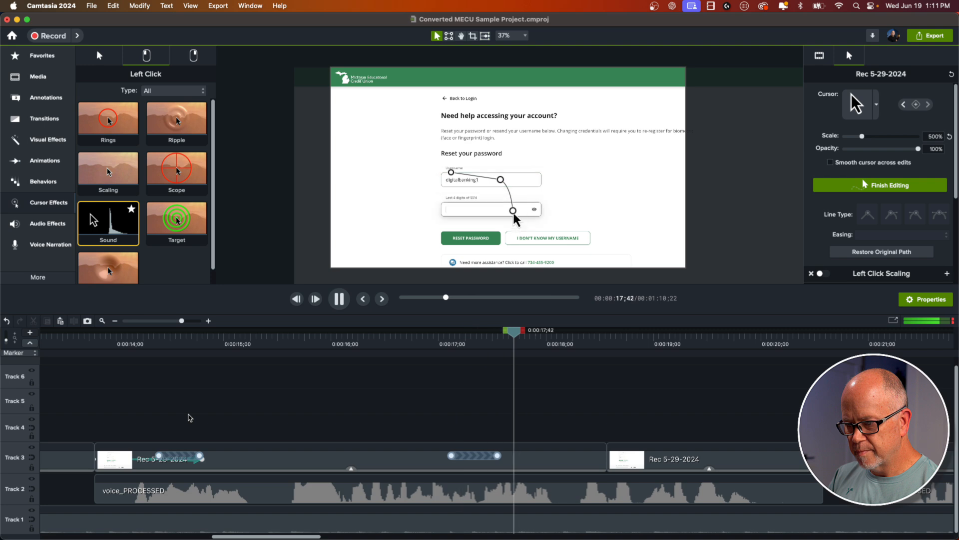
pyautogui.press('space')
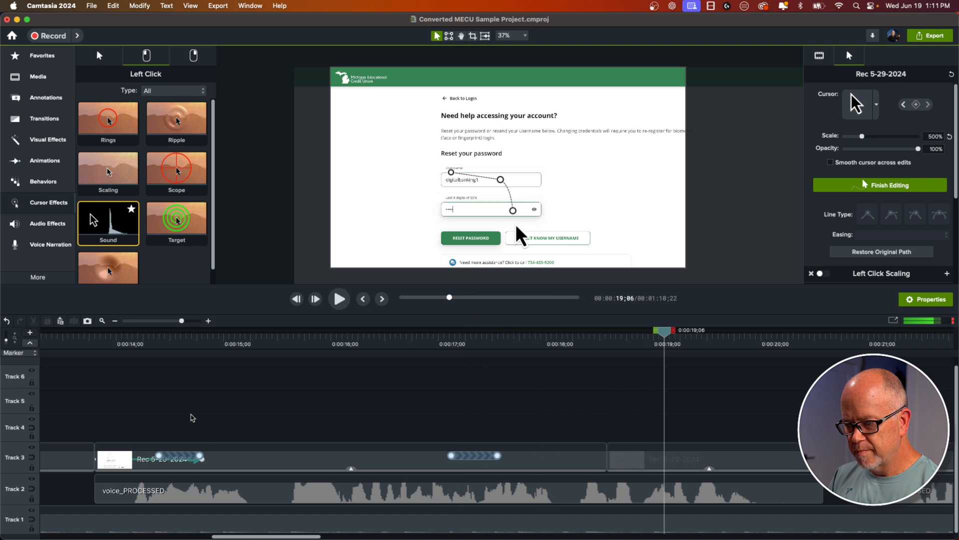
pyautogui.moveTo(669, 334); pyautogui.dragTo(598, 330)
pyautogui.click(526, 444)
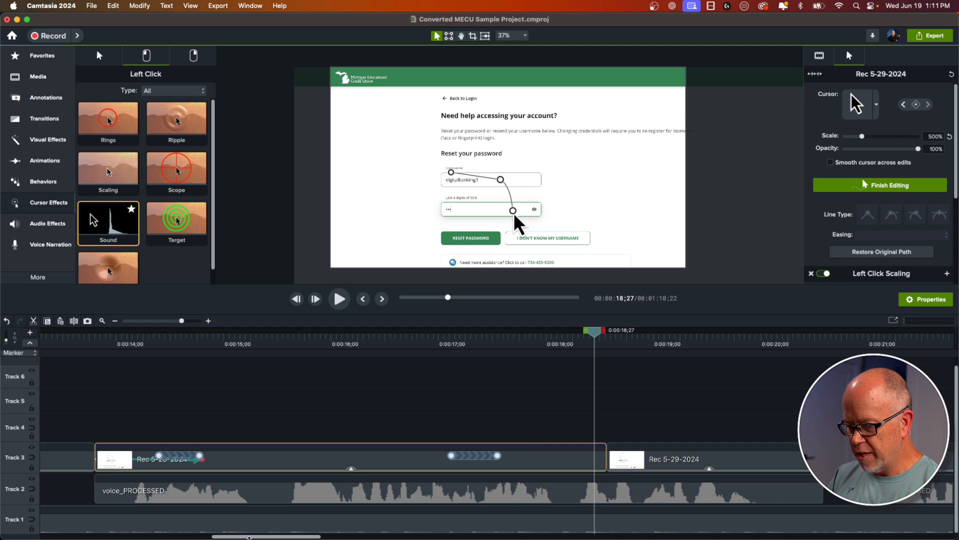
# Replace the cursor image in the third clip, Rec 5-29-2024, with the arrow from the Mac System Cursors
pyautogui.hscroll(10, 257, 537)
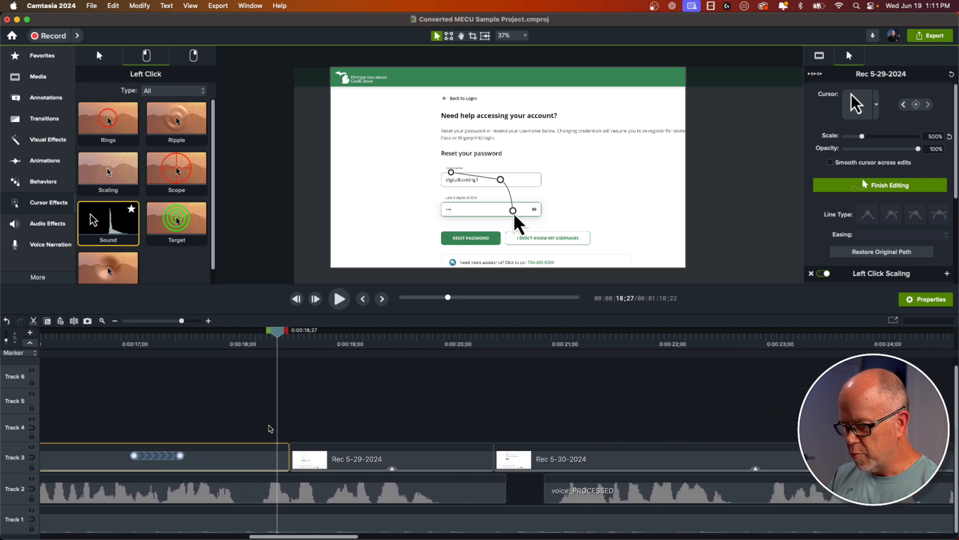
pyautogui.click(321, 461)
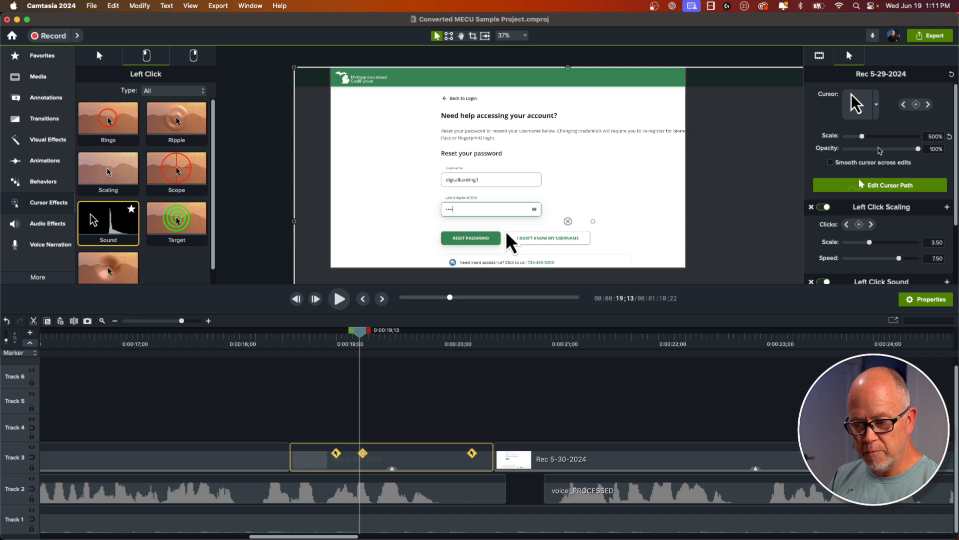
pyautogui.click(878, 106)
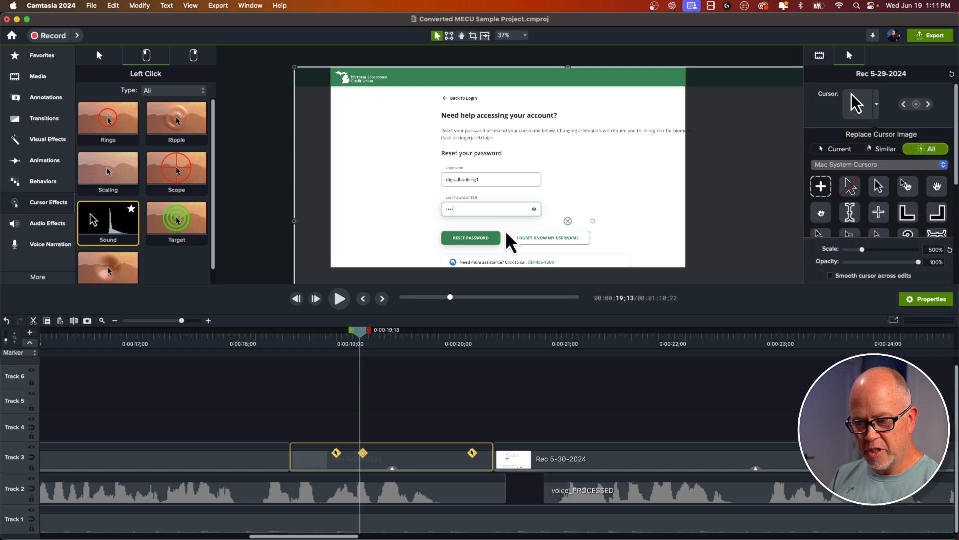
pyautogui.click(879, 187)
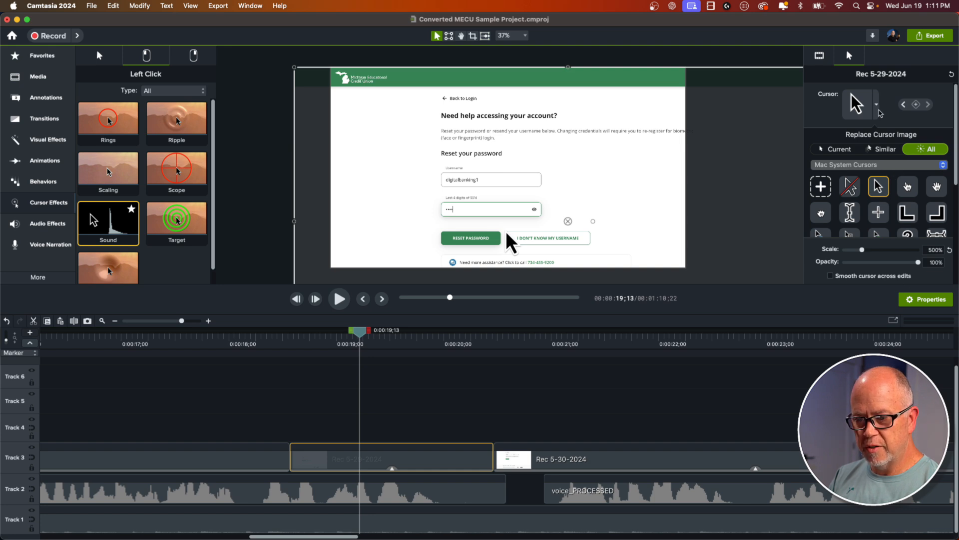
pyautogui.click(878, 106)
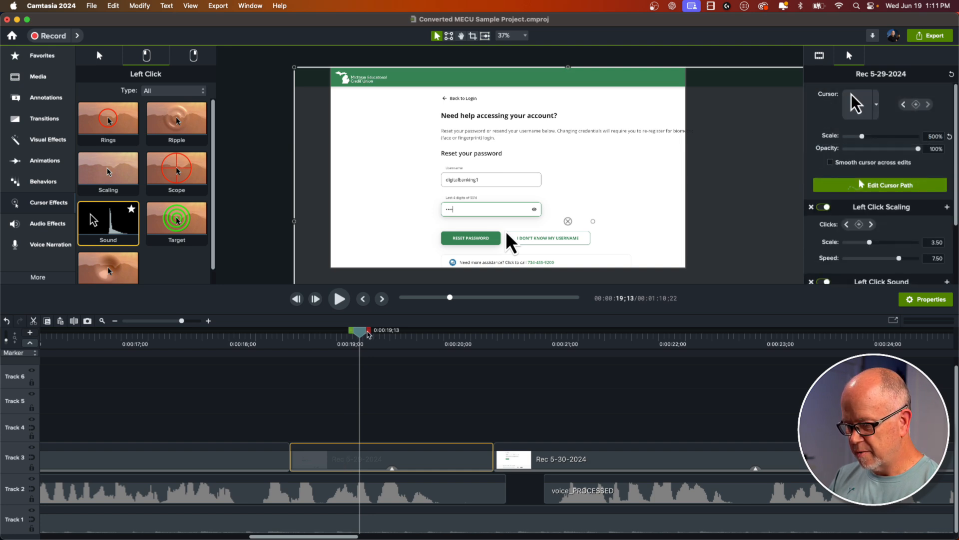
# Make the third clip's cursor path editable with the Simplify Existing Path option
pyautogui.moveTo(369, 333)
pyautogui.mouseDown()
pyautogui.moveTo(360, 332)
pyautogui.moveTo(428, 332)
pyautogui.moveTo(357, 332)
pyautogui.mouseUp()
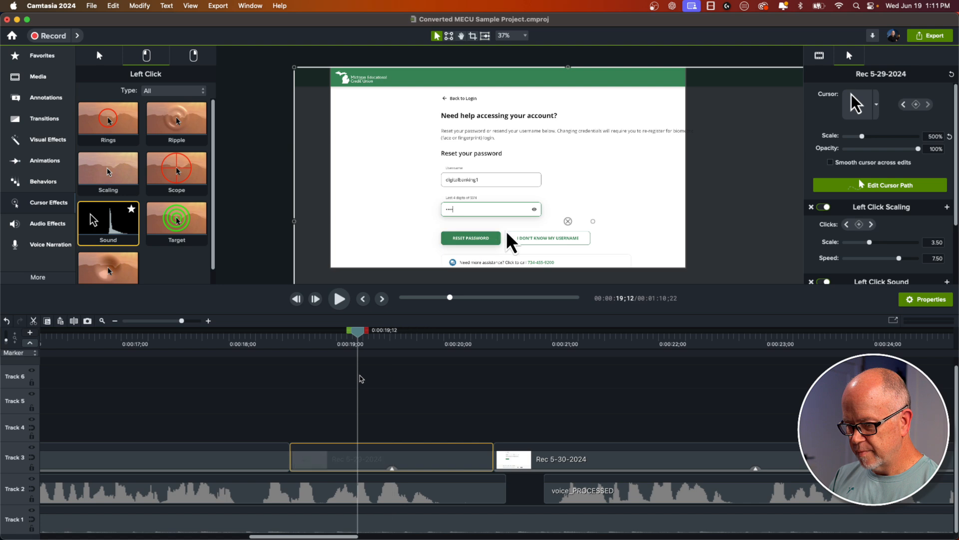
pyautogui.click(874, 192)
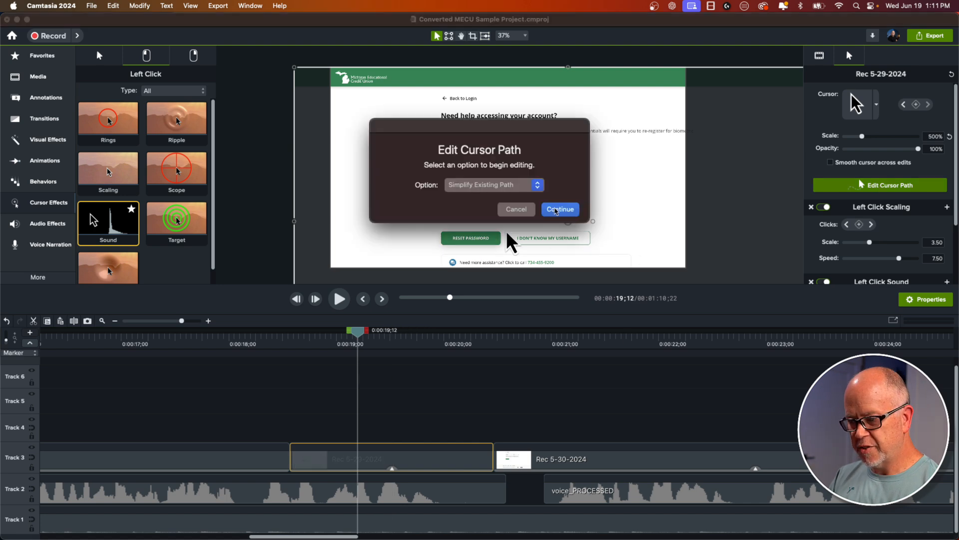
pyautogui.click(557, 210)
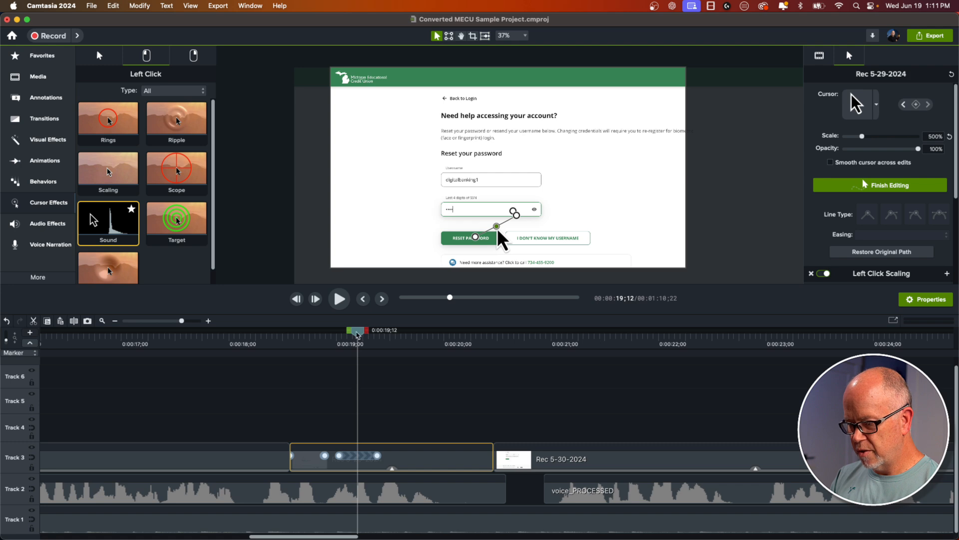
# Delete the extra cursor path points before the movement to the Reset Password button and play back the third clip
pyautogui.moveTo(358, 333); pyautogui.dragTo(298, 332)
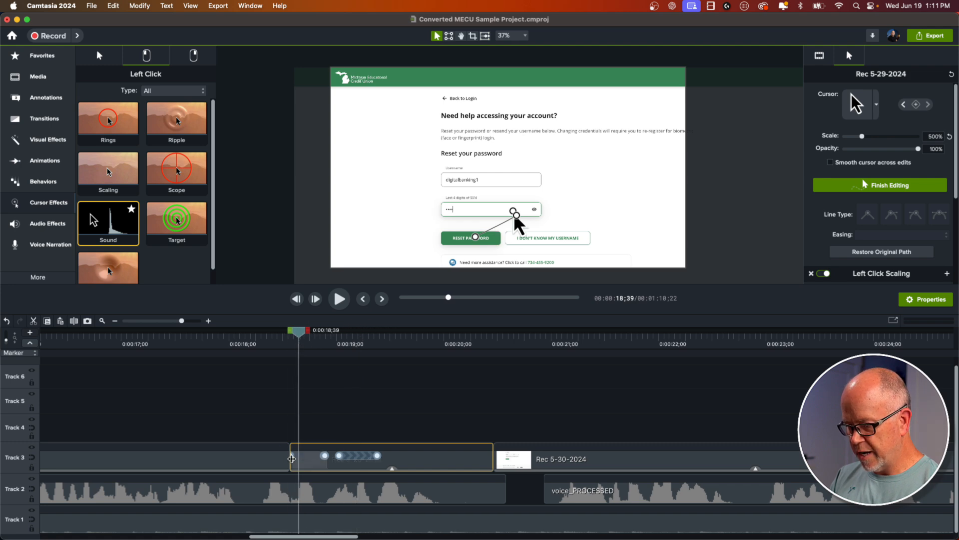
pyautogui.click(292, 455)
pyautogui.press('Delete')
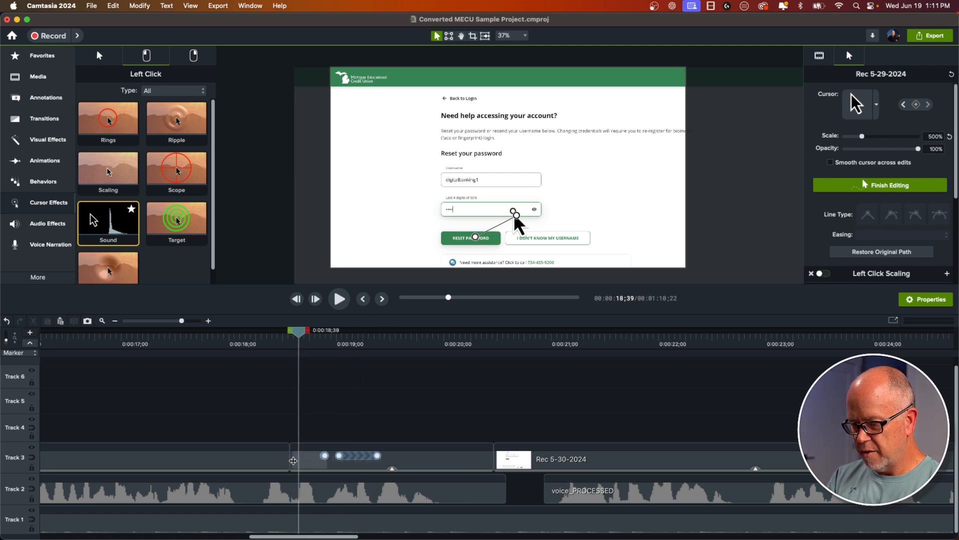
pyautogui.click(324, 456)
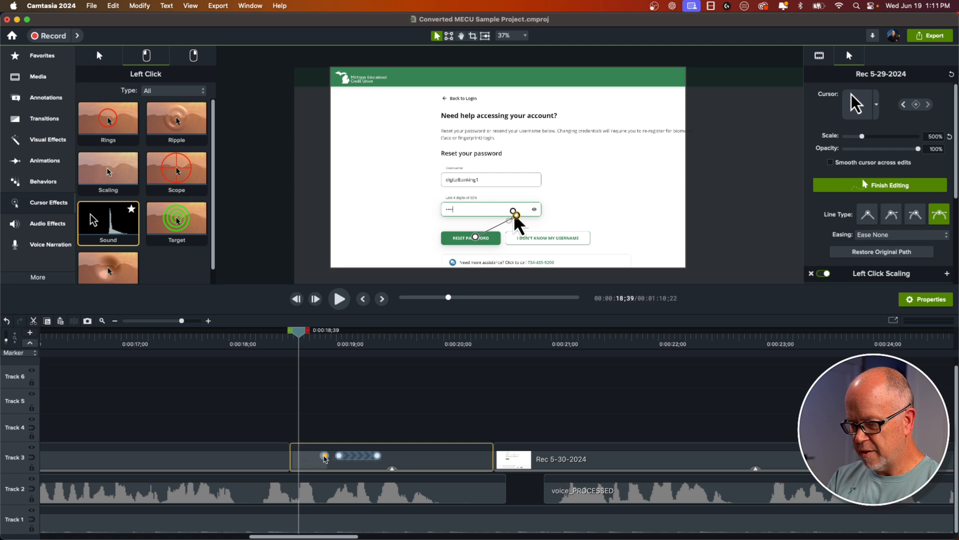
pyautogui.press('Delete')
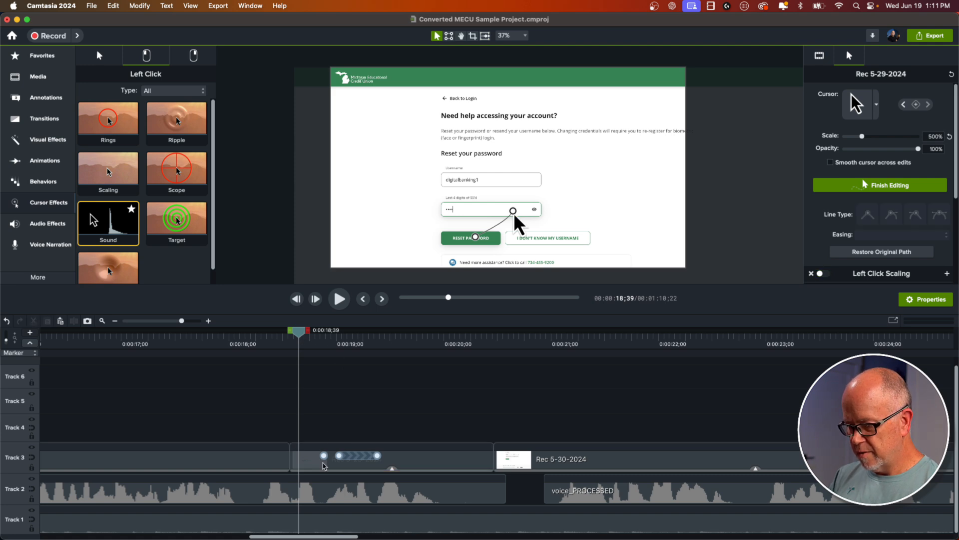
pyautogui.click(325, 455)
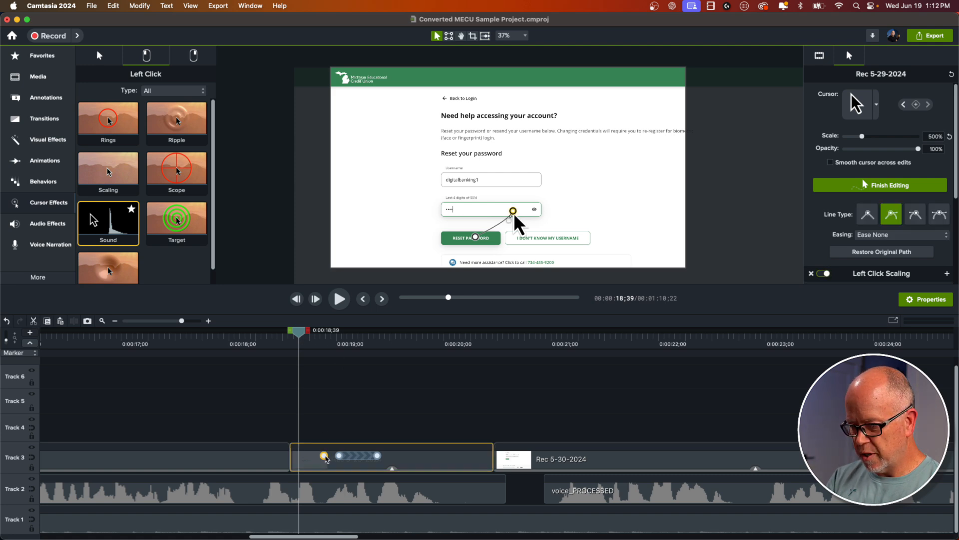
pyautogui.press('Delete')
pyautogui.click(290, 347)
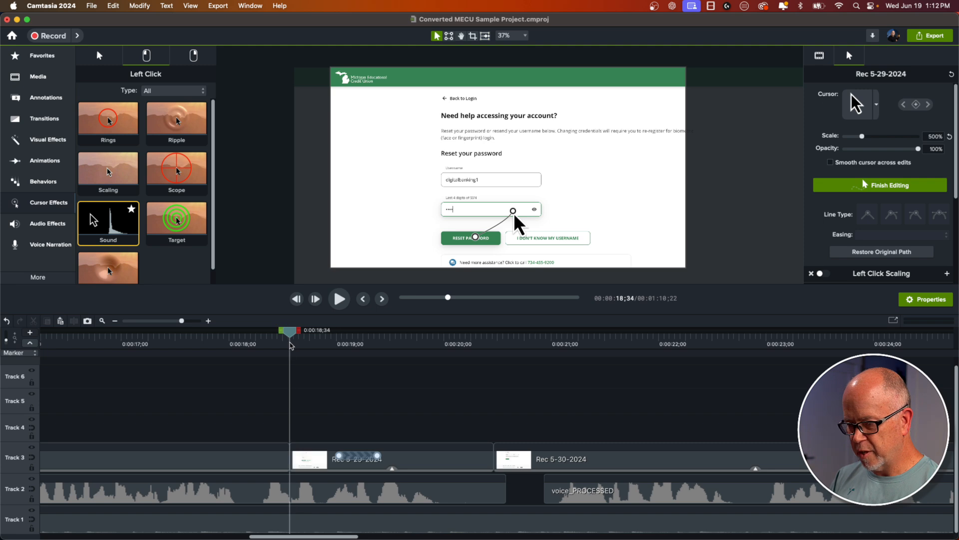
pyautogui.press('space')
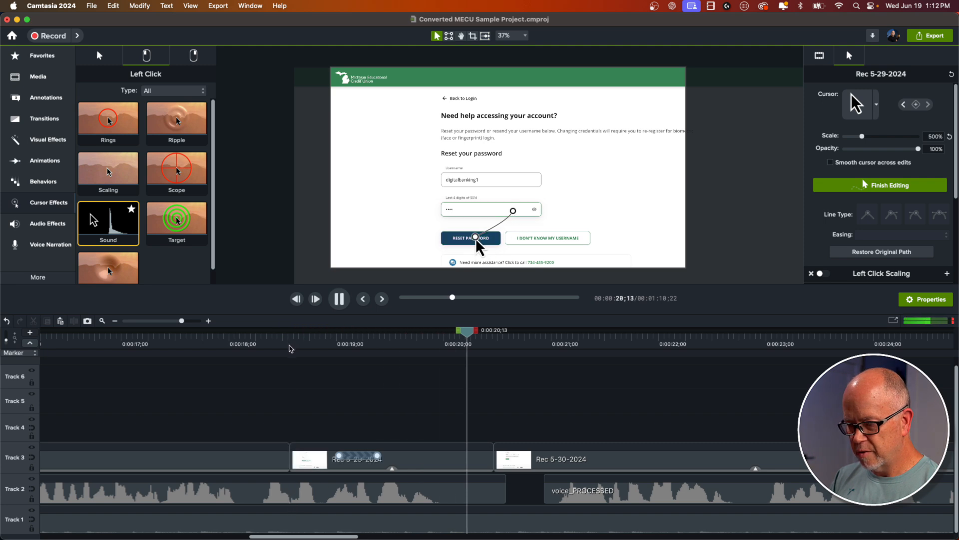
pyautogui.press('space')
# Expand the third clip's effects, shift the movement to Reset Password to about 19.5 to 19.9 seconds, and preview it
pyautogui.moveTo(520, 348); pyautogui.dragTo(431, 363)
pyautogui.click(393, 470)
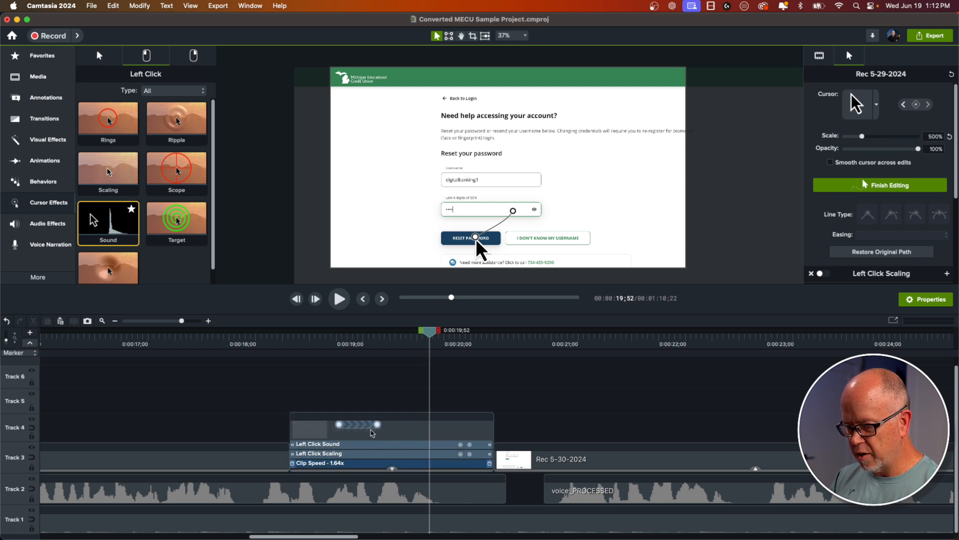
pyautogui.click(326, 344)
pyautogui.moveTo(330, 346); pyautogui.dragTo(430, 350)
pyautogui.moveTo(432, 396); pyautogui.dragTo(401, 416)
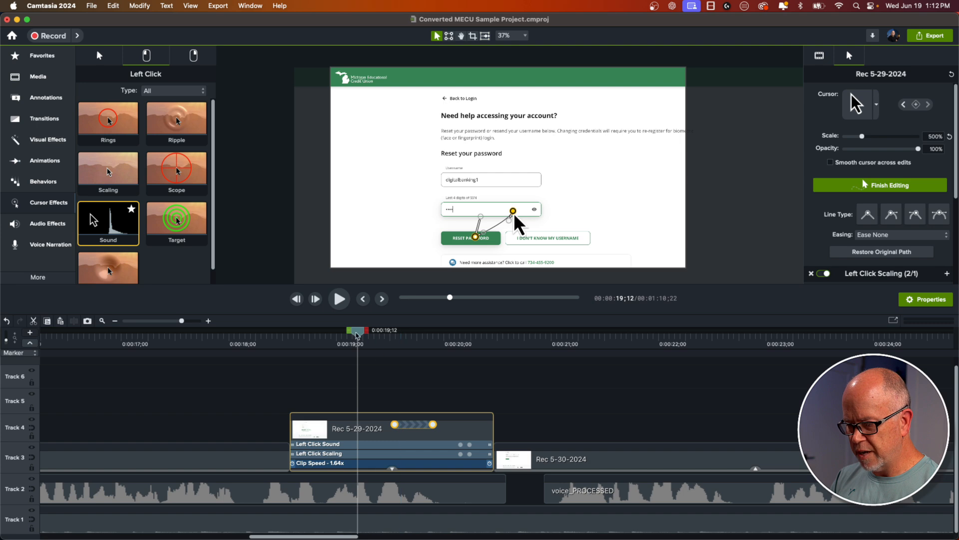
pyautogui.moveTo(357, 332); pyautogui.dragTo(300, 345)
pyautogui.press('space')
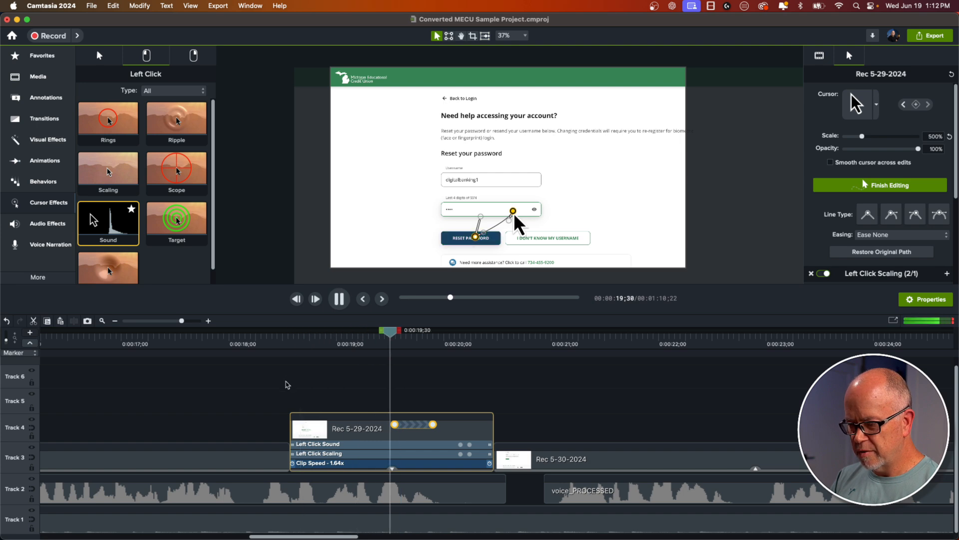
pyautogui.press('space')
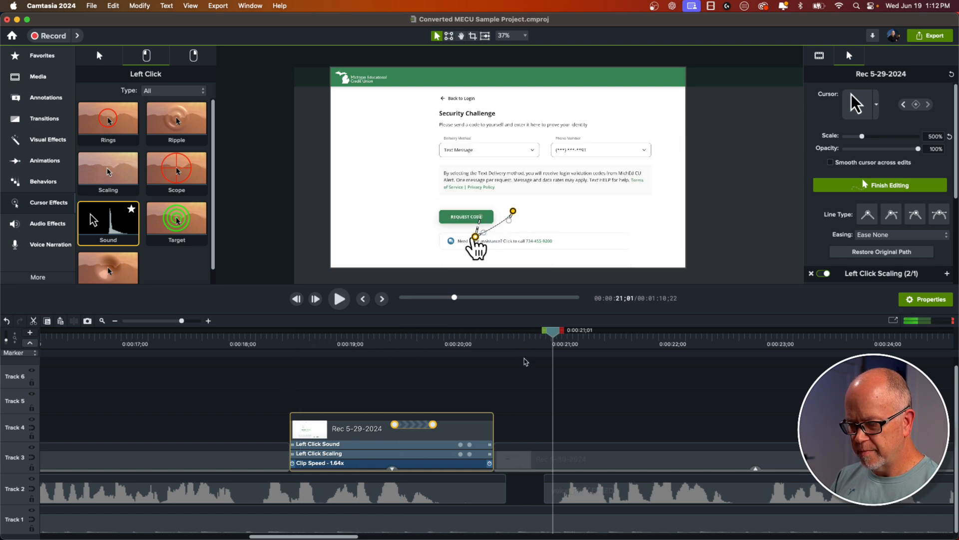
pyautogui.moveTo(553, 334); pyautogui.dragTo(518, 334)
# Collapse the expanded effects of the third clip, Rec 5-29-2024, on Track 3
pyautogui.click(102, 321)
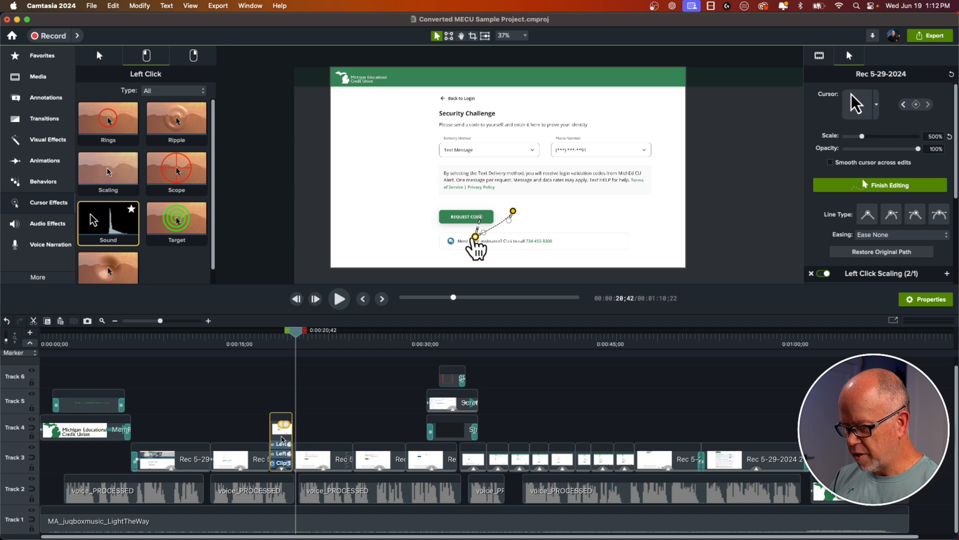
pyautogui.doubleClick(283, 434)
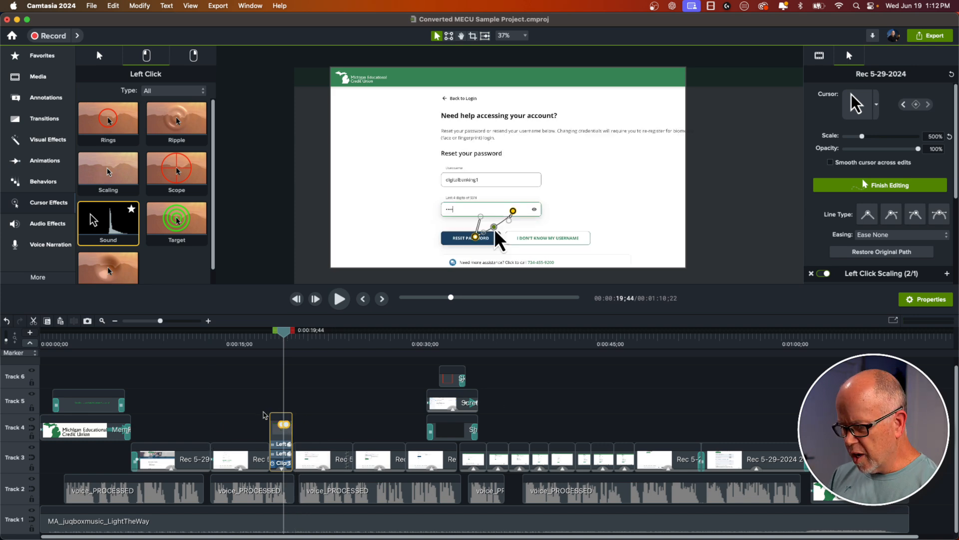
pyautogui.click(229, 404)
pyautogui.click(284, 424)
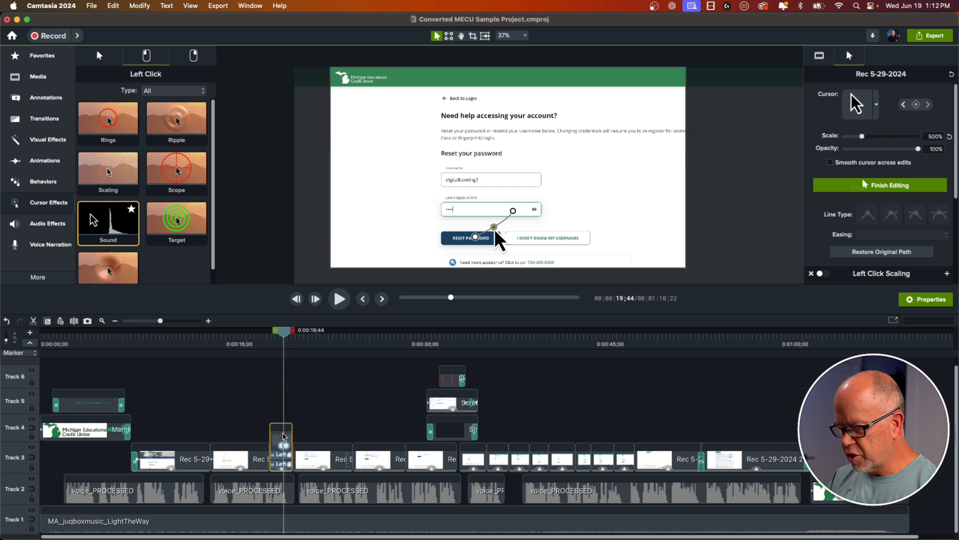
# Preview the opening of the first screen recording by playing from 7 seconds to about 11 seconds
pyautogui.click(127, 346)
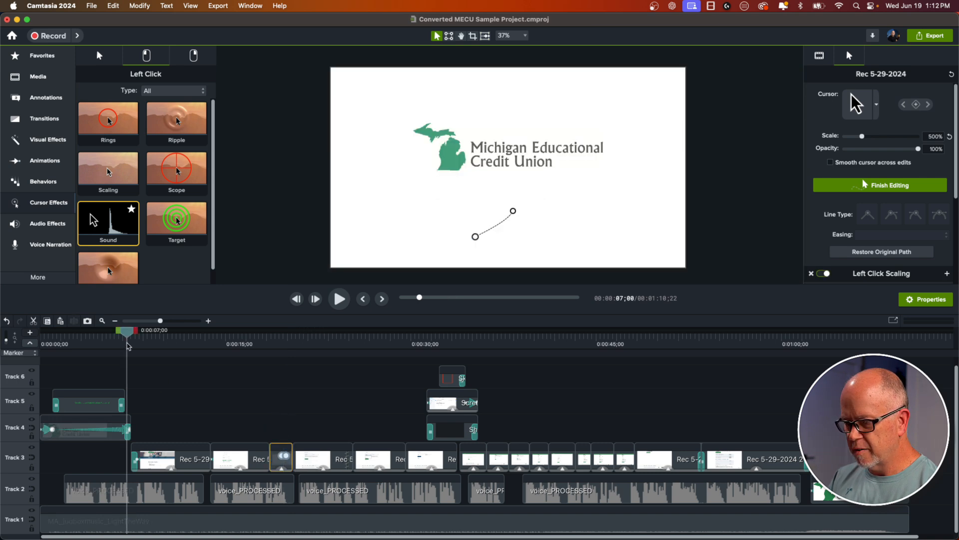
pyautogui.press('space')
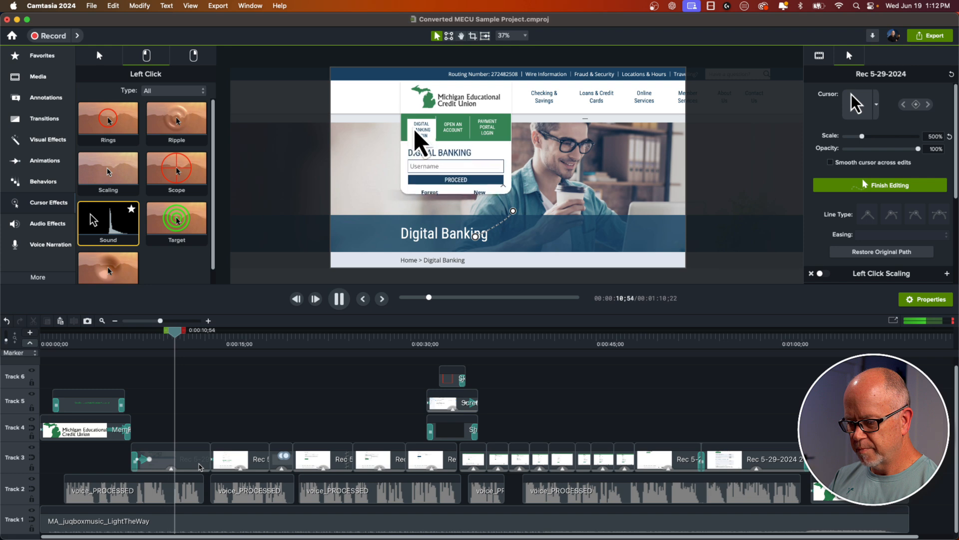
pyautogui.press('space')
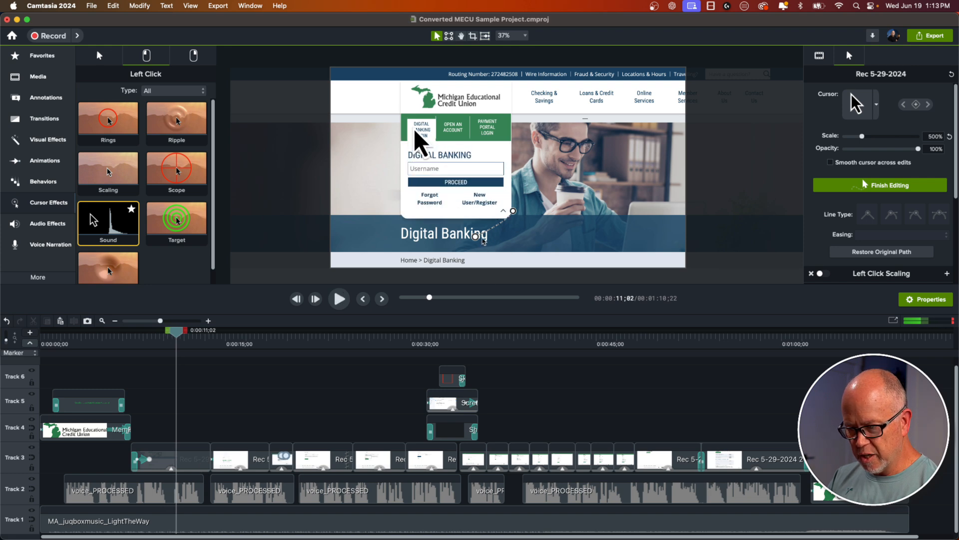
# Finish editing the cursor paths of the third, second and first Rec 5-29-2024 clips, and clear the selection
pyautogui.click(284, 347)
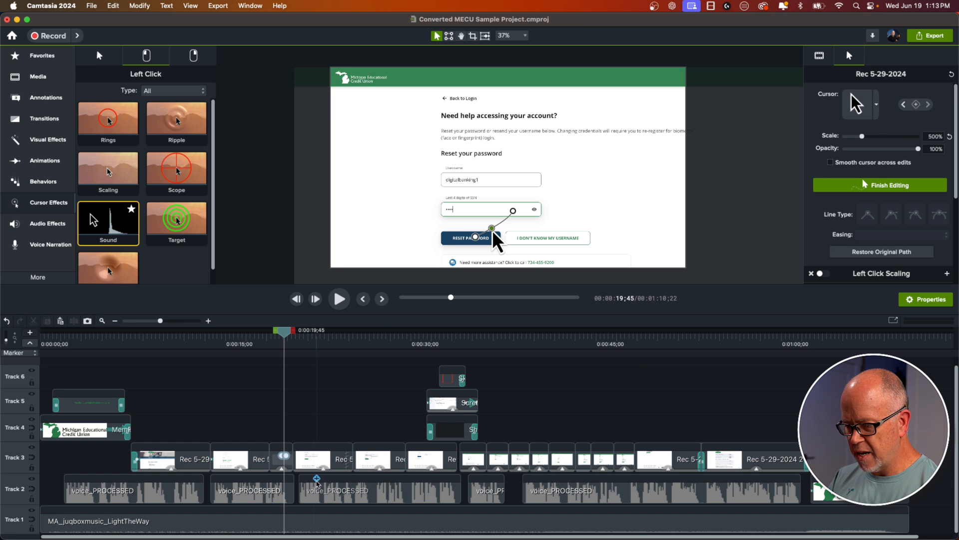
pyautogui.click(278, 464)
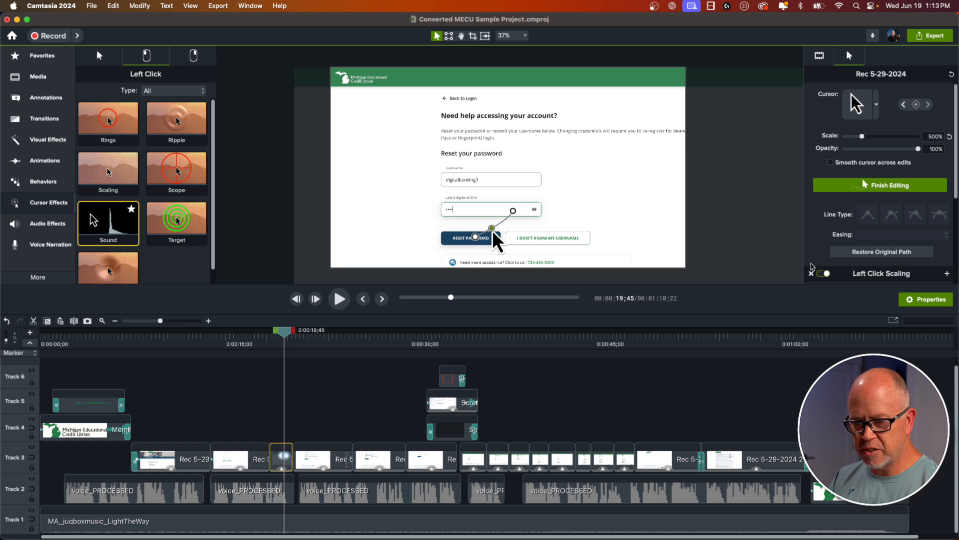
pyautogui.click(882, 185)
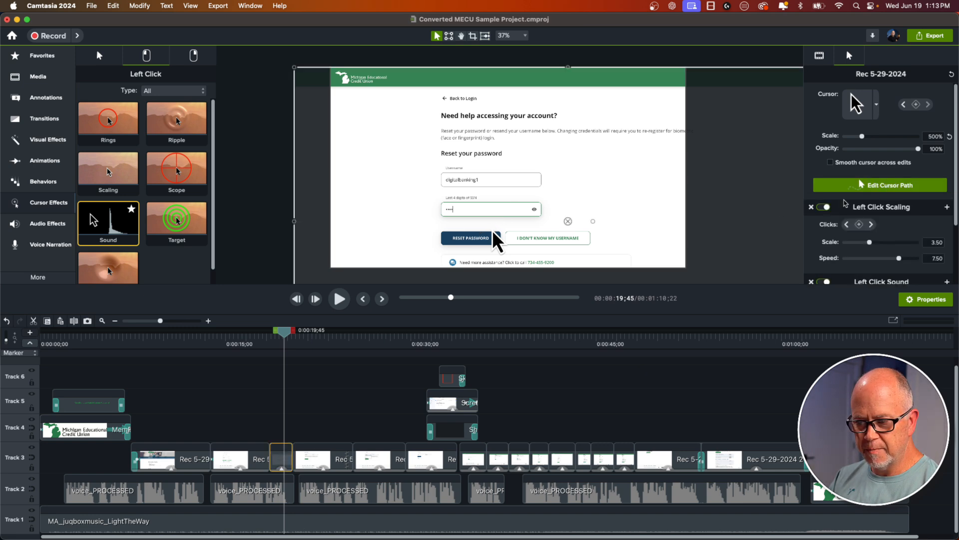
pyautogui.click(240, 454)
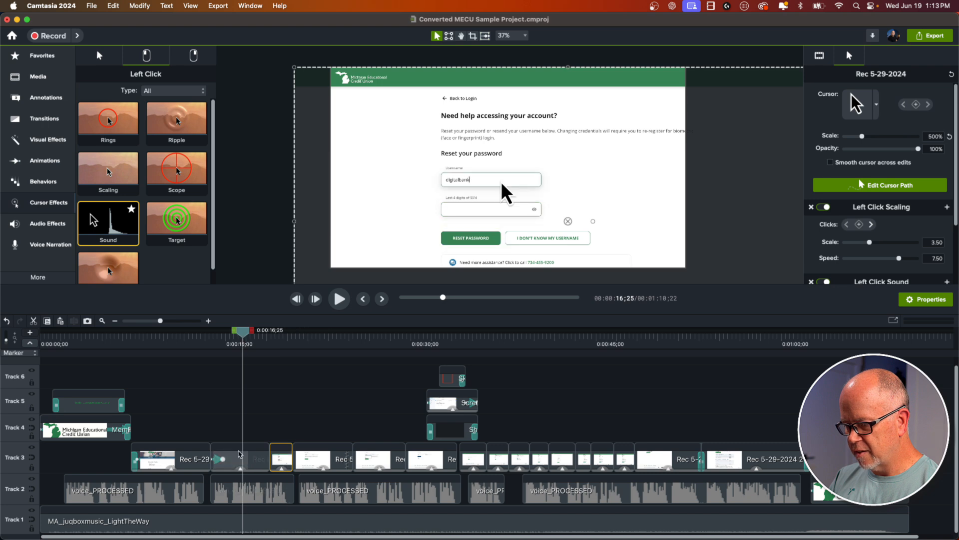
pyautogui.click(251, 459)
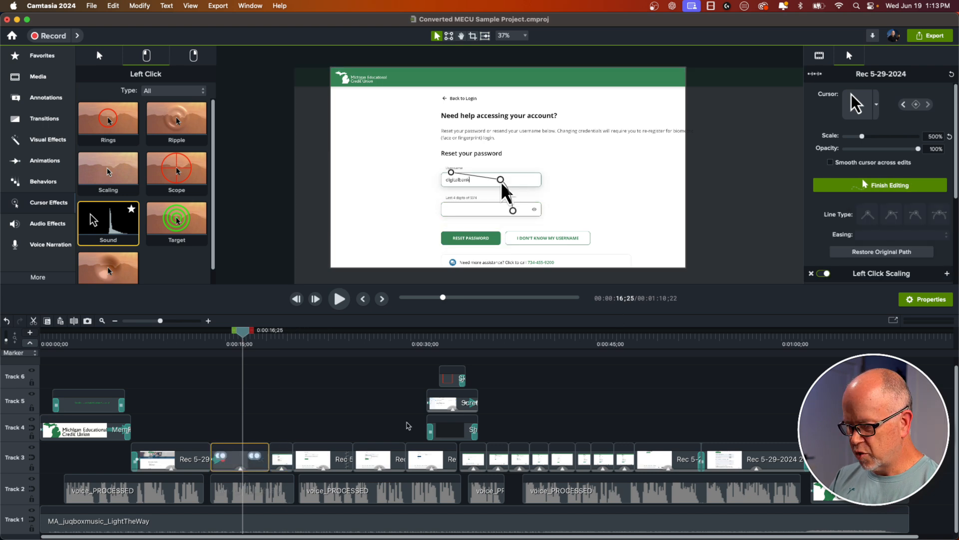
pyautogui.click(899, 188)
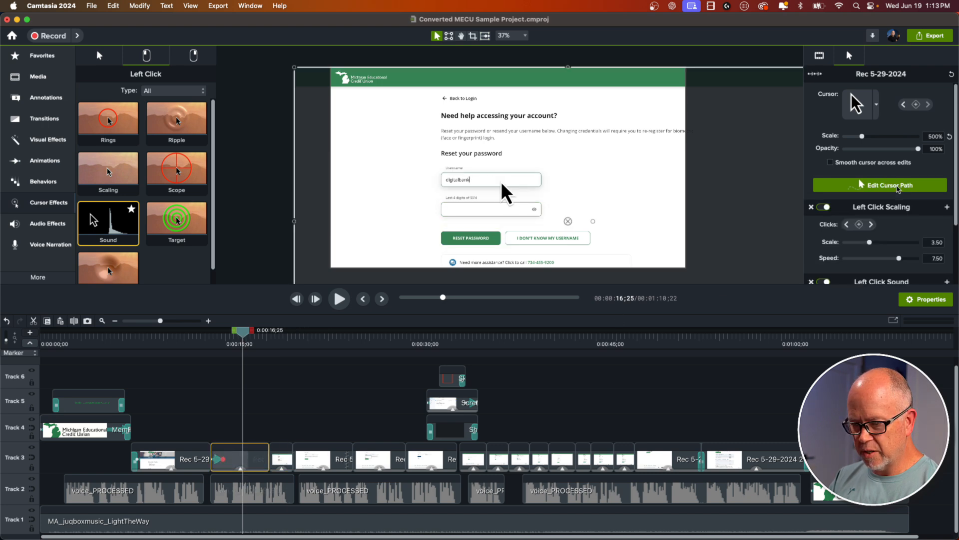
pyautogui.click(191, 462)
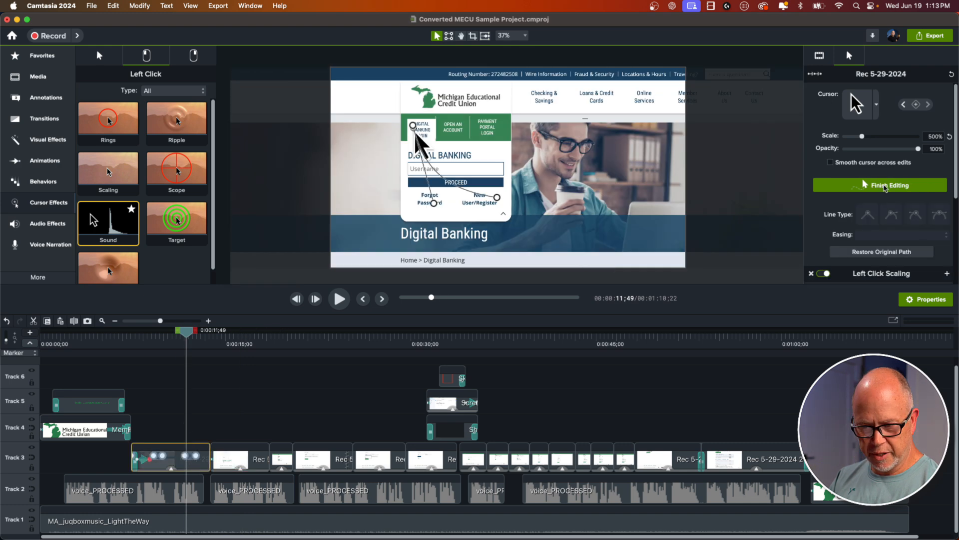
pyautogui.click(883, 185)
pyautogui.click(233, 444)
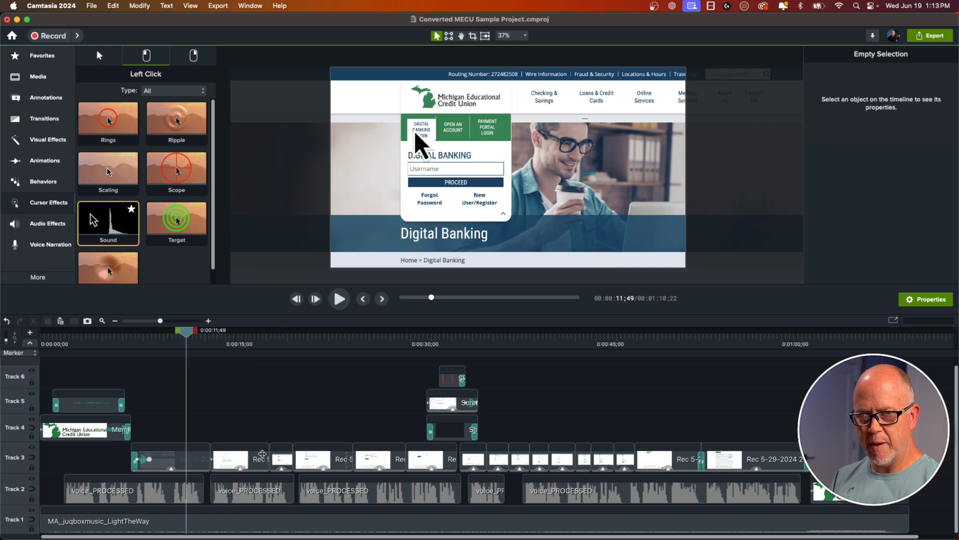
# Play the project from about 7 to 21 seconds to review the cursor movements across the first three recording clips
pyautogui.click(130, 345)
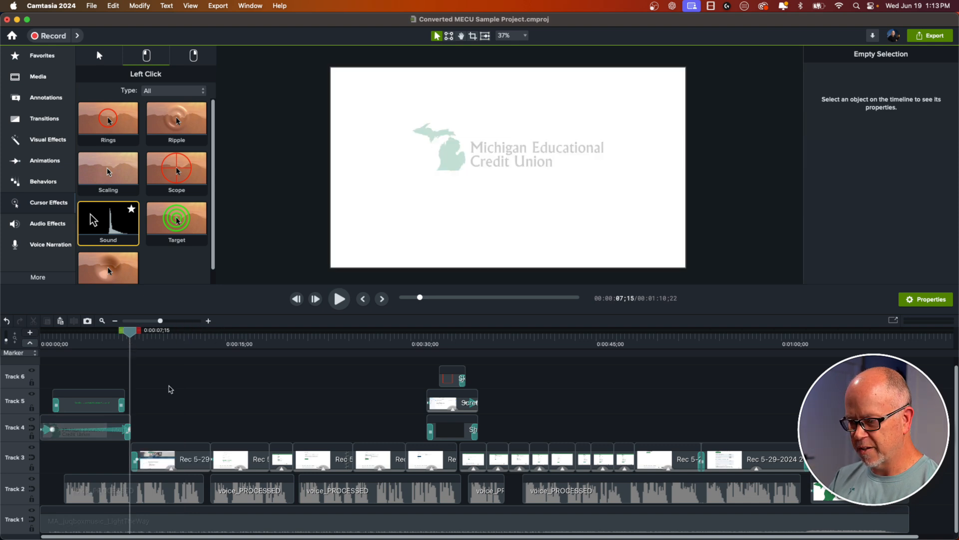
pyautogui.press('space')
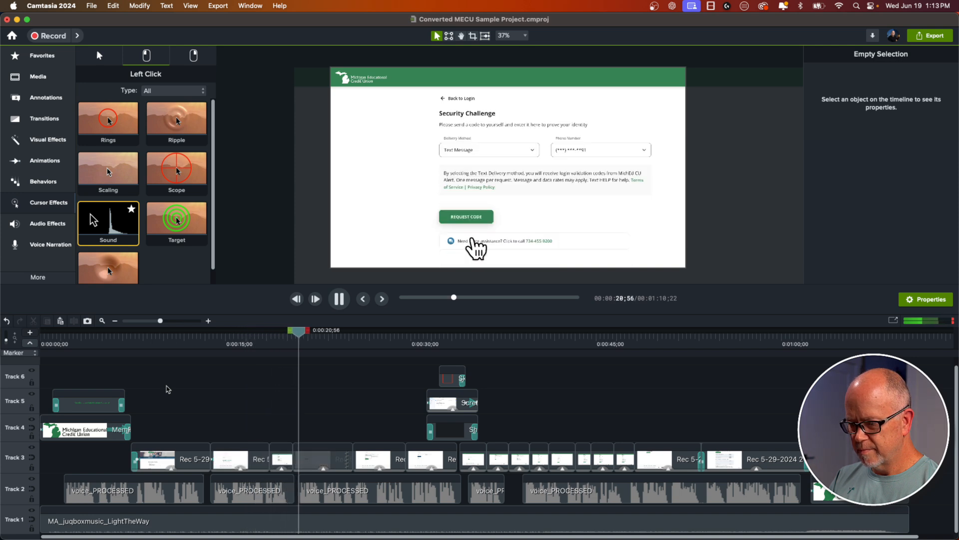
pyautogui.press('space')
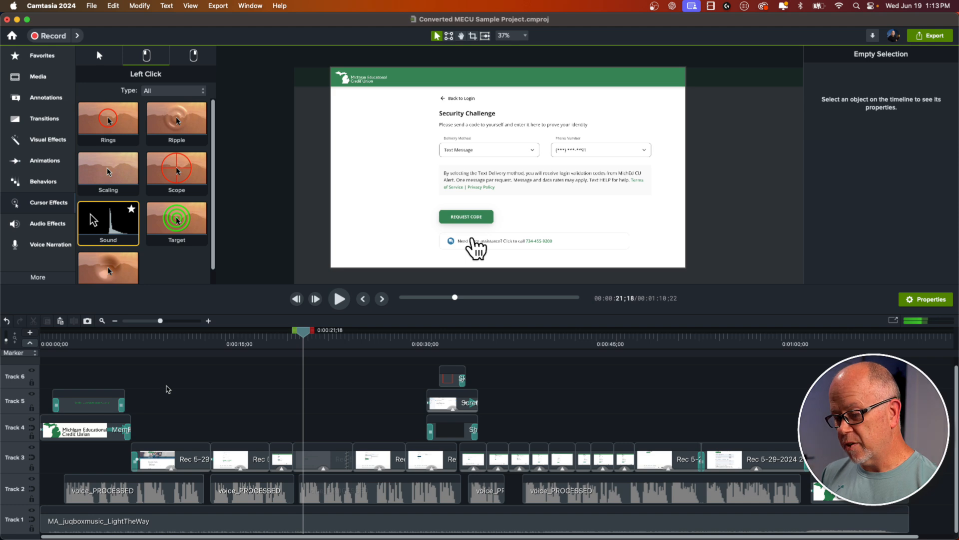